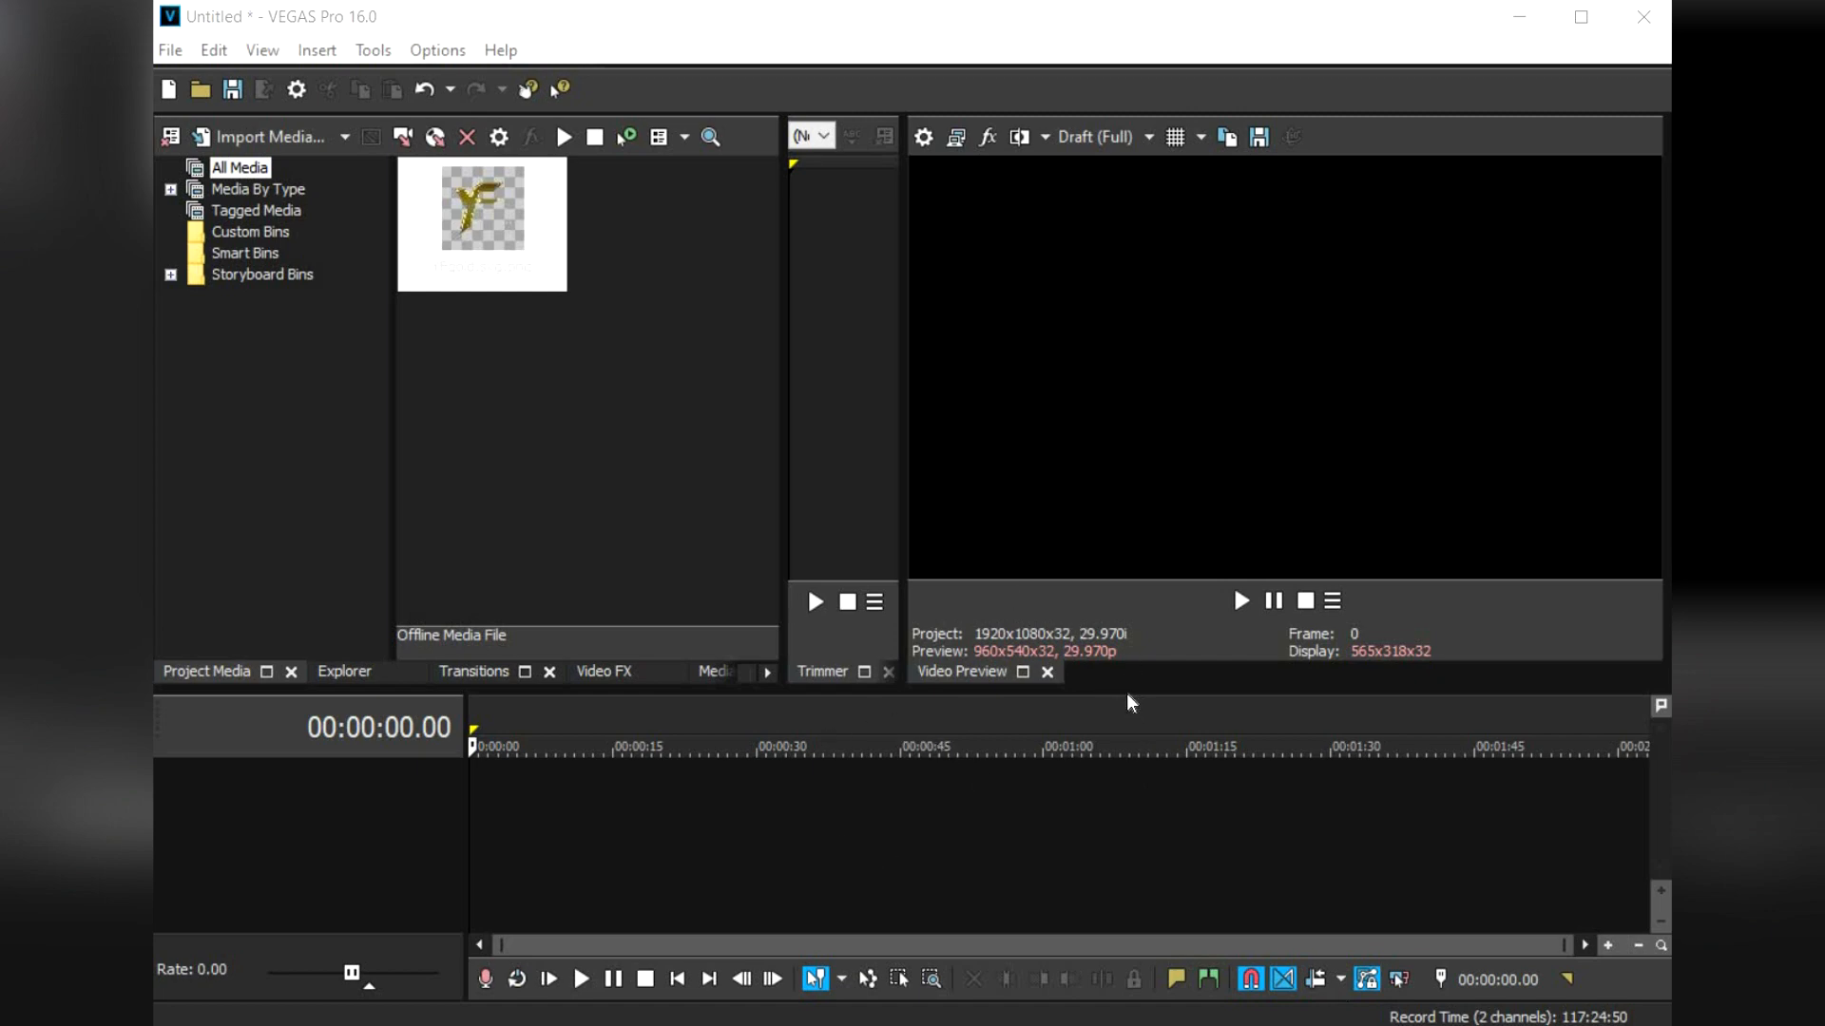
- Enlarge the timeline area and place YFgold.svg from the project media on a new video track, with the playhead at 00:00:21.13
left_click_drag(1133, 689, 1131, 618)
left_click_drag(489, 274, 800, 741)
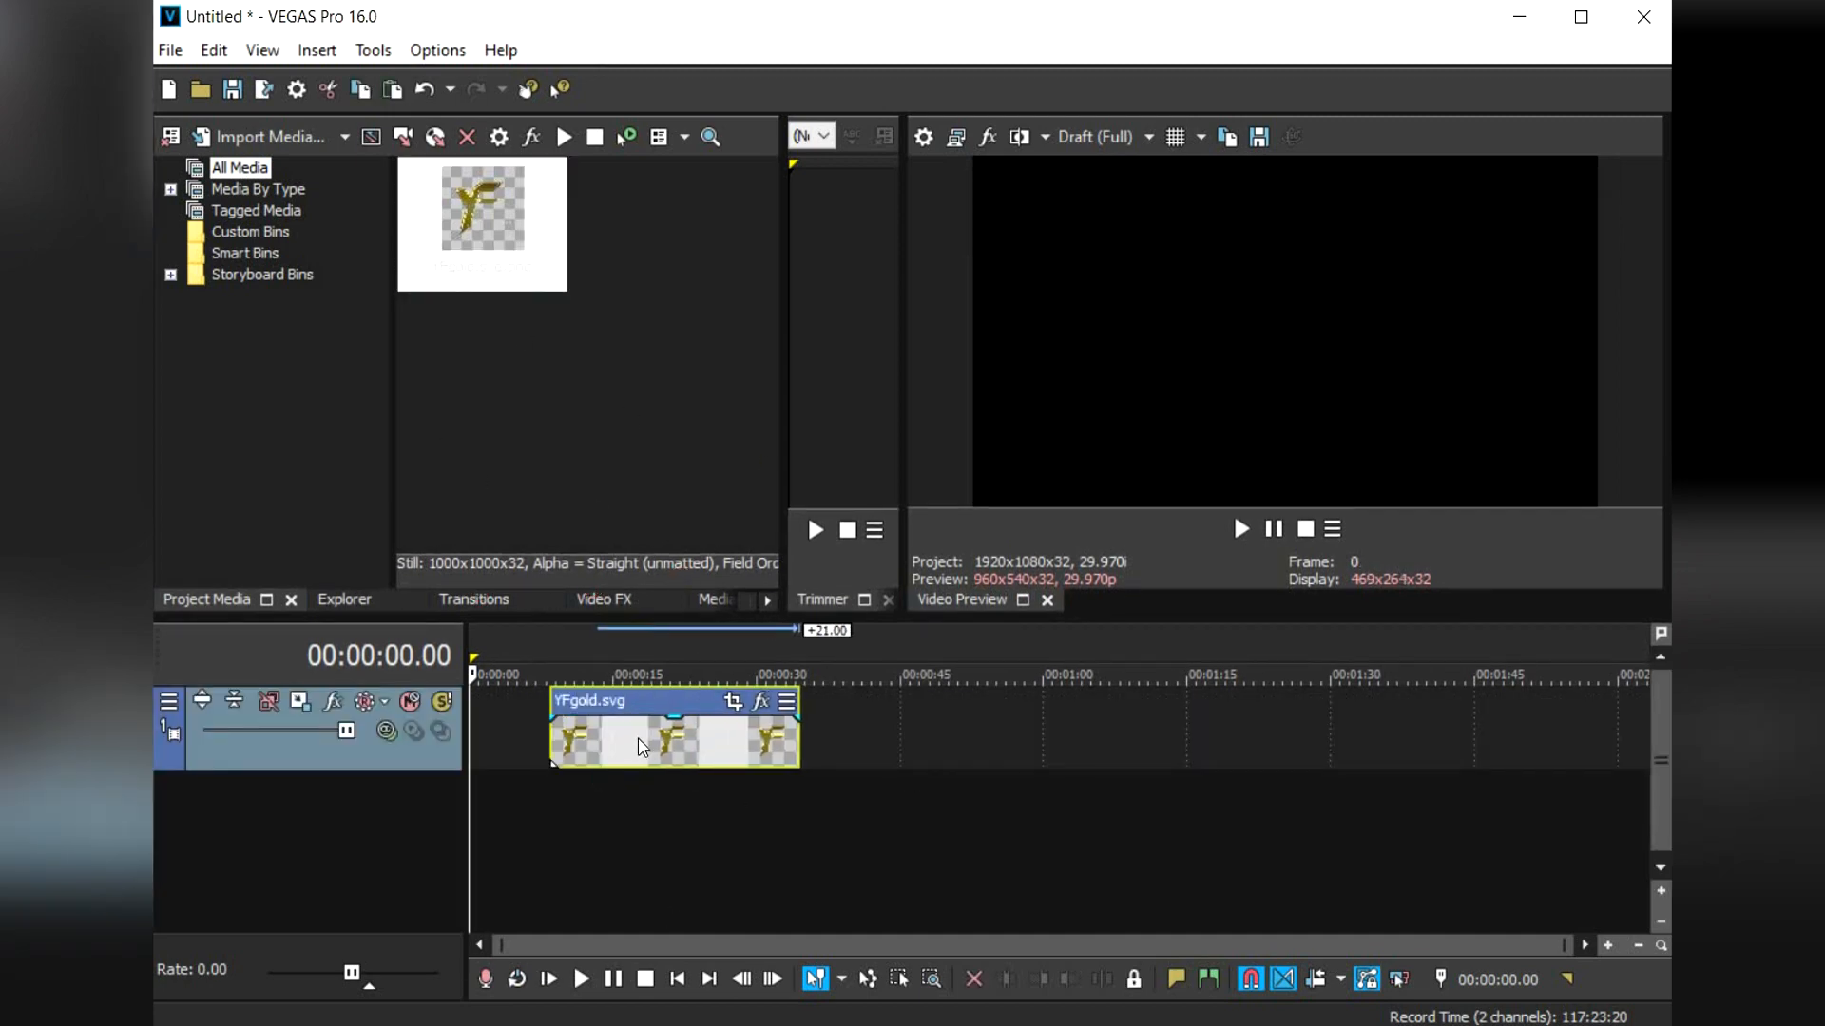
left_click(636, 737)
left_click(681, 741)
left_click(594, 742)
left_click(673, 736)
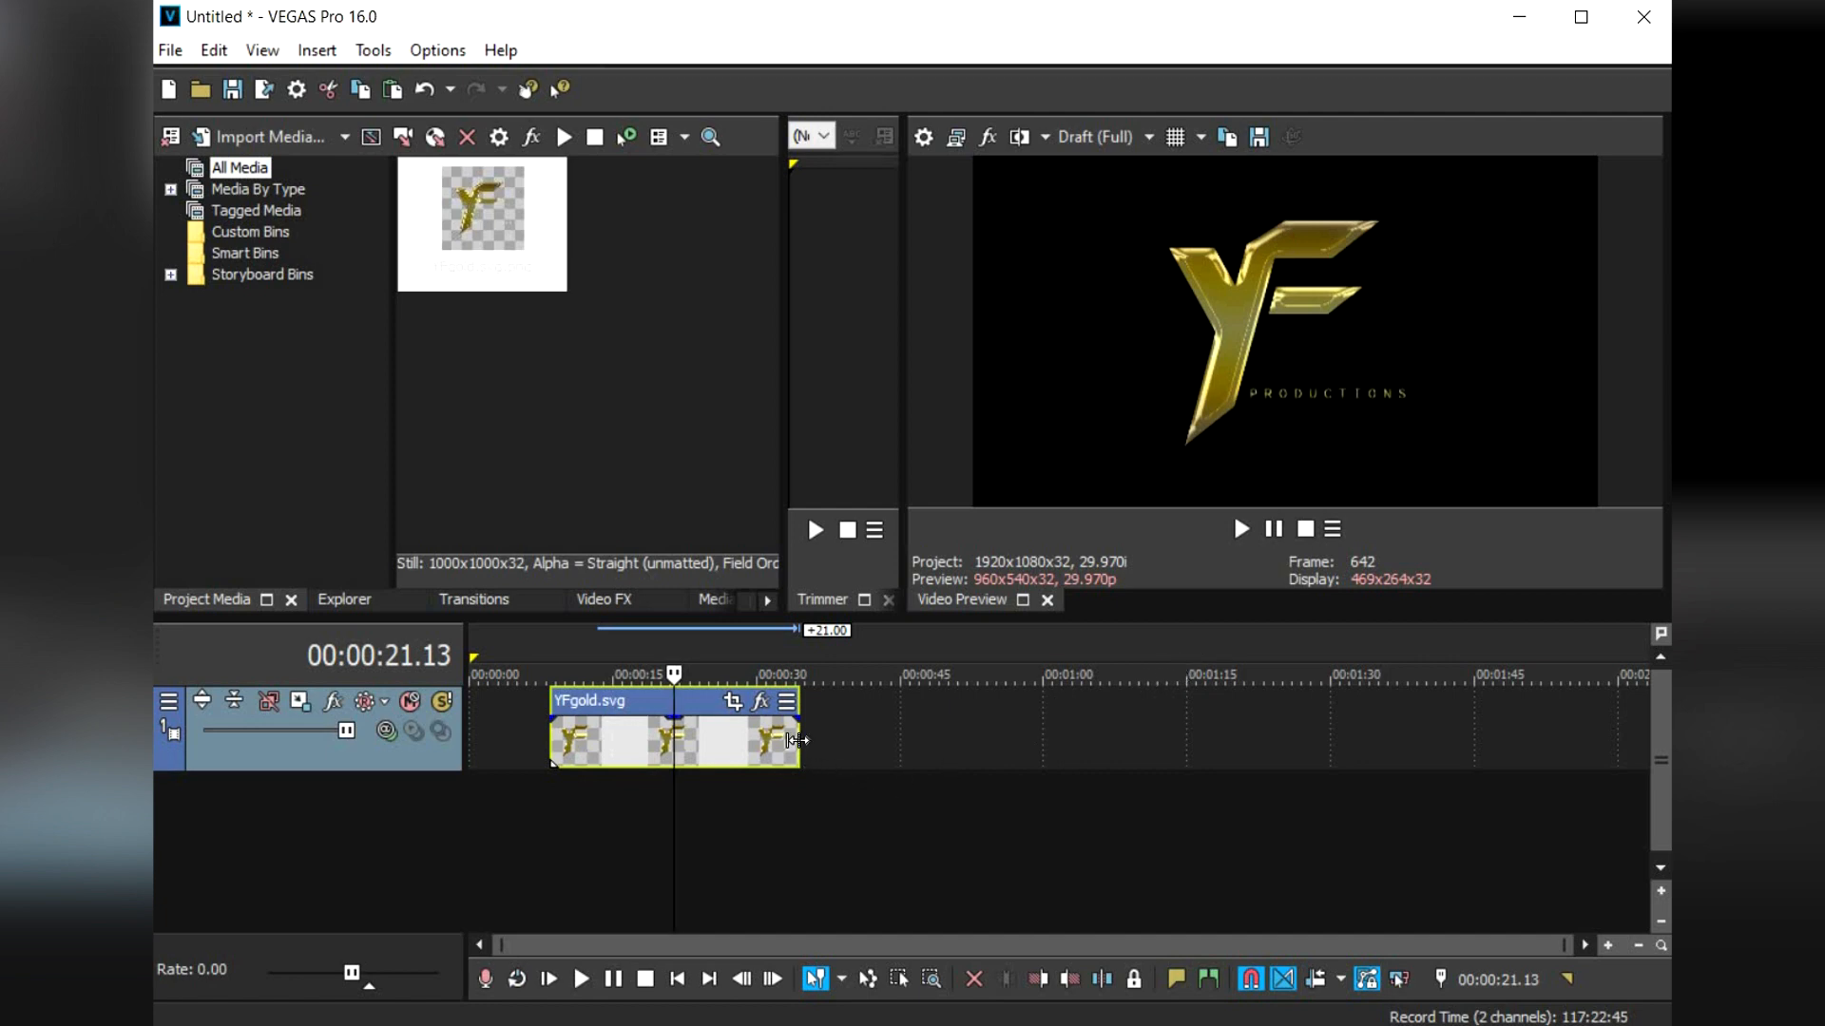
- Extend the YFgold.svg clip's end by about 12 seconds, move the clip to the timeline start, and place the playhead at 00:00:19.27
left_click_drag(799, 746, 909, 753)
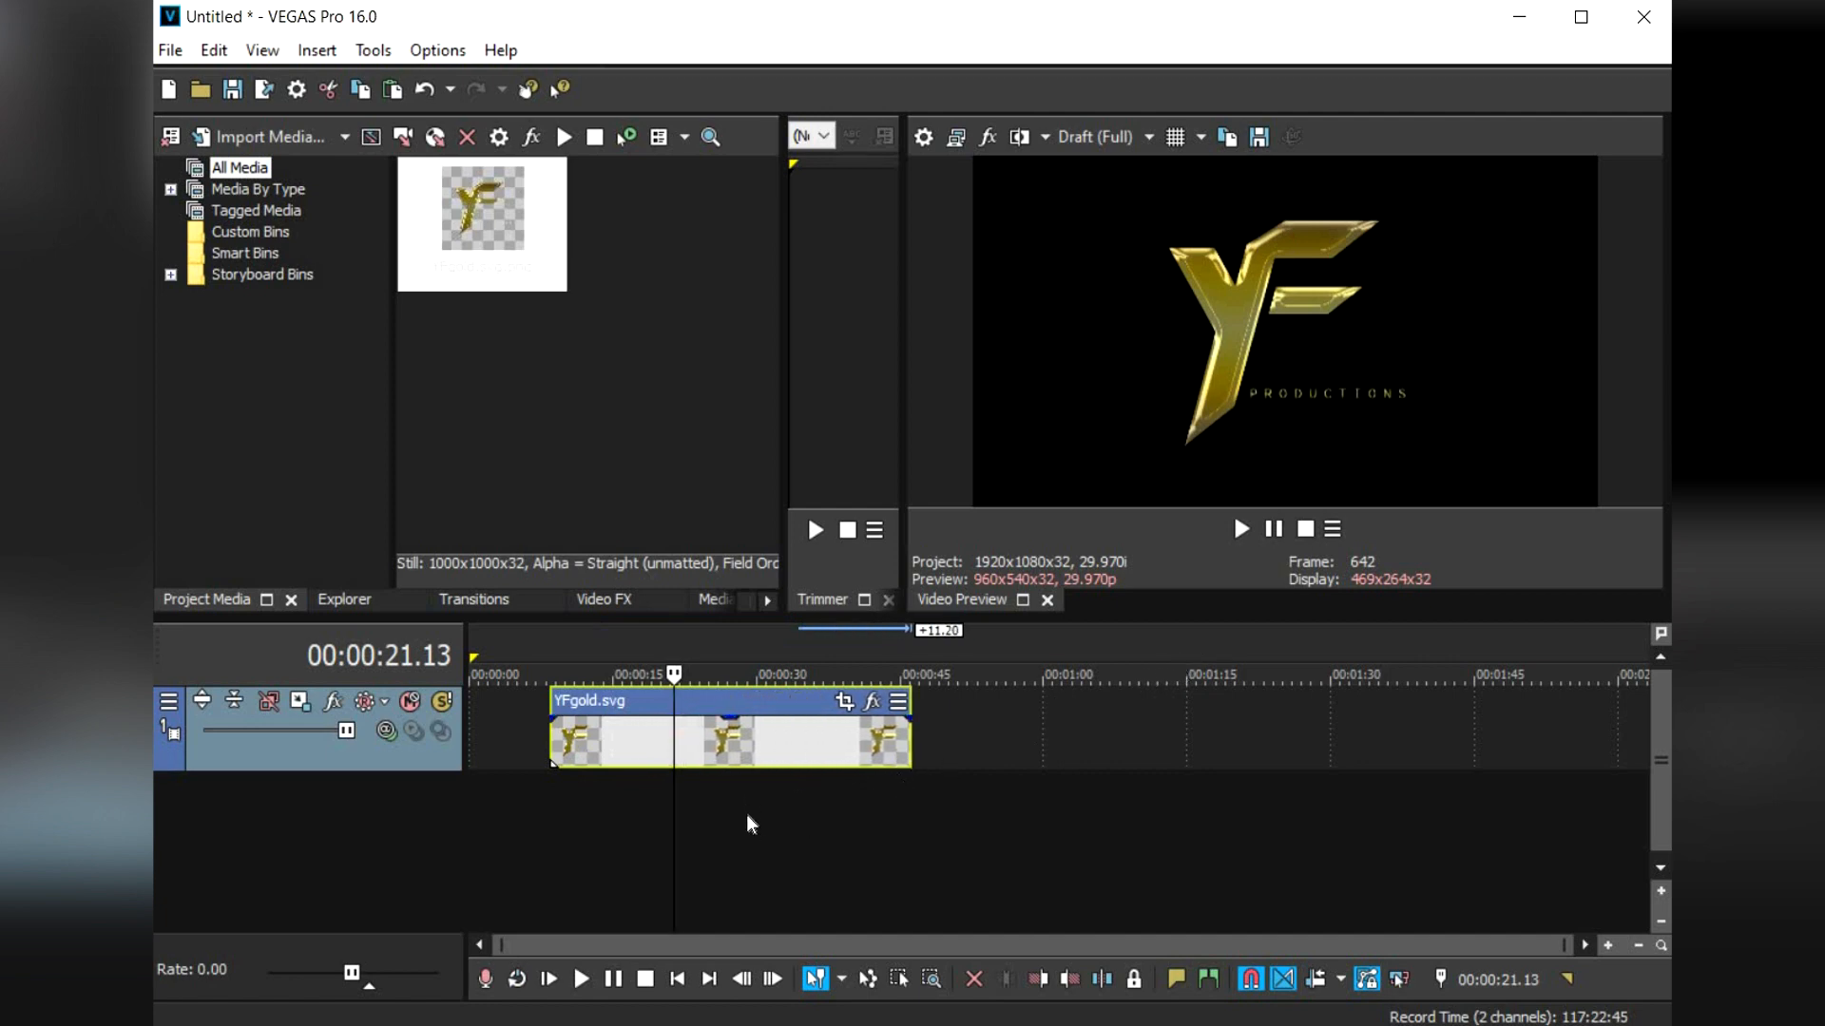
mouse_move(747, 747)
left_mouse_down()
mouse_move(667, 749)
mouse_move(741, 731)
left_mouse_up()
left_click(741, 731)
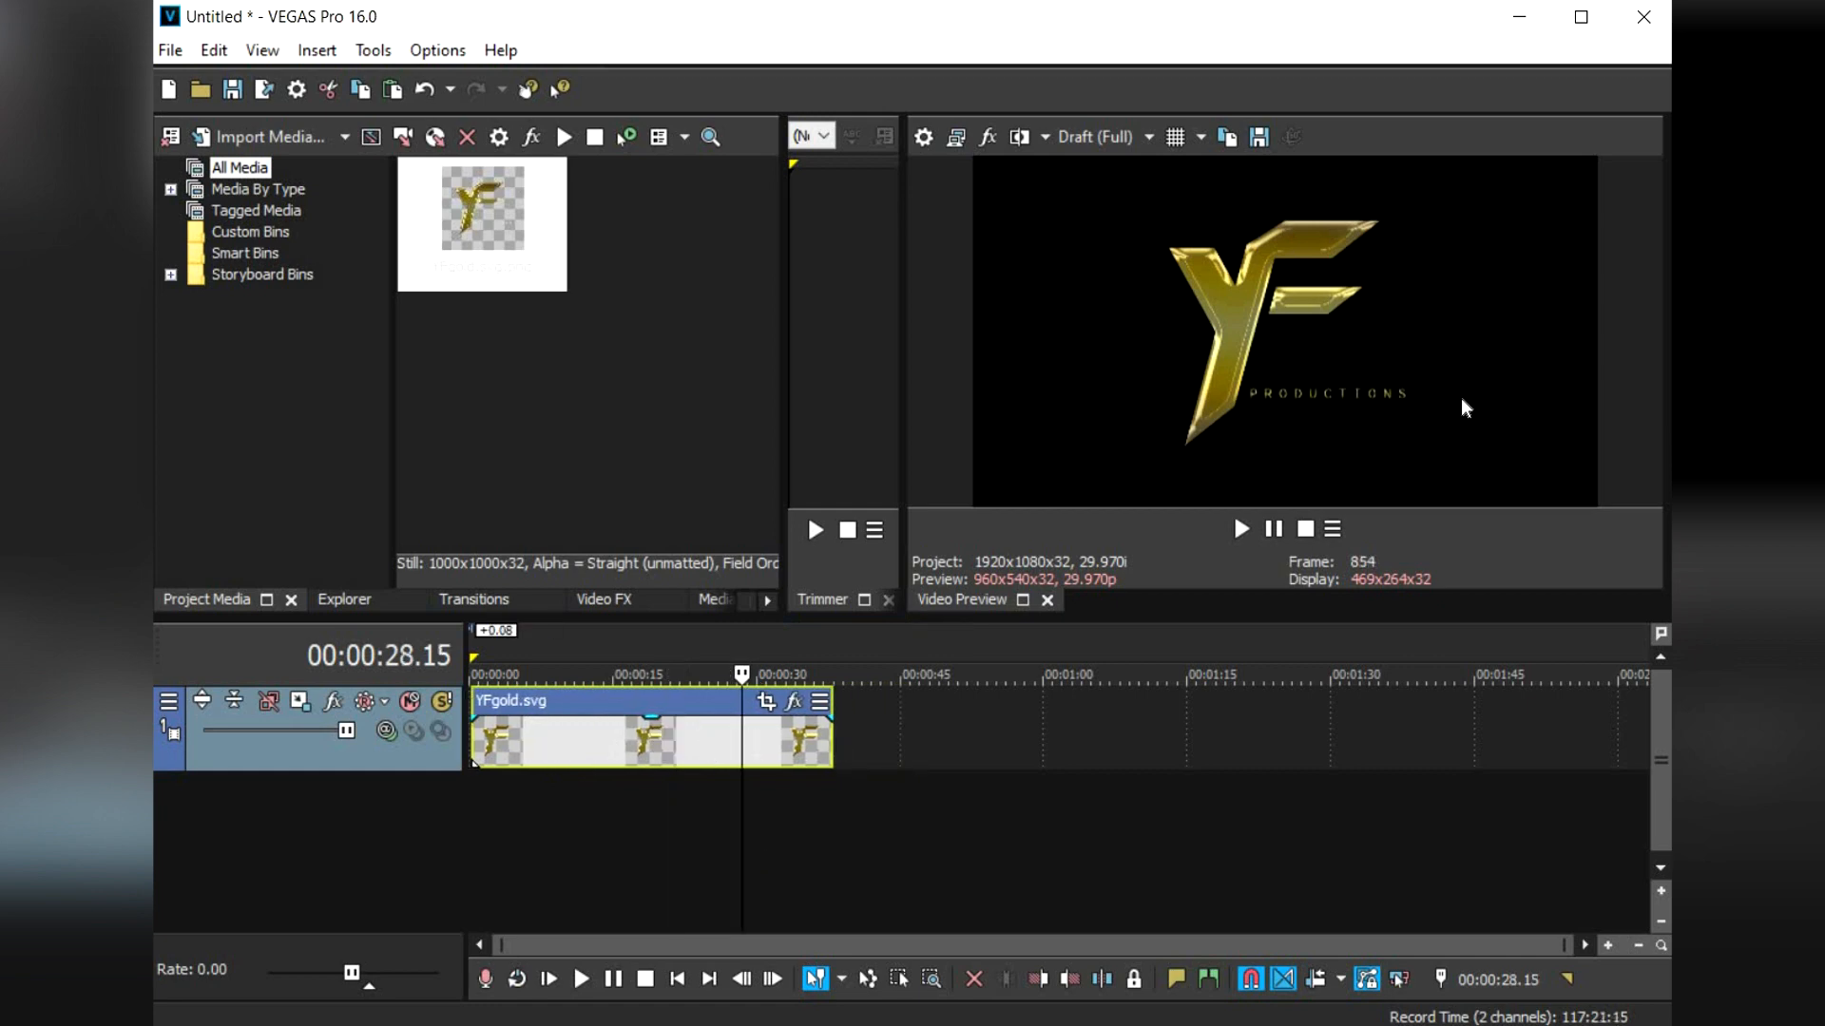
left_click(661, 738)
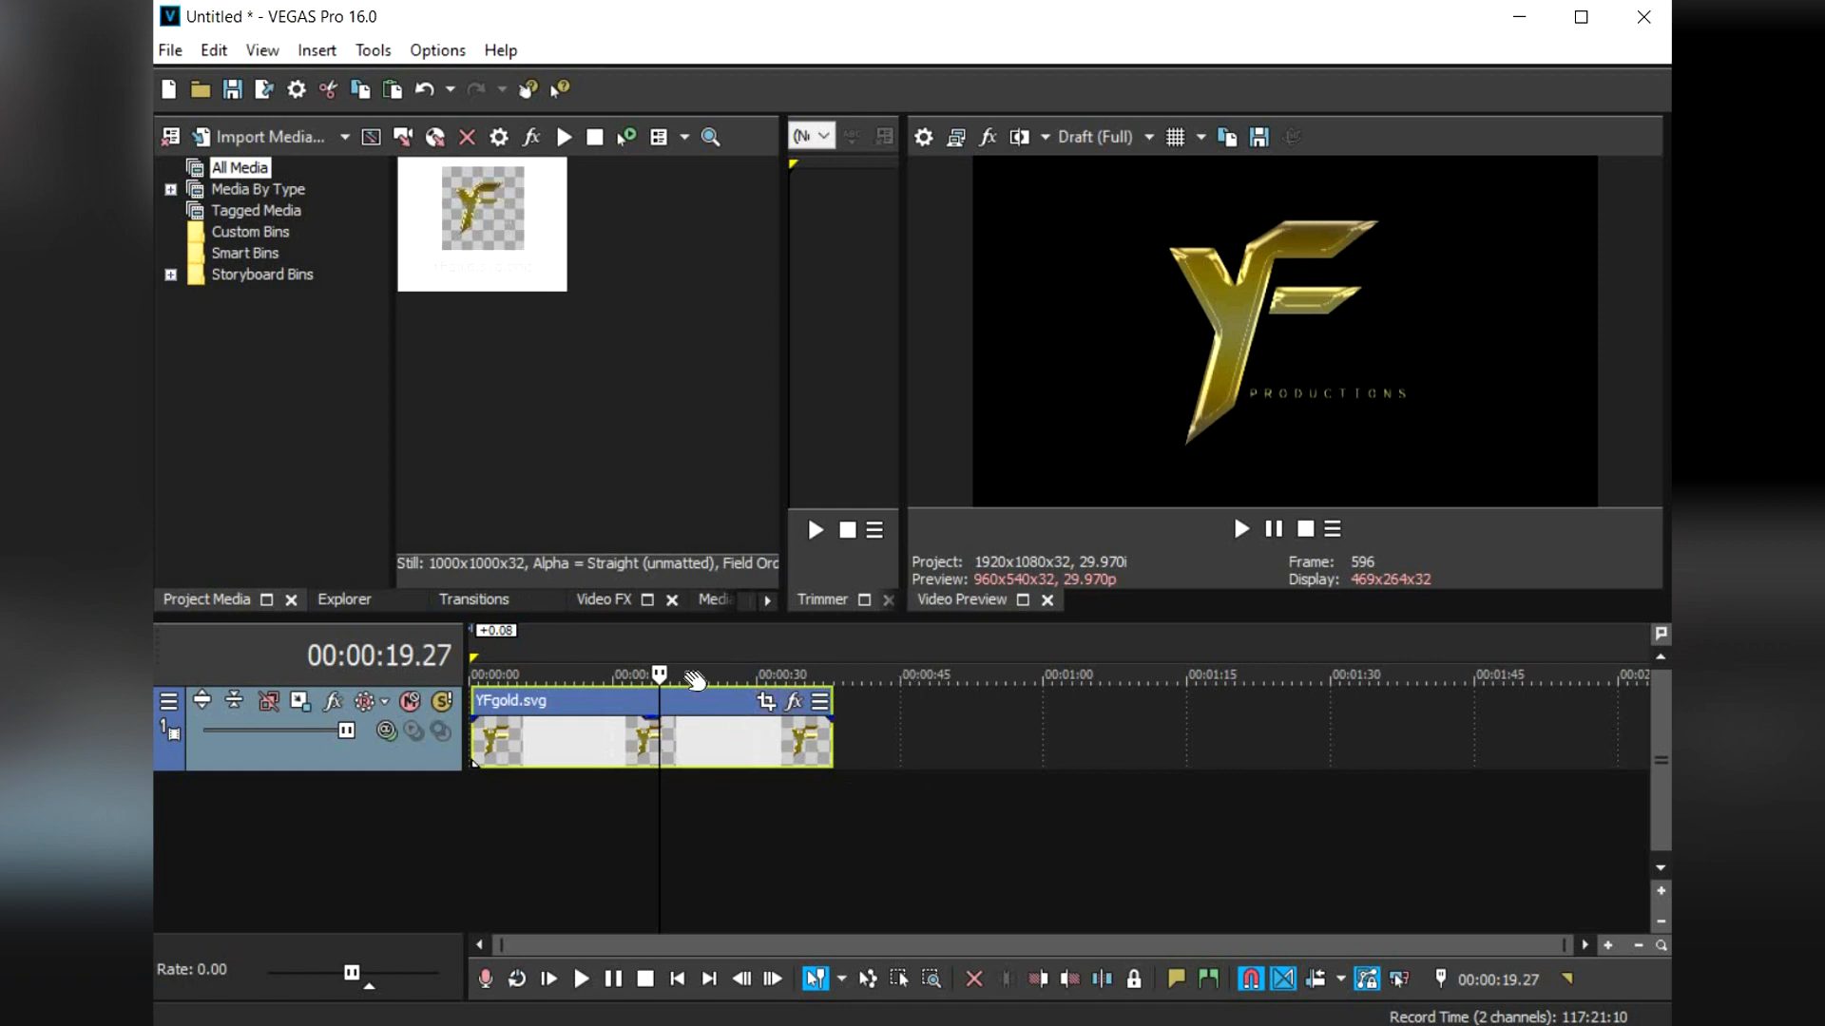
- Open the Event Pan/Crop settings of the YFgold.svg clip and examine its crop frame around the logo
left_click(766, 704)
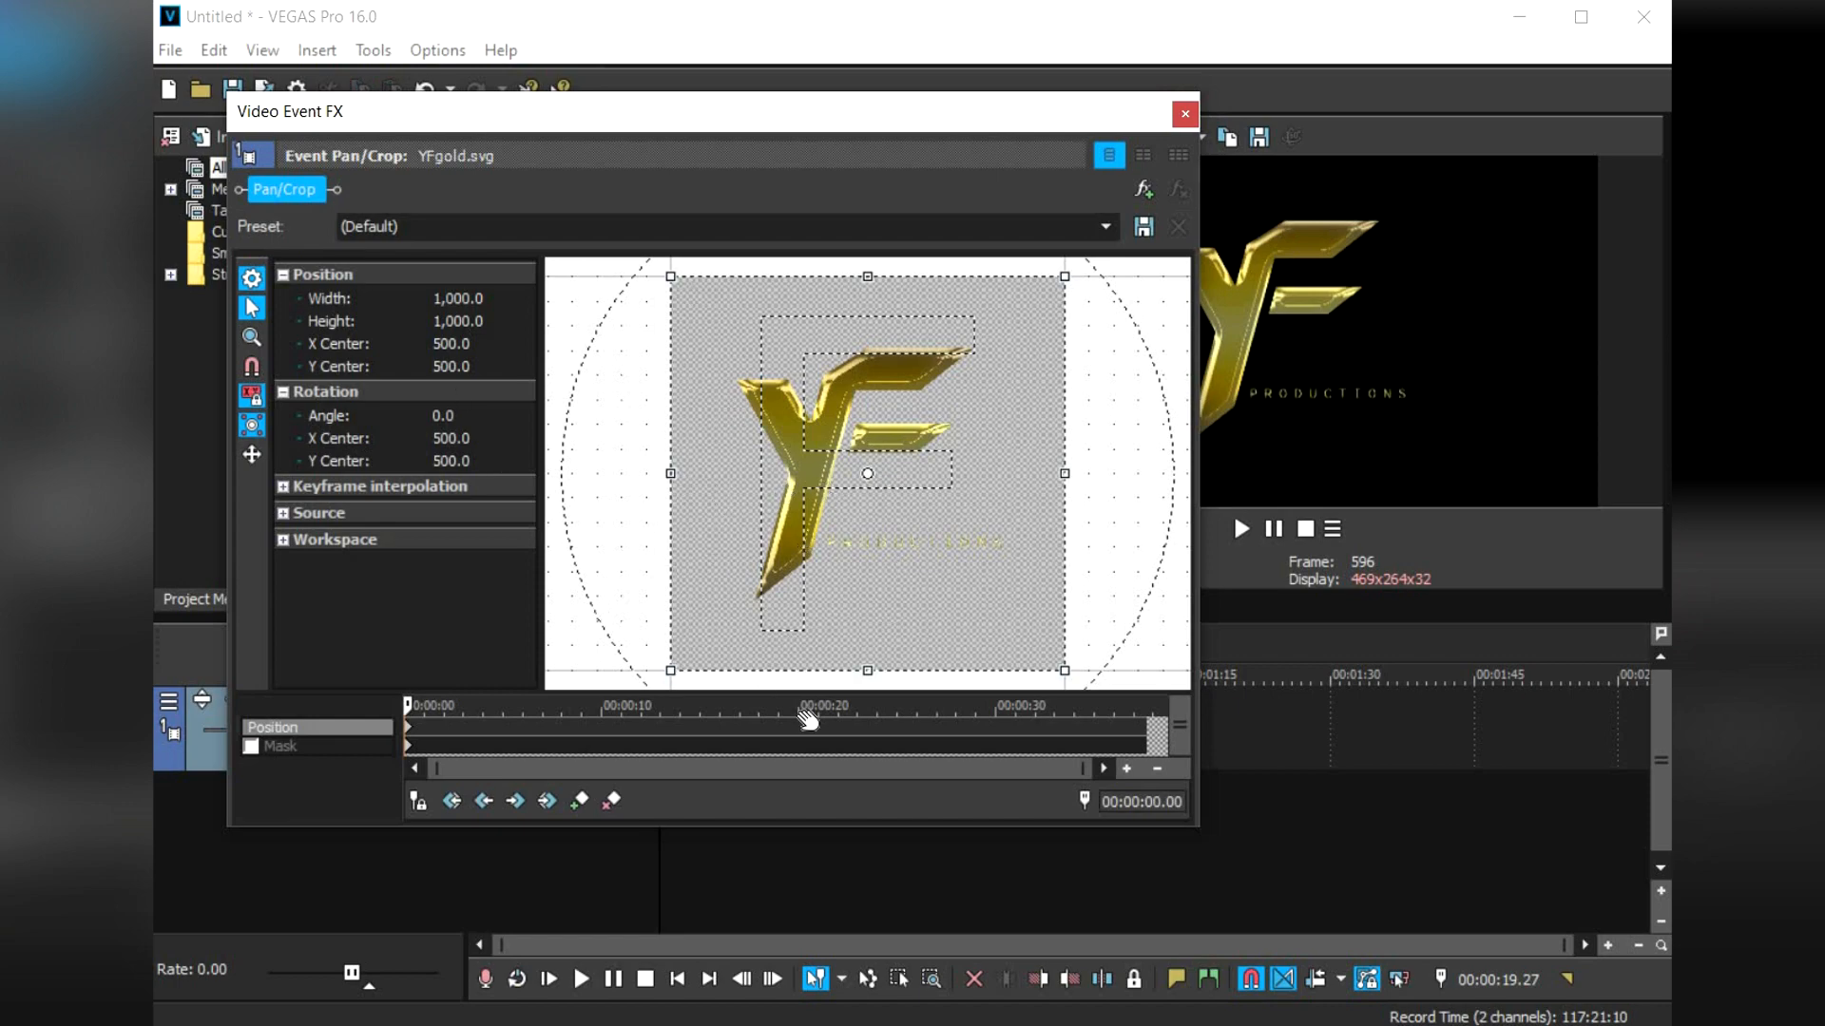
scroll(882, 458, "down", 5)
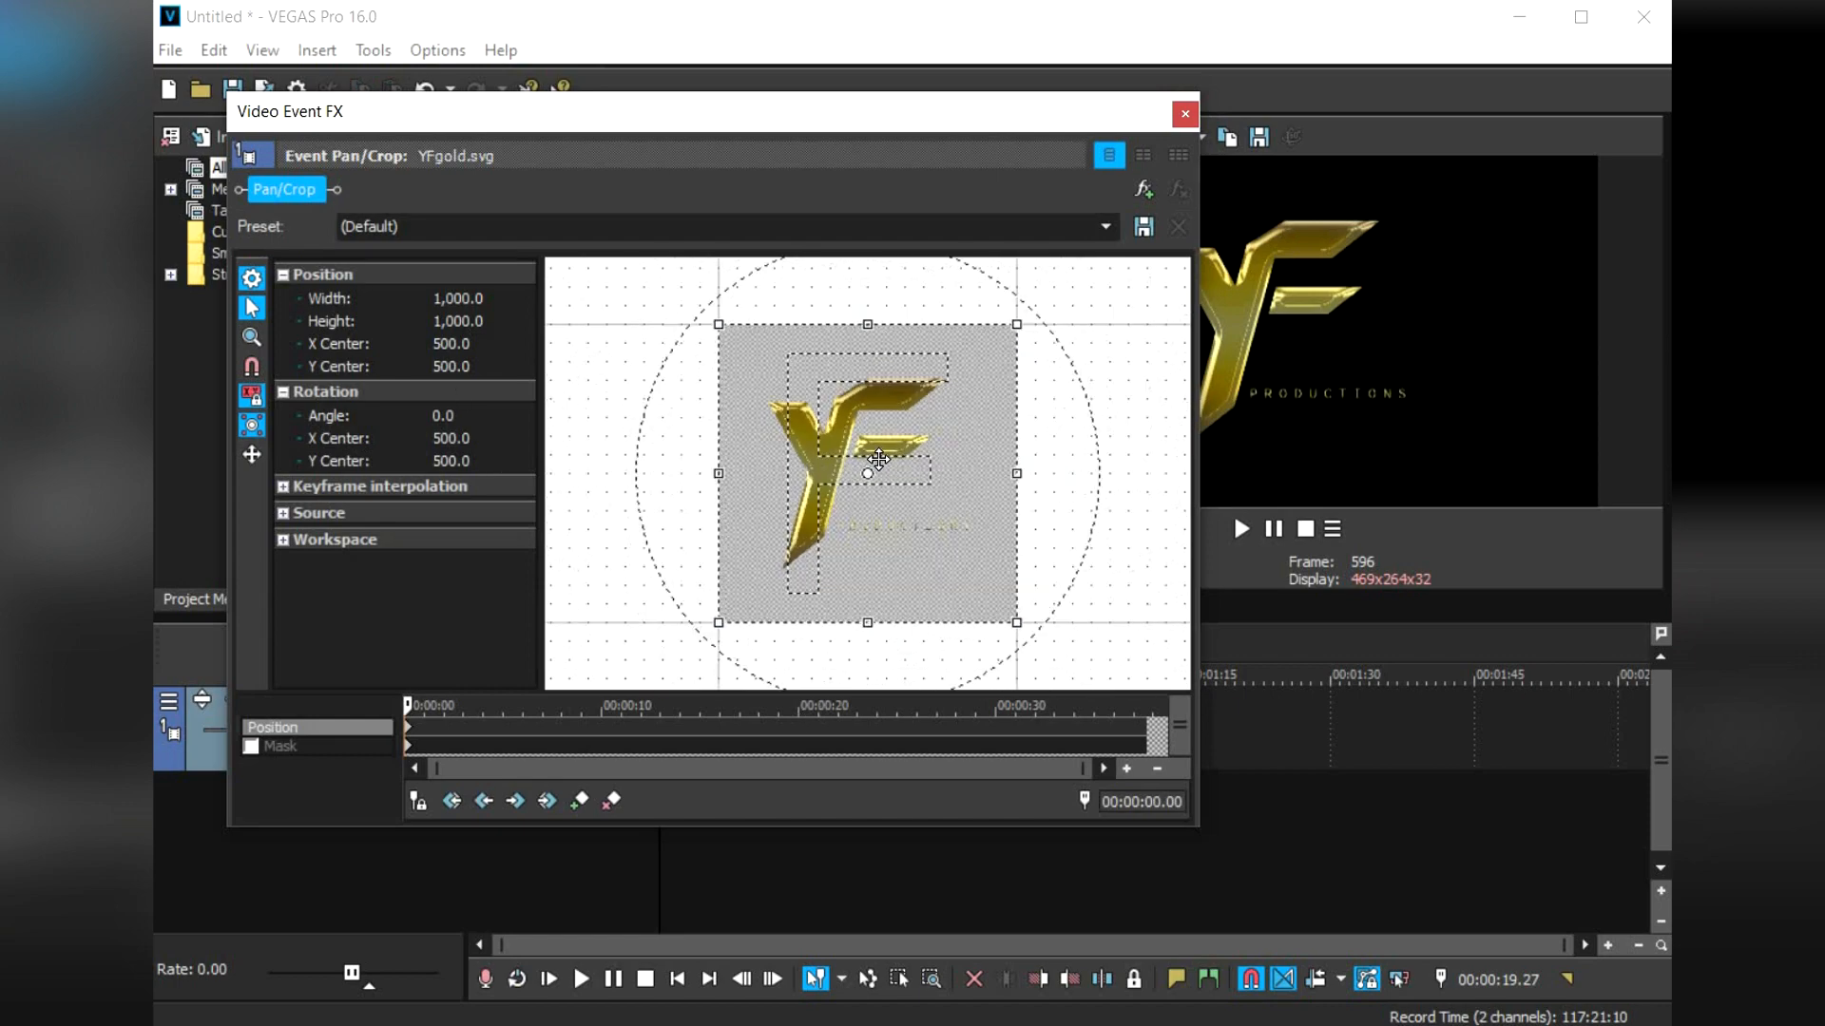
scroll(882, 458, "down", 3)
scroll(895, 458, "up", 5)
scroll(893, 454, "down", 4)
scroll(889, 443, "up", 4)
scroll(891, 442, "down", 5)
scroll(886, 447, "up", 3)
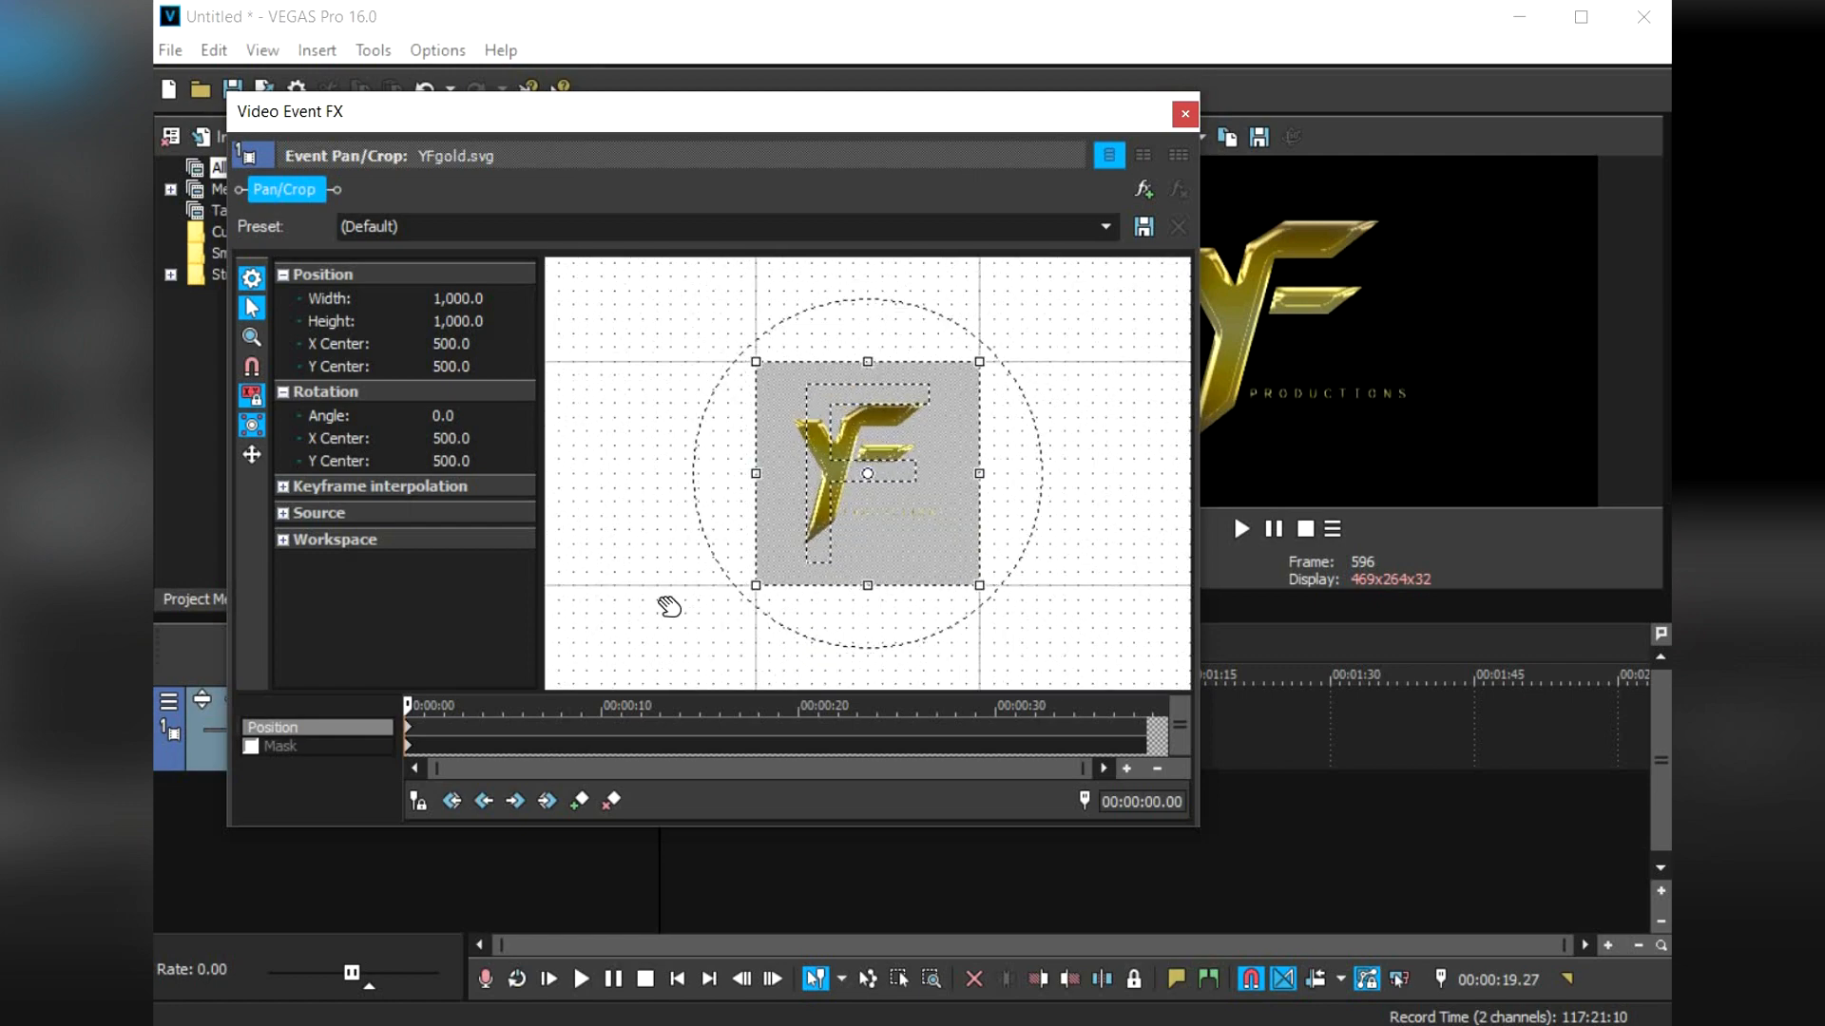
scroll(869, 456, "down", 2)
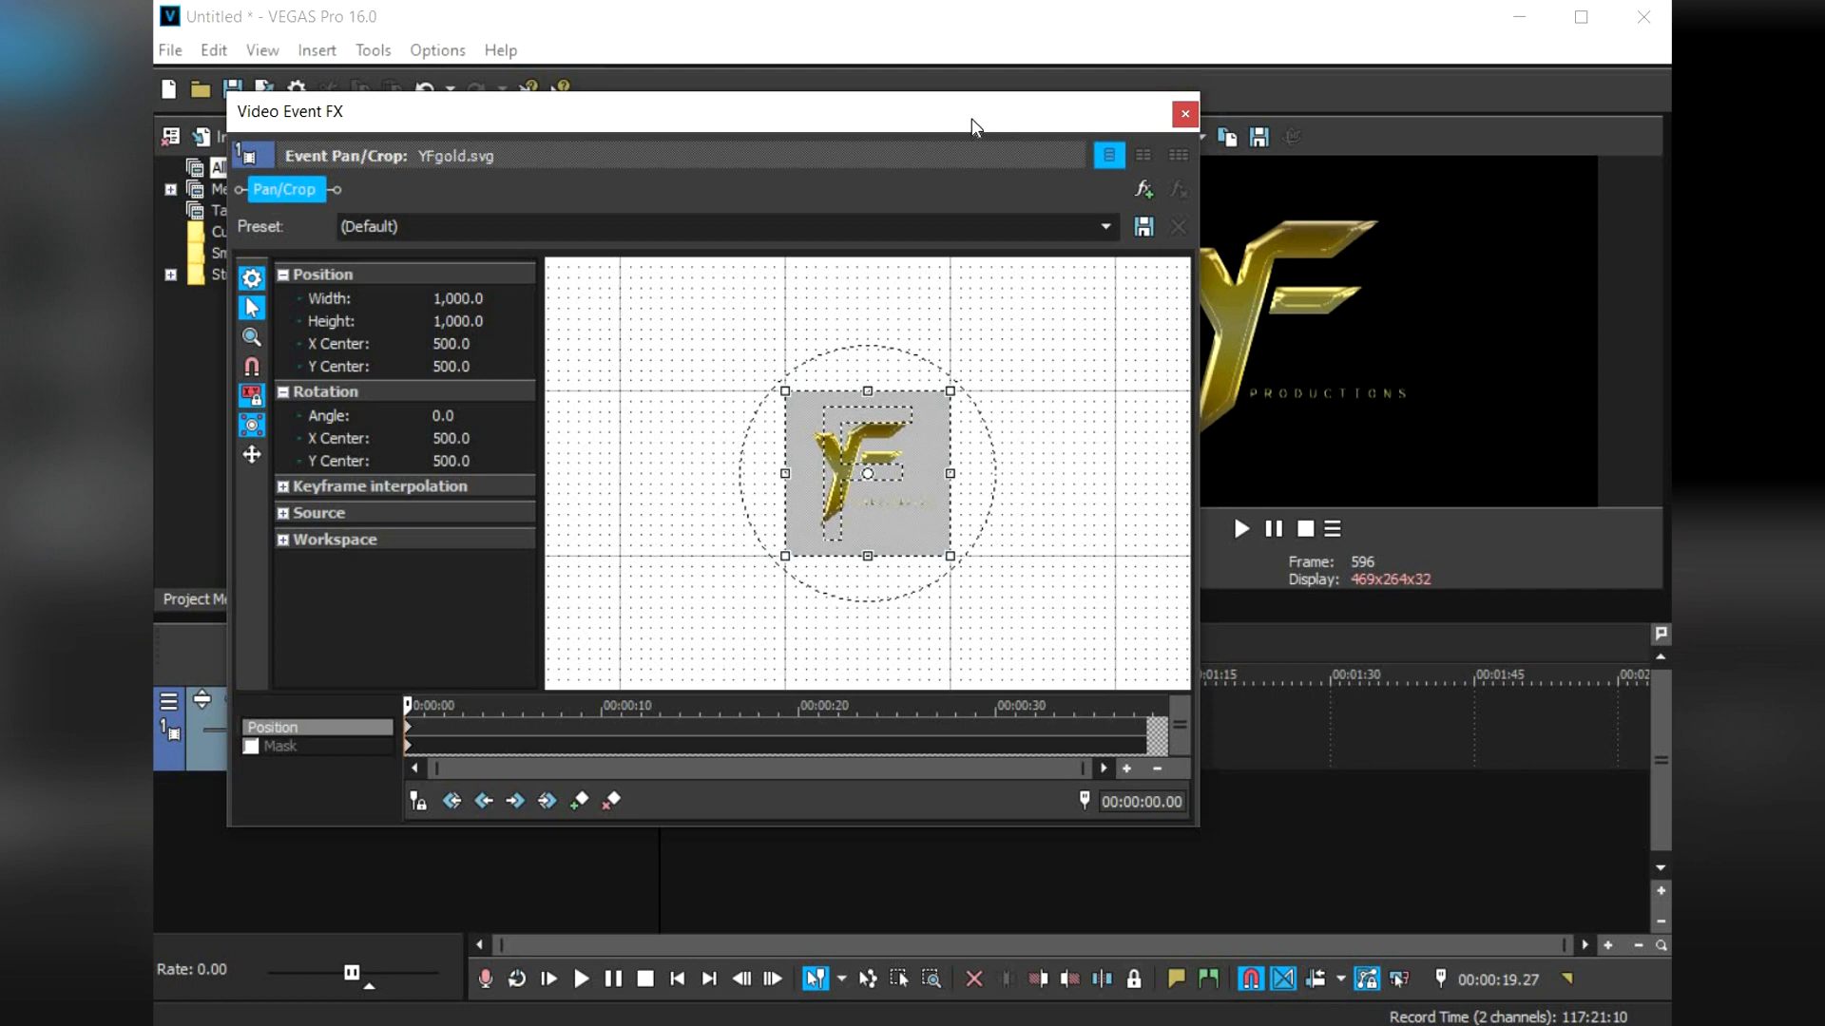
left_click_drag(974, 127, 830, 164)
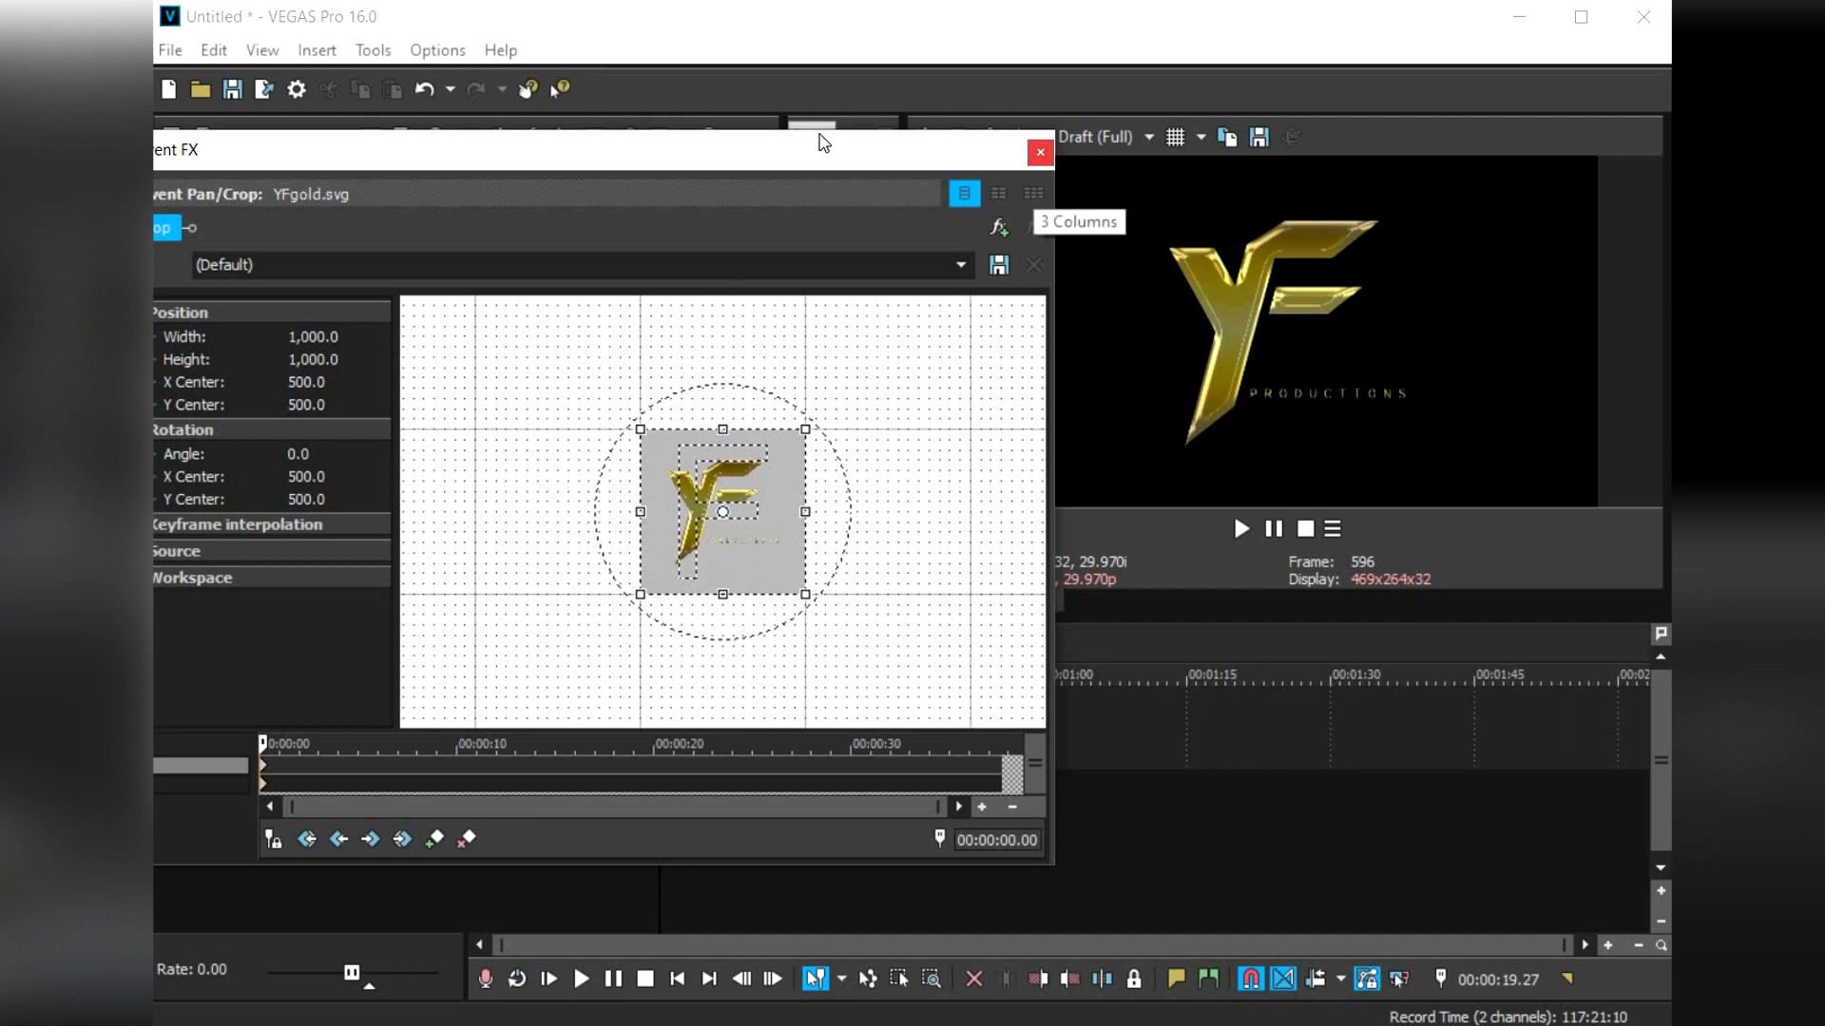
left_click_drag(814, 134, 1027, 102)
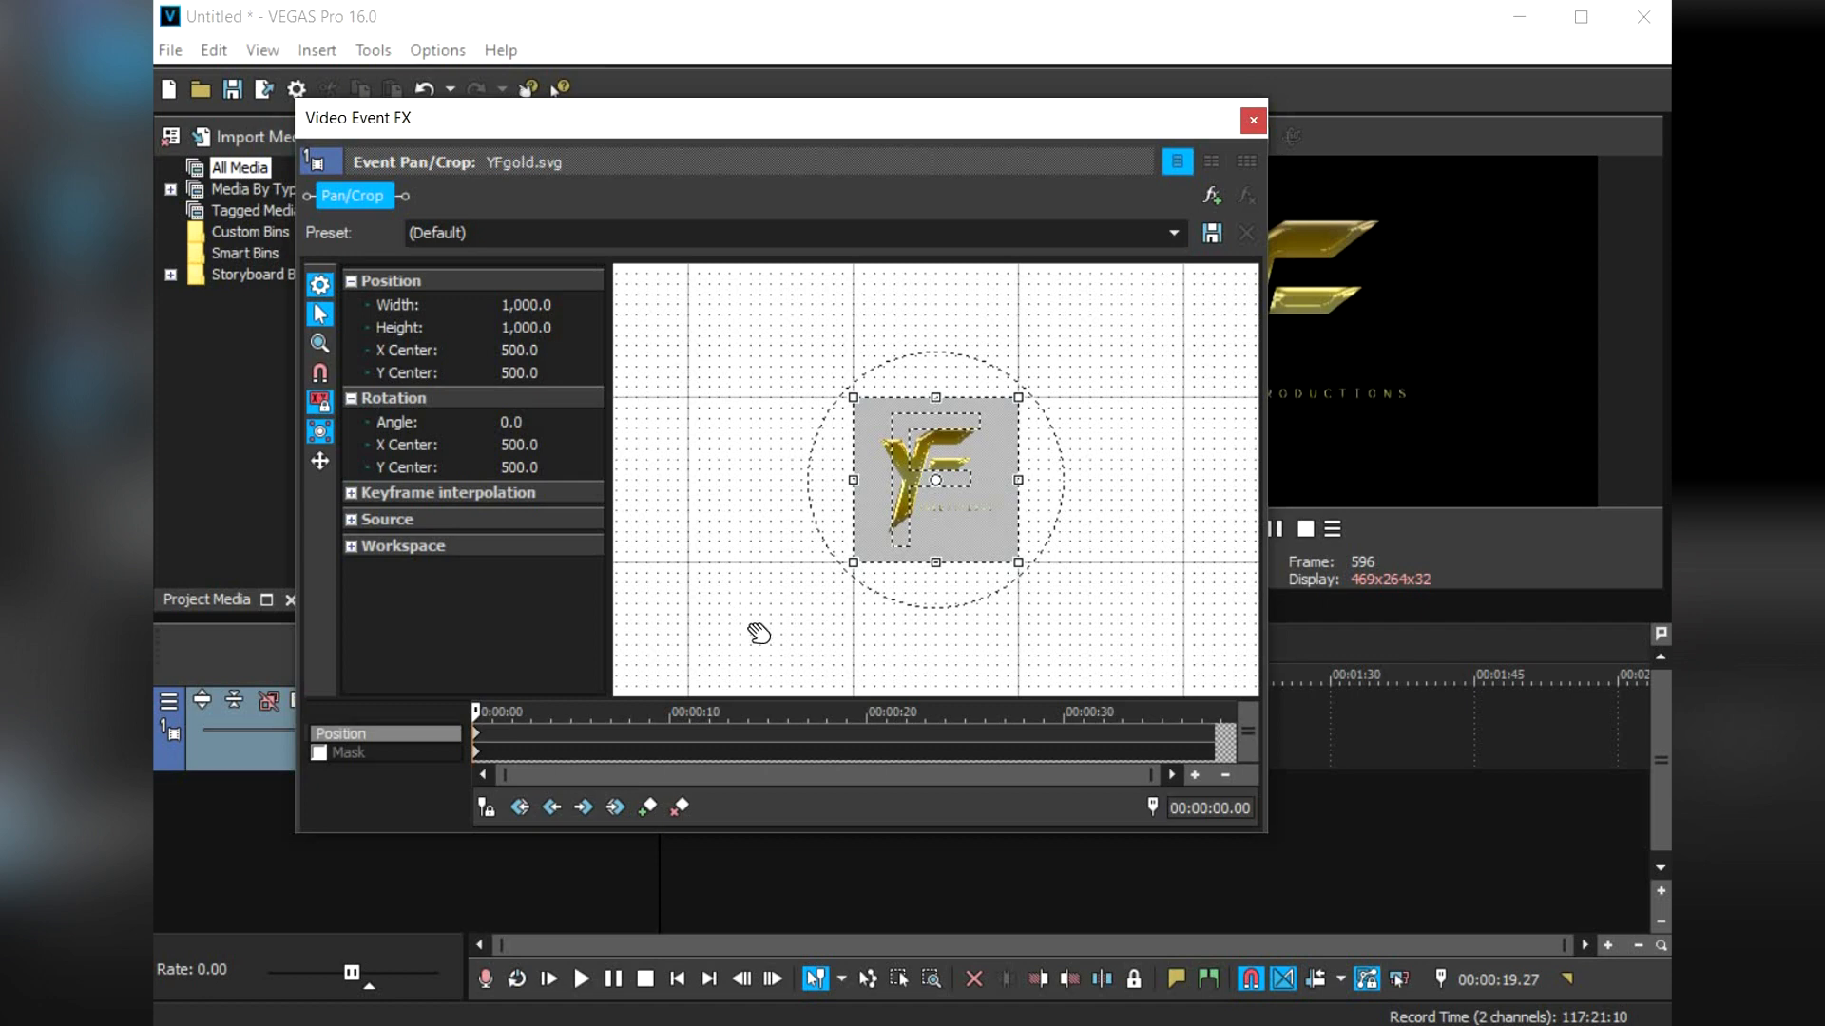
left_click(1256, 123)
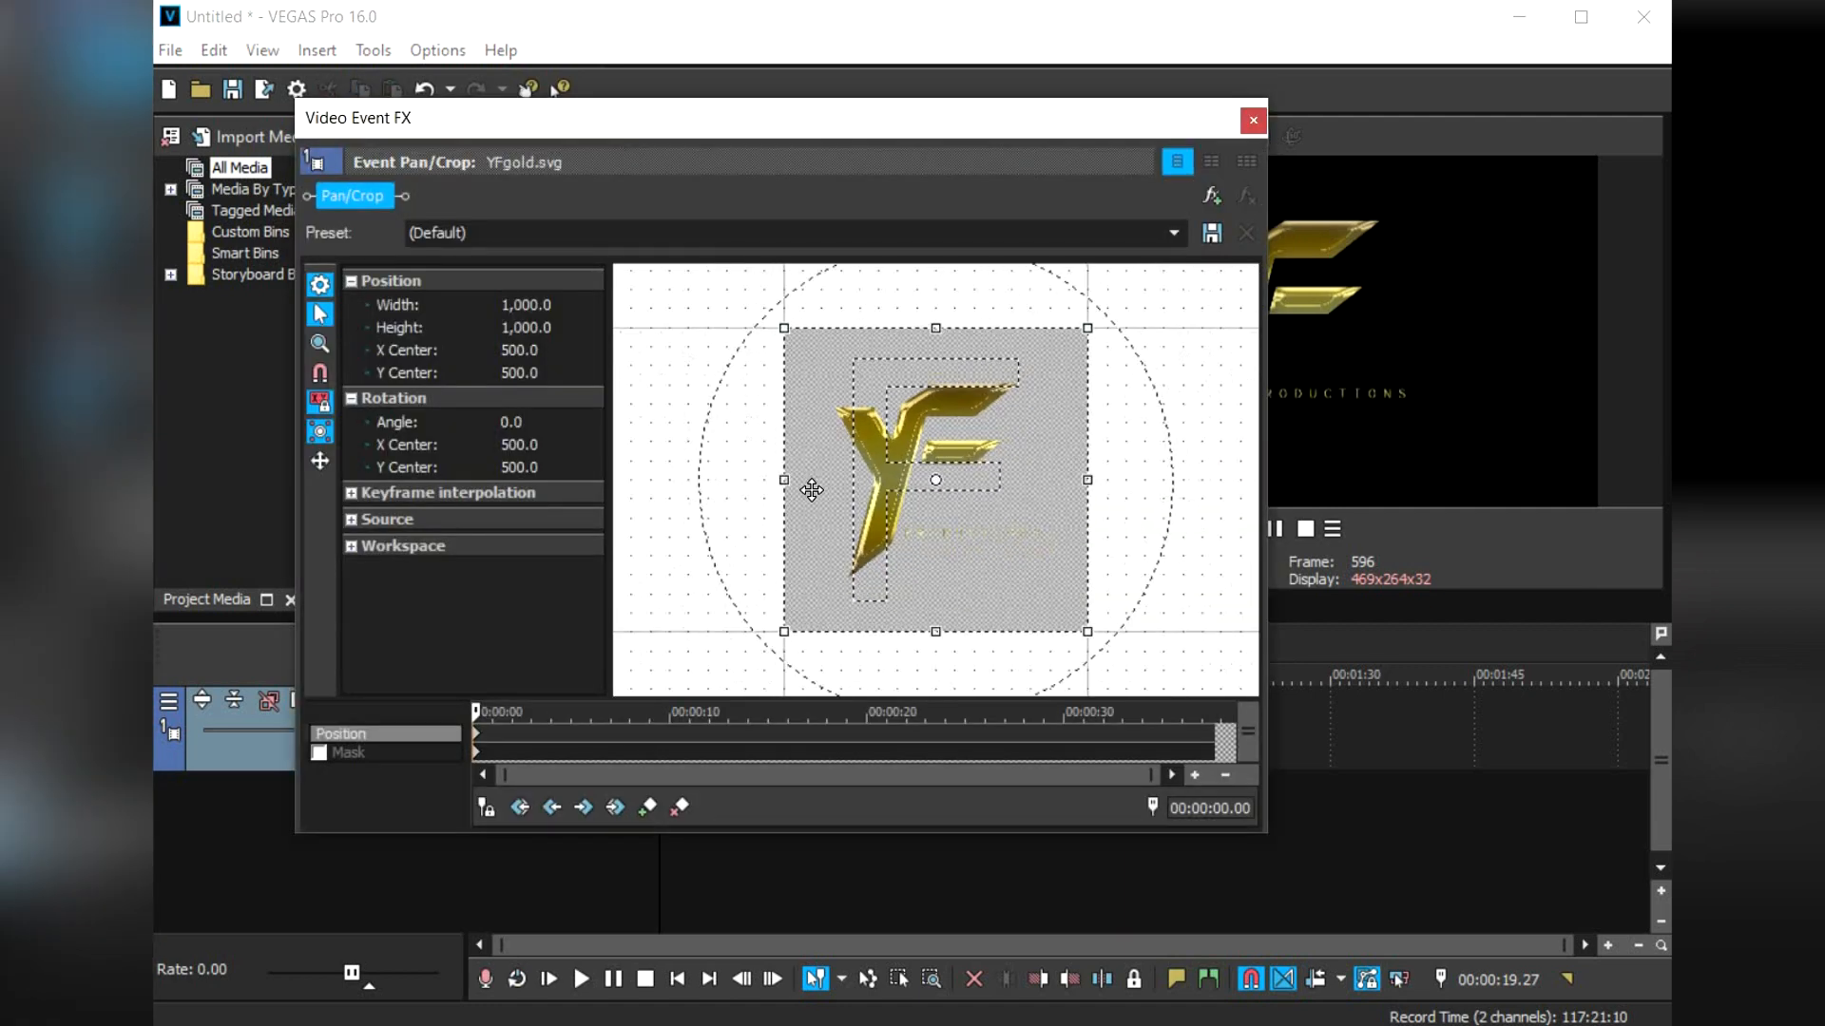
scroll(812, 490, "down", 2)
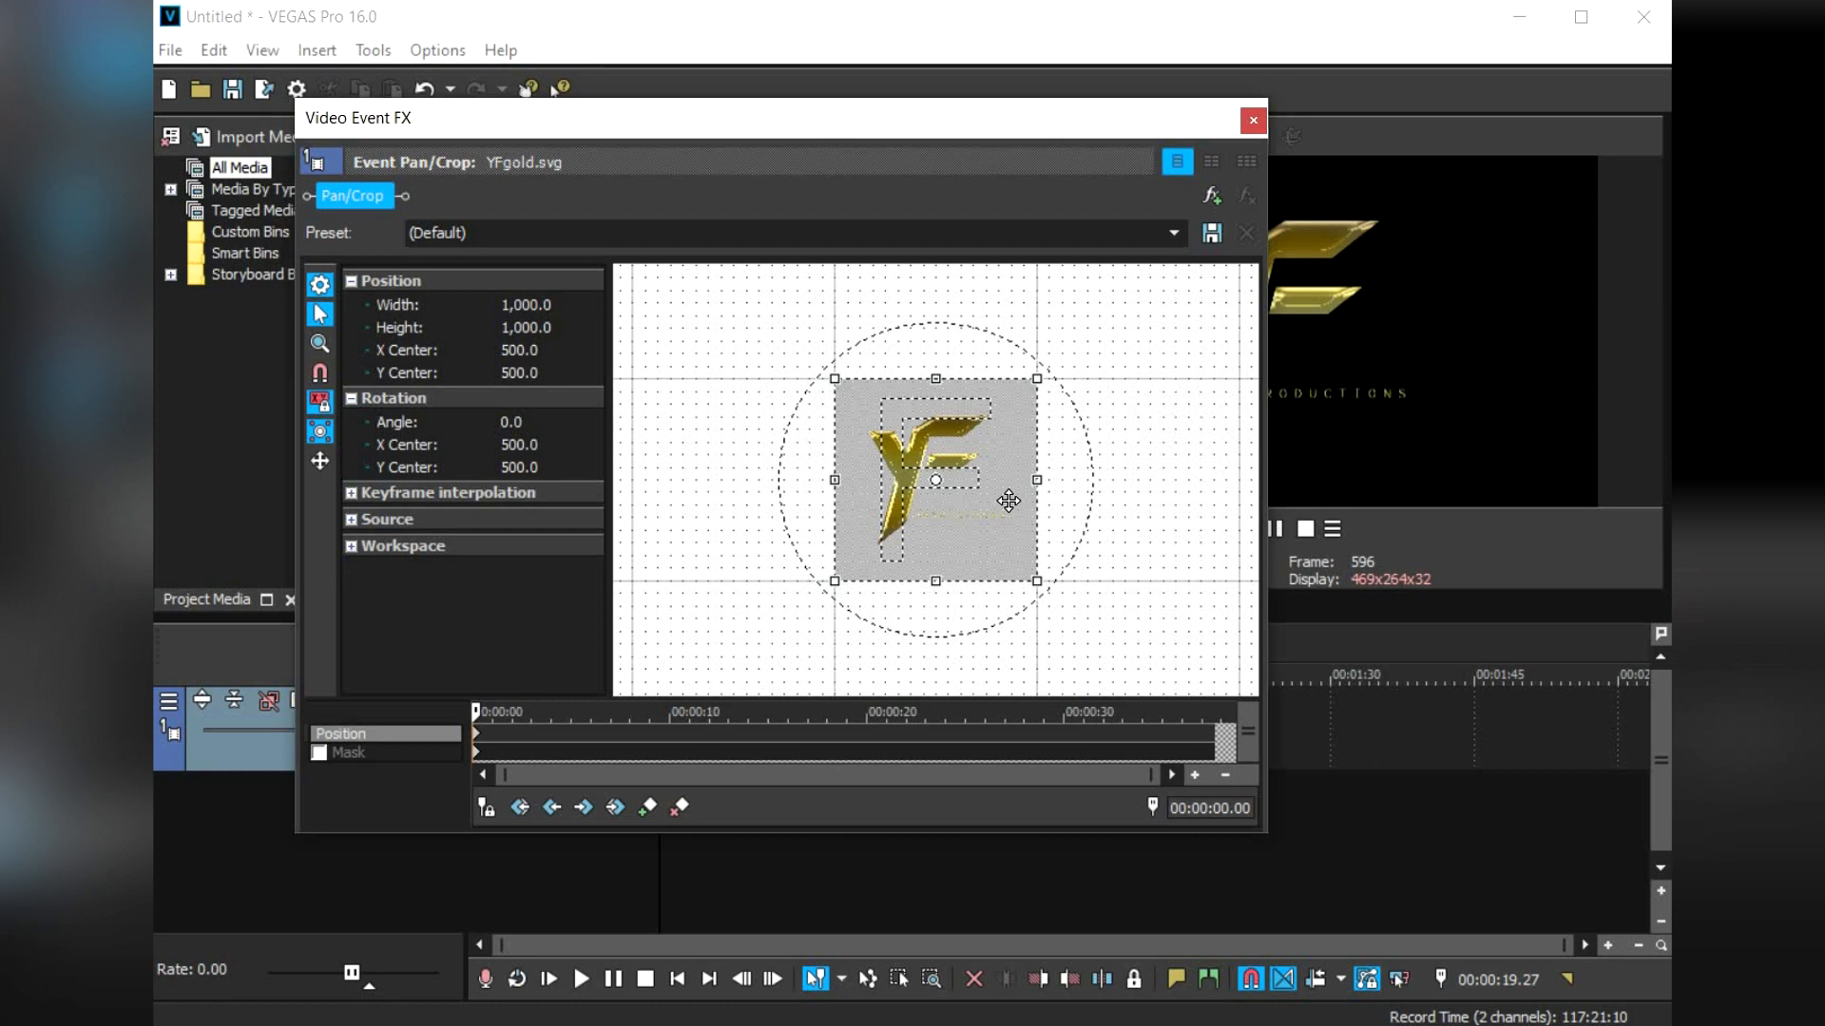
- Flip the logo horizontally and vertically in the Pan/Crop workspace
right_click(907, 512)
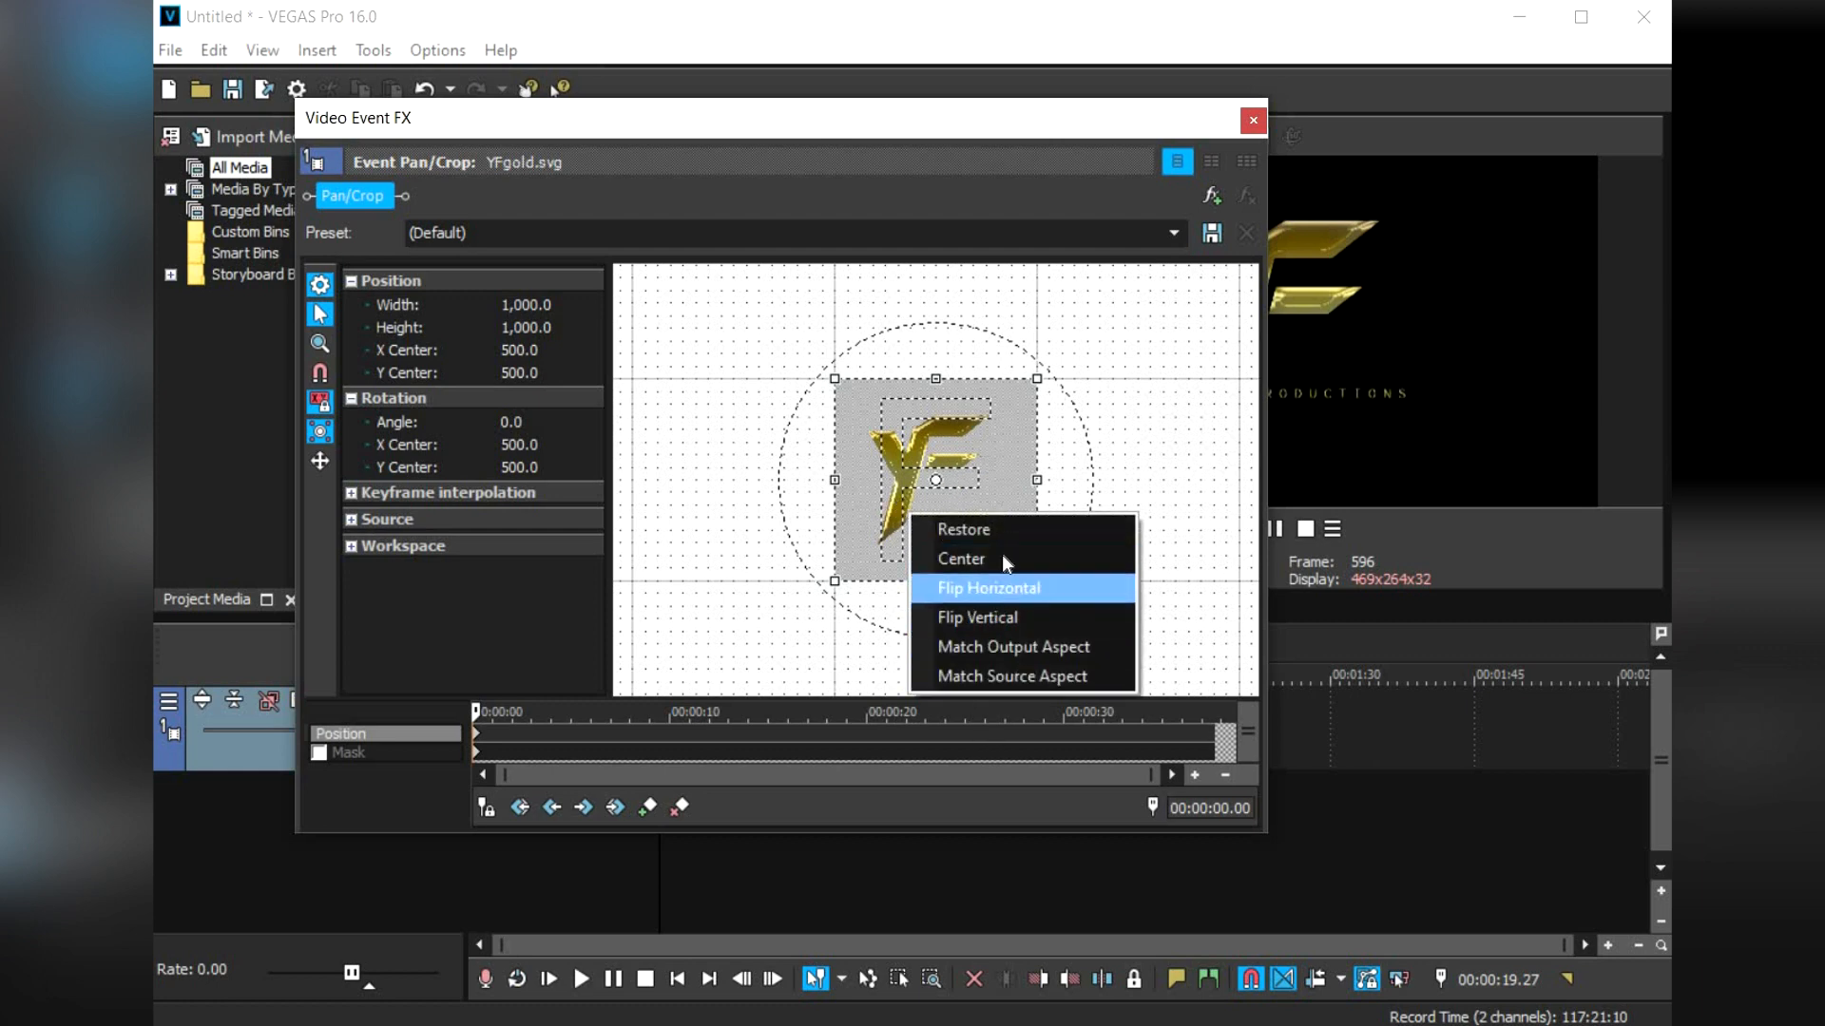
left_click(1008, 586)
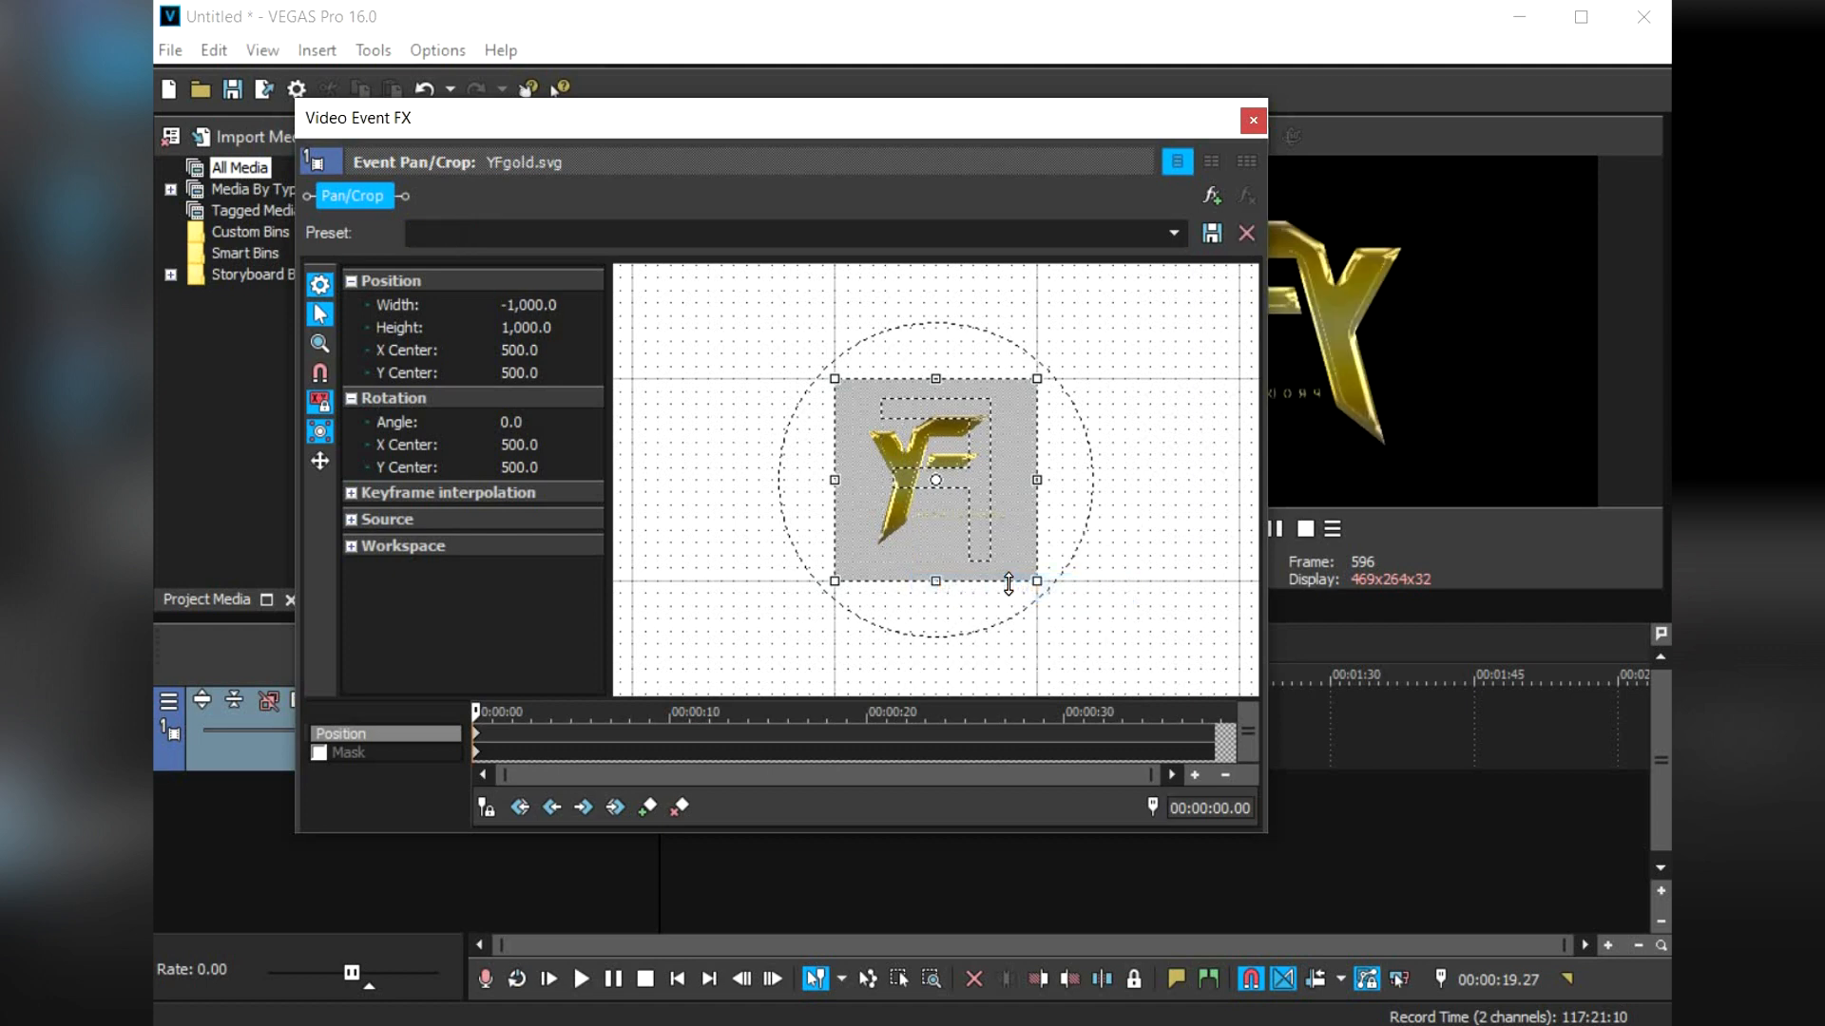
left_click_drag(909, 118, 708, 99)
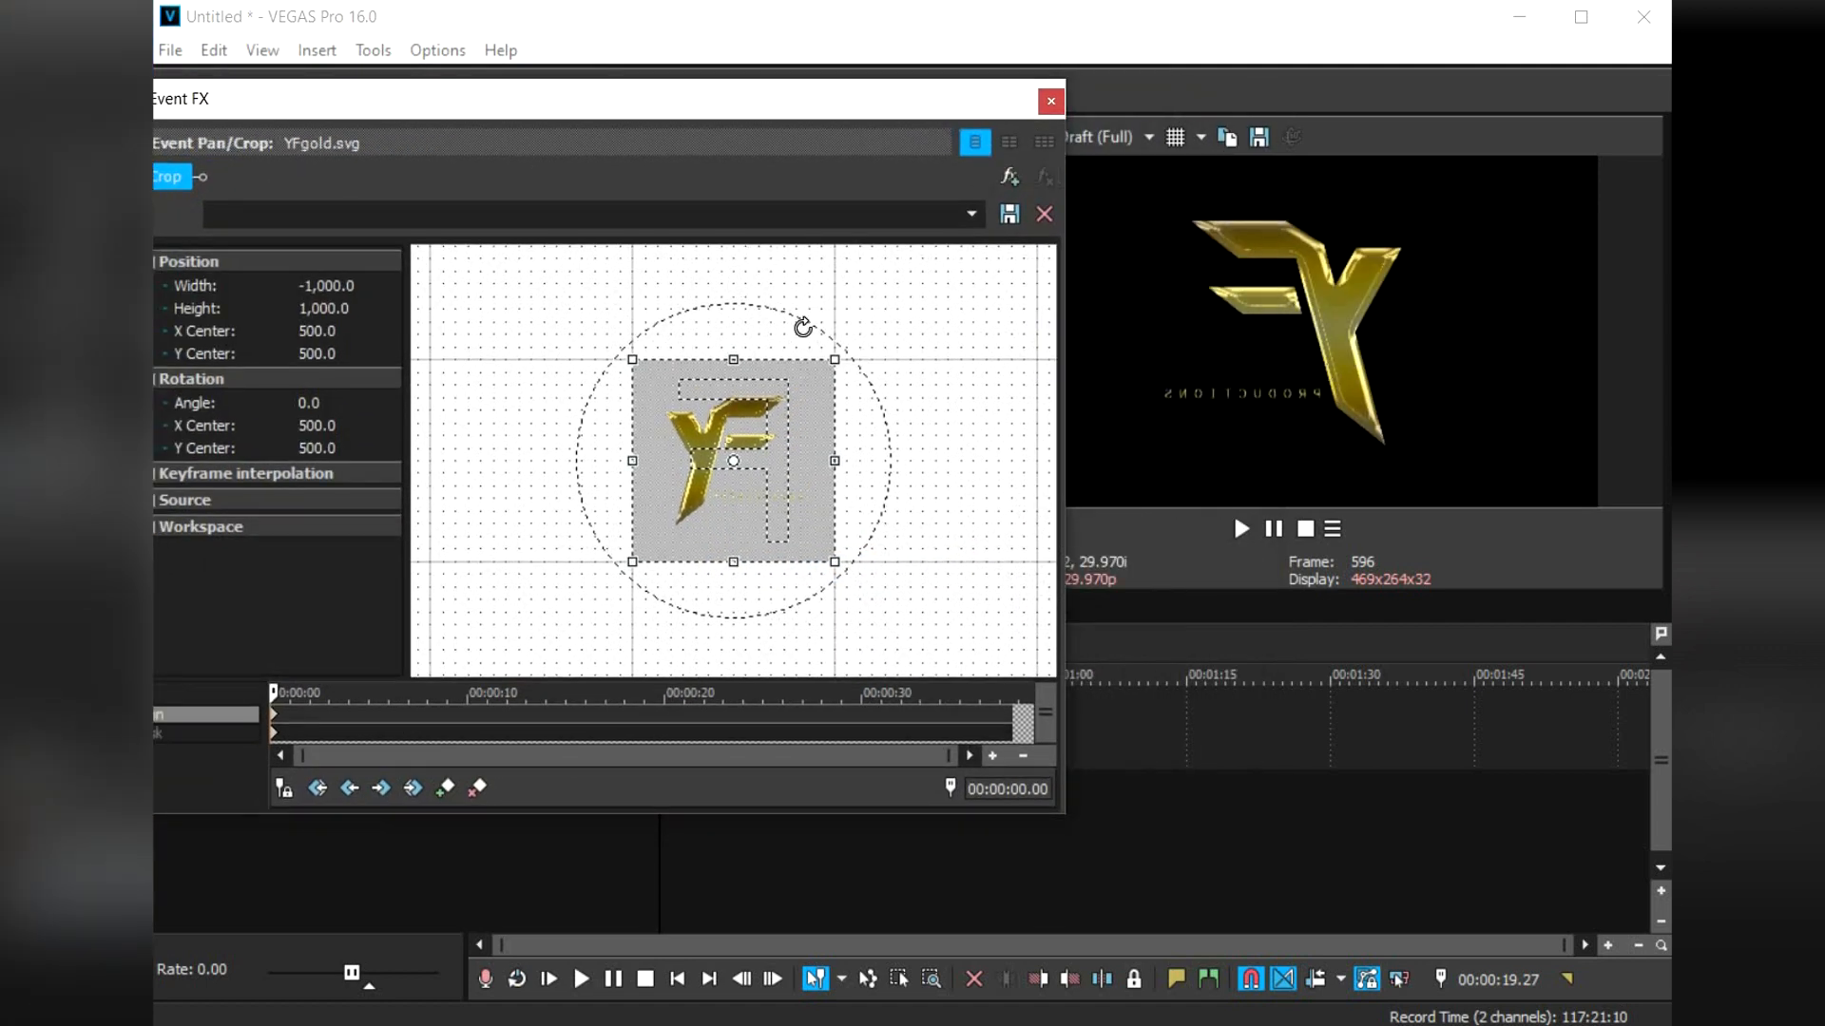
right_click(796, 474)
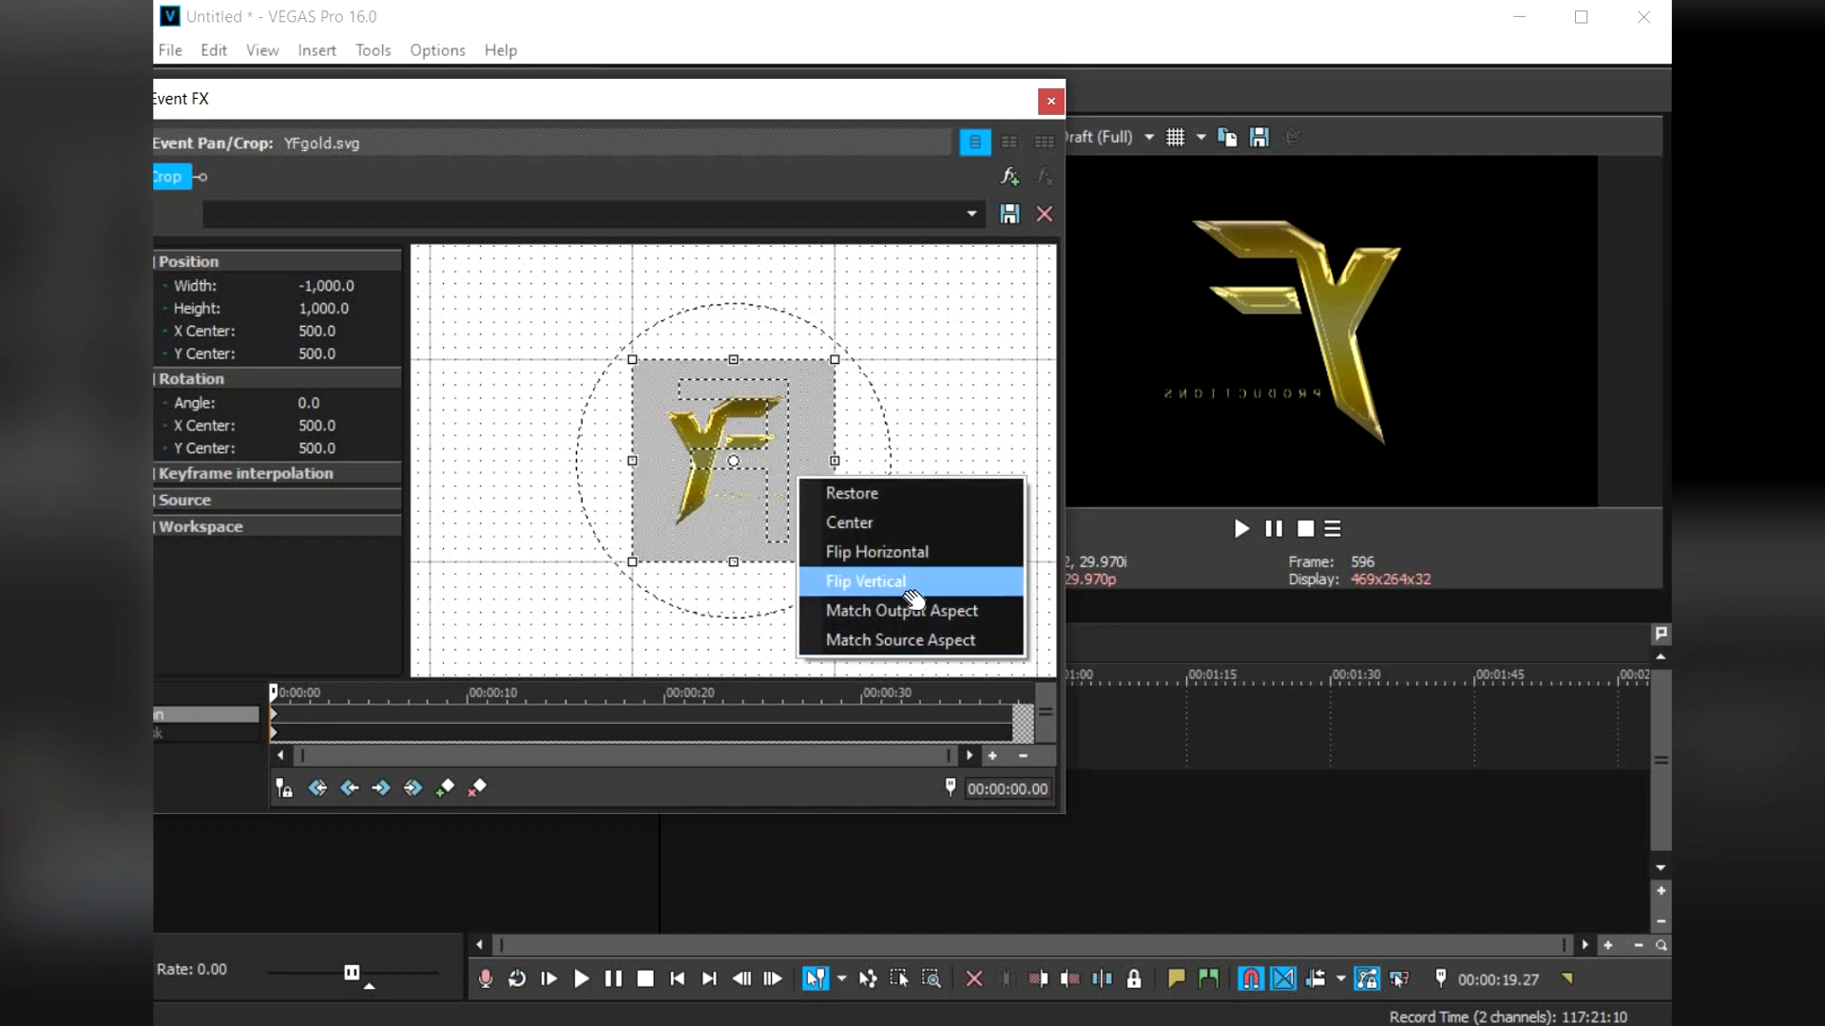
left_click(905, 590)
- Restore the logo's crop frame to undo both flips
right_click(761, 480)
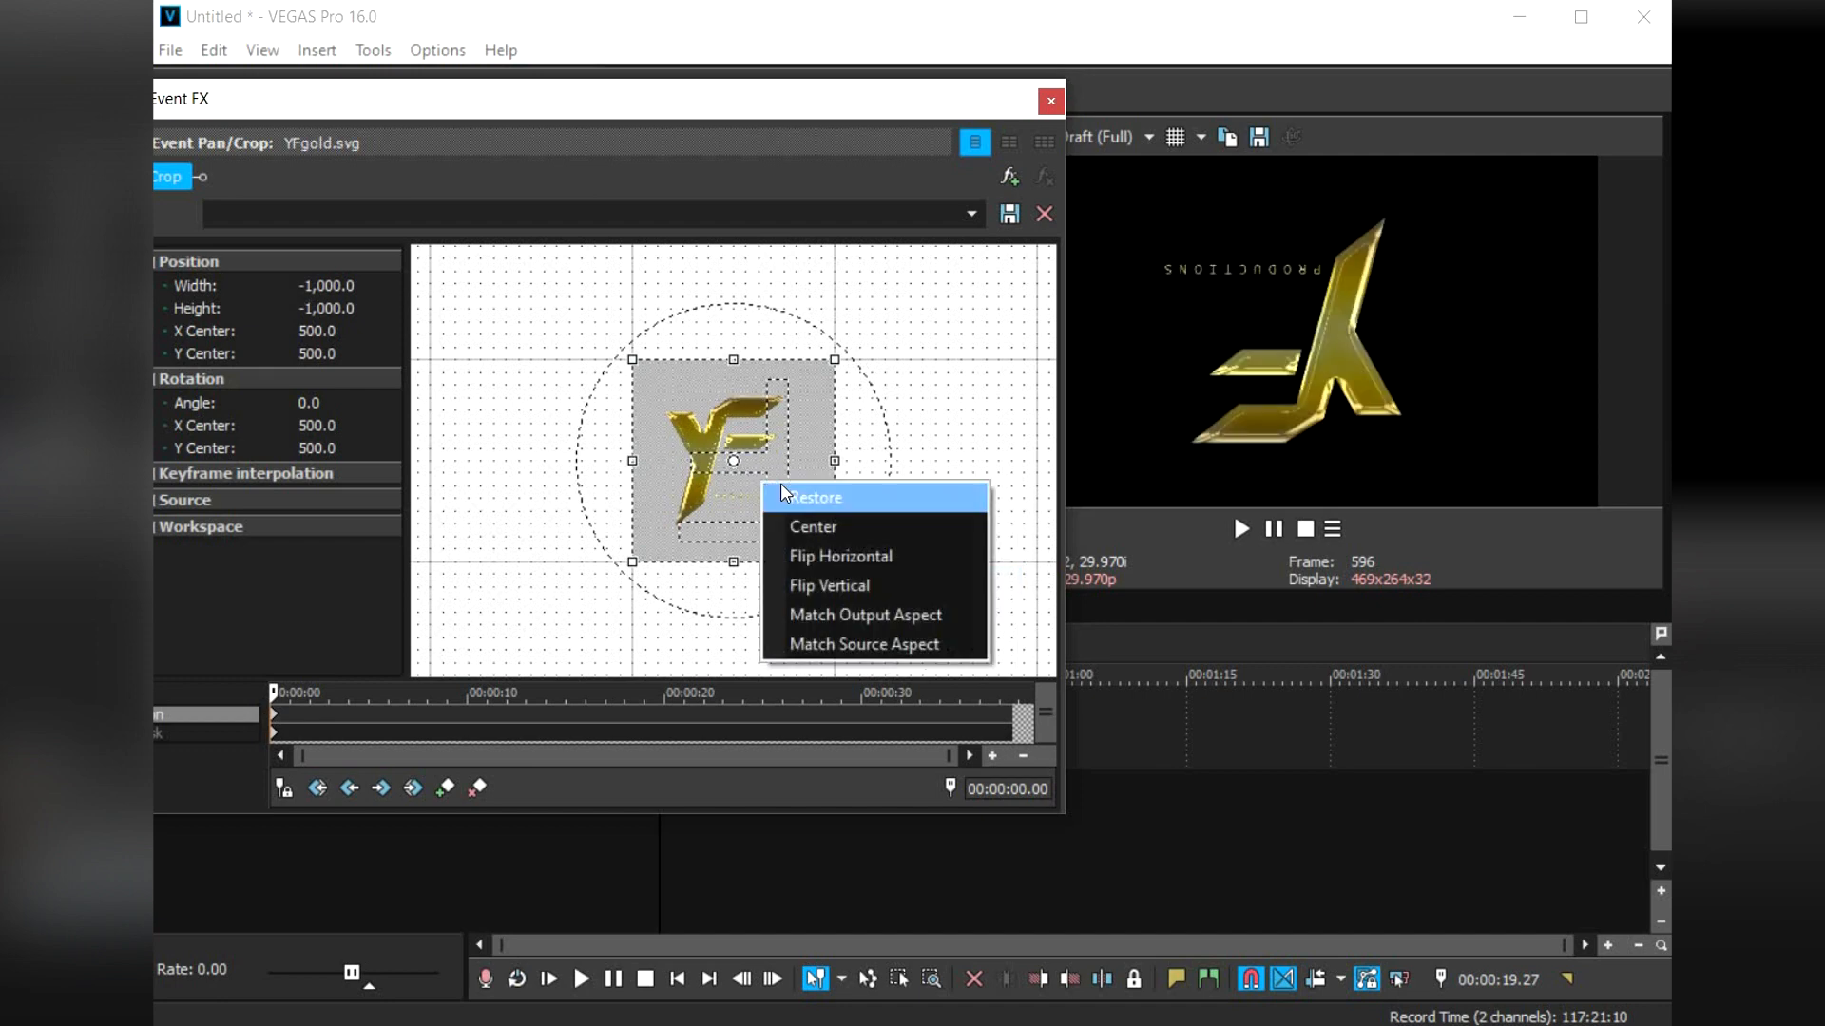
left_click(858, 536)
right_click(732, 465)
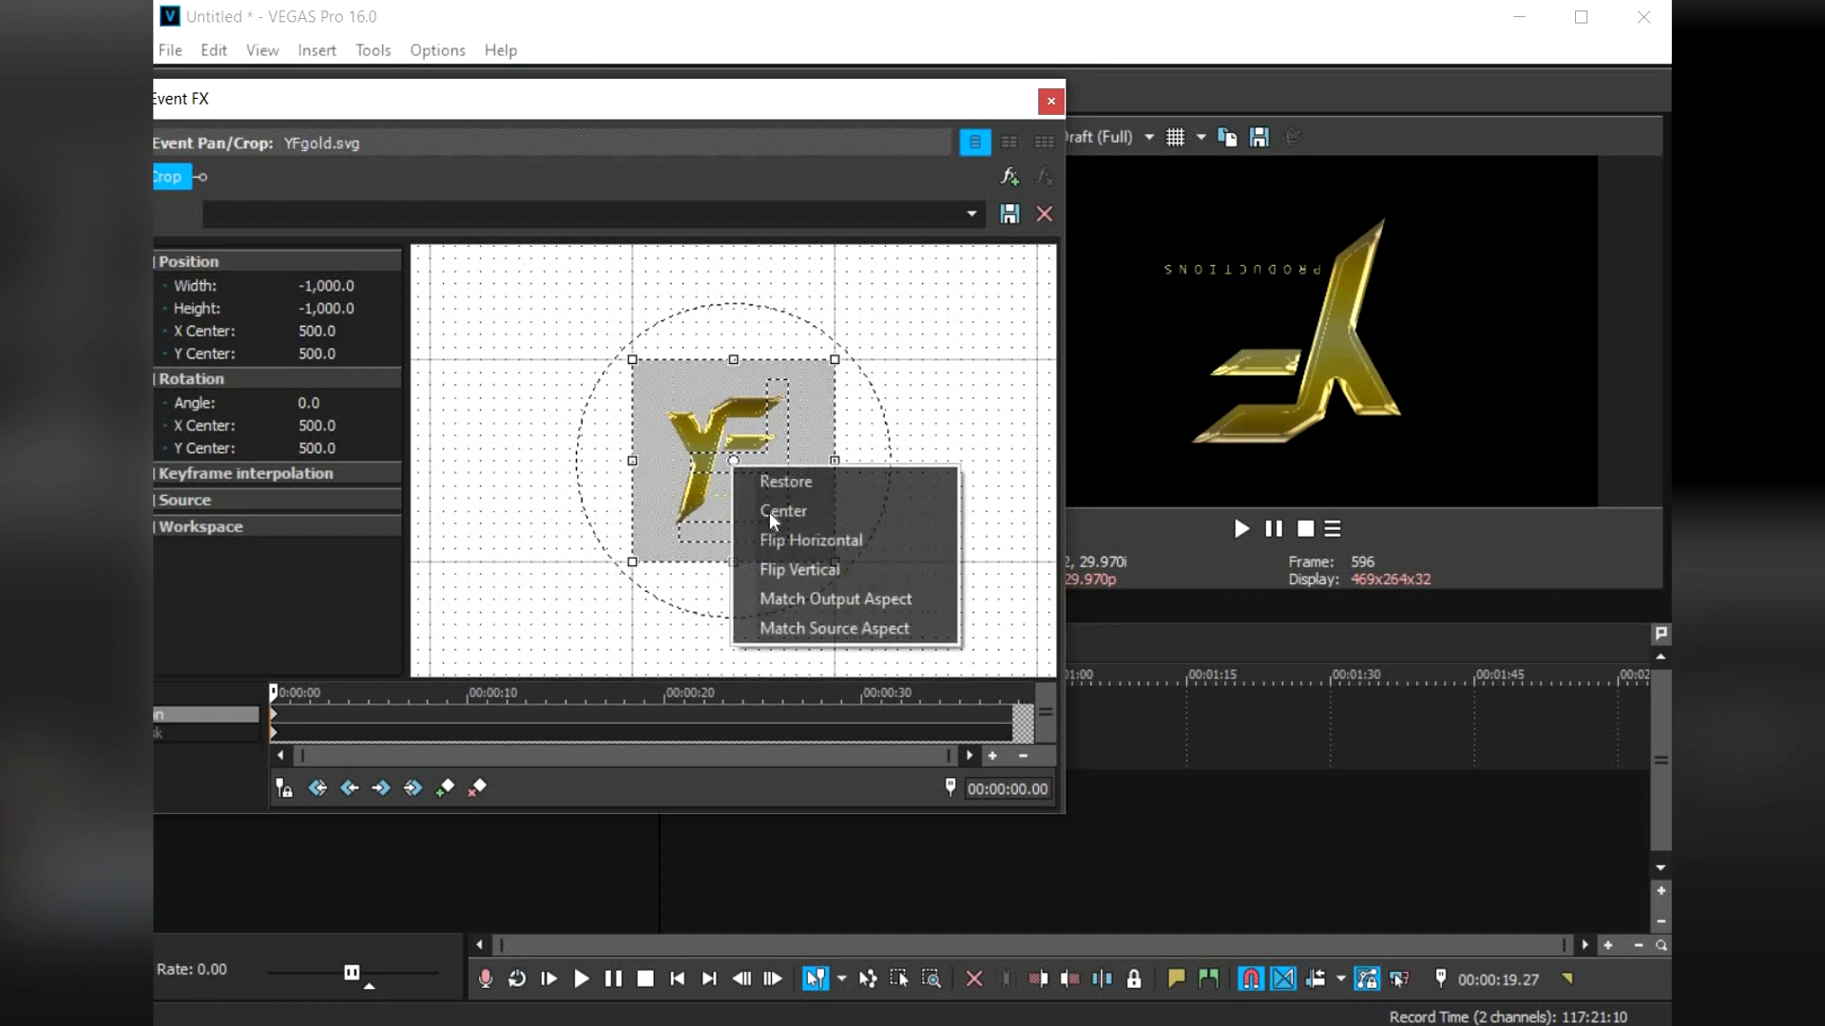
left_click(781, 480)
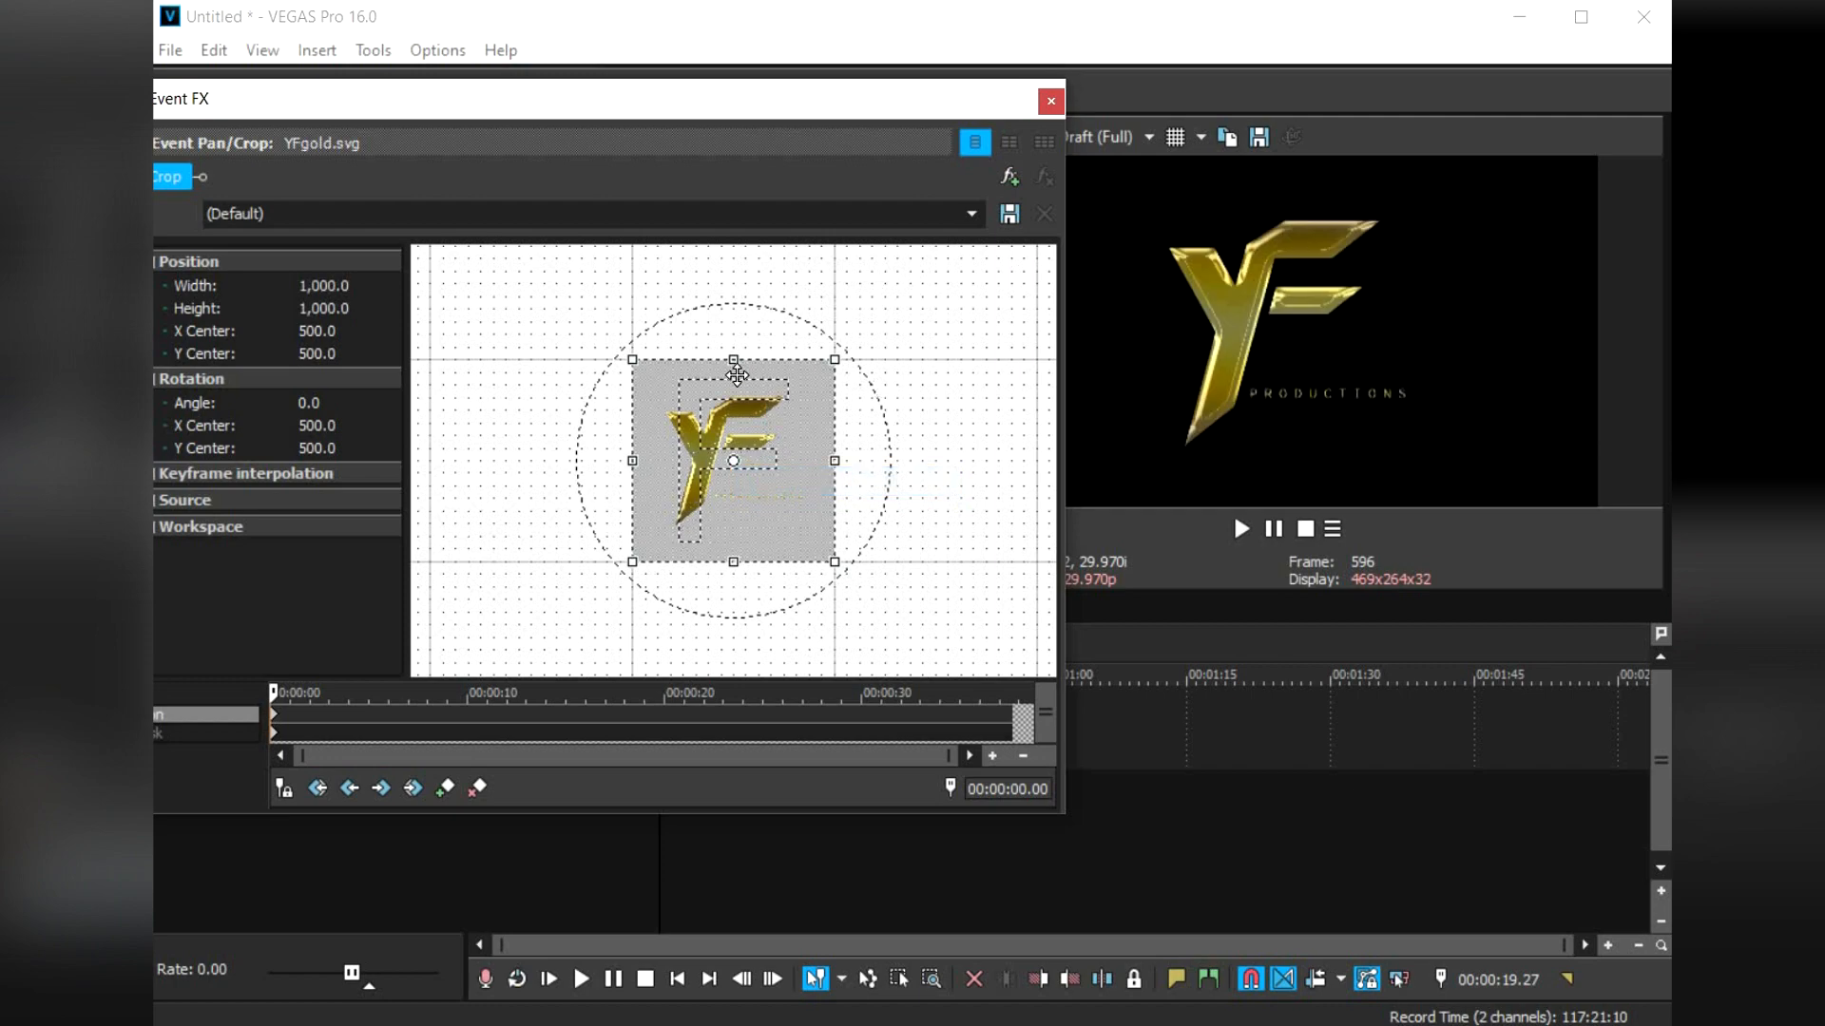
- Add a Position keyframe at about 20 seconds in the clip's Pan/Crop timeline
left_click_drag(935, 89, 986, 132)
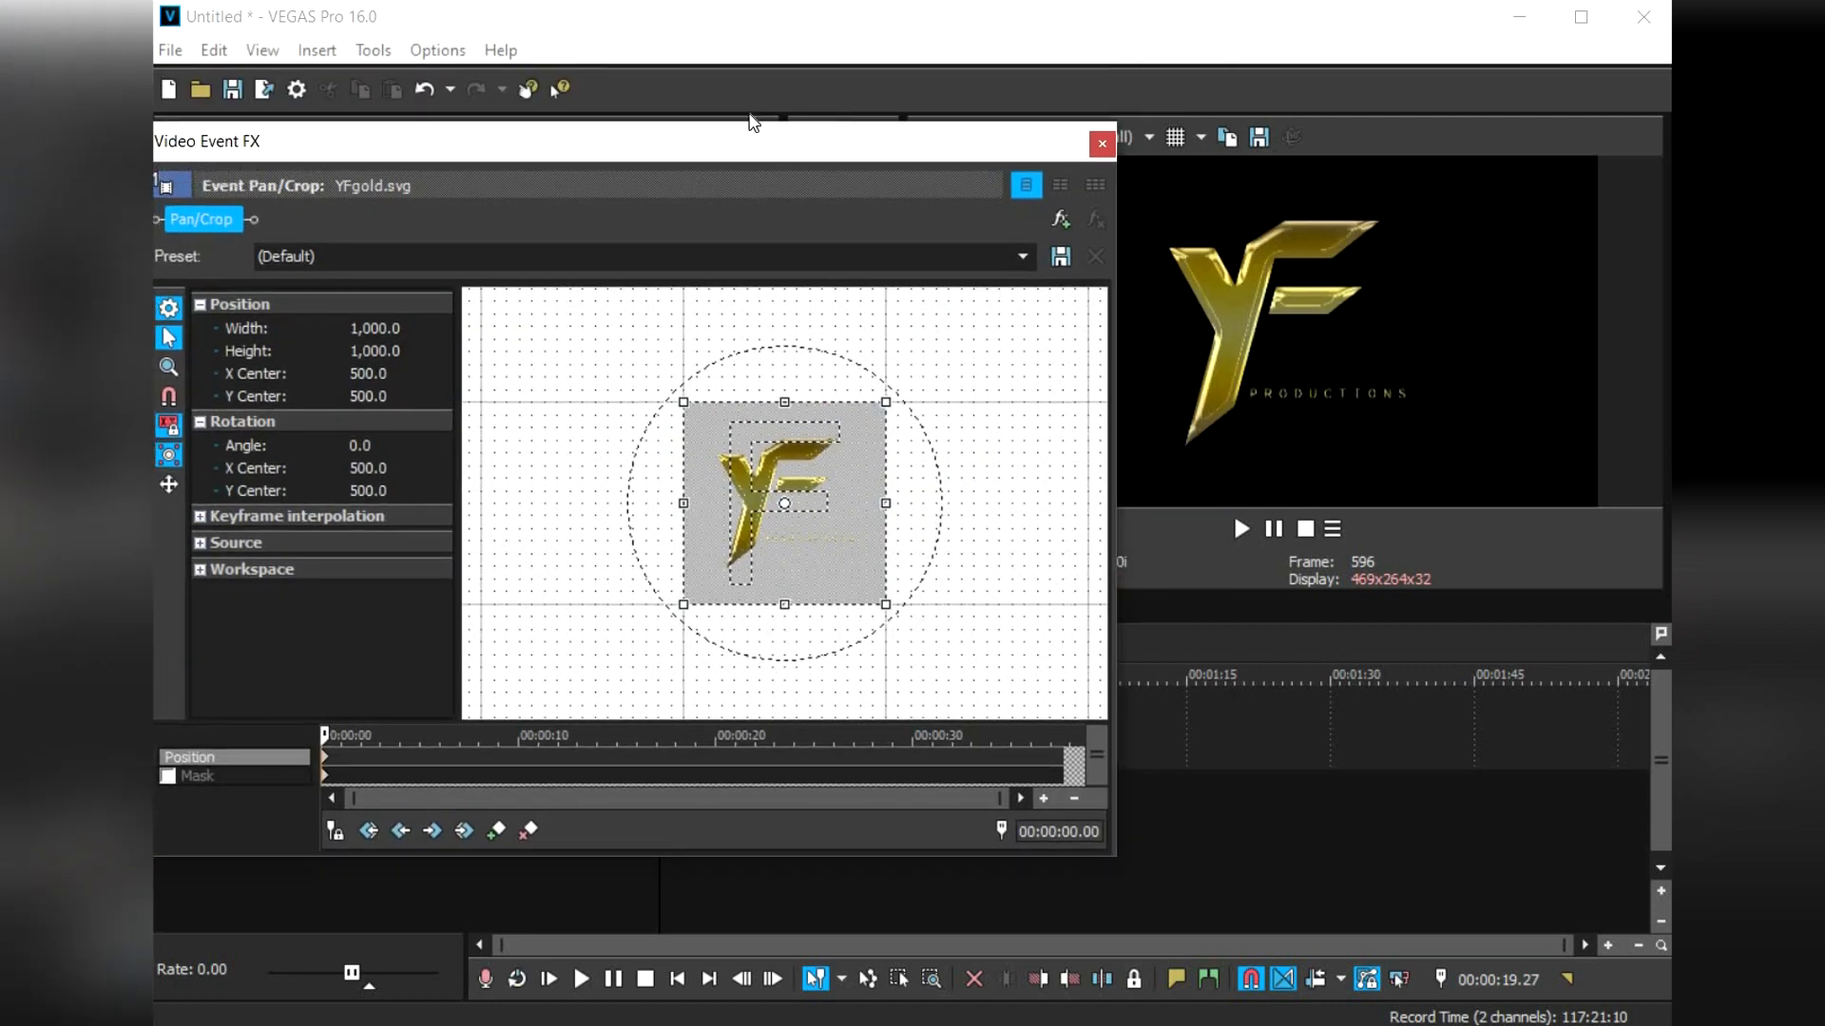
left_click_drag(750, 123, 712, 91)
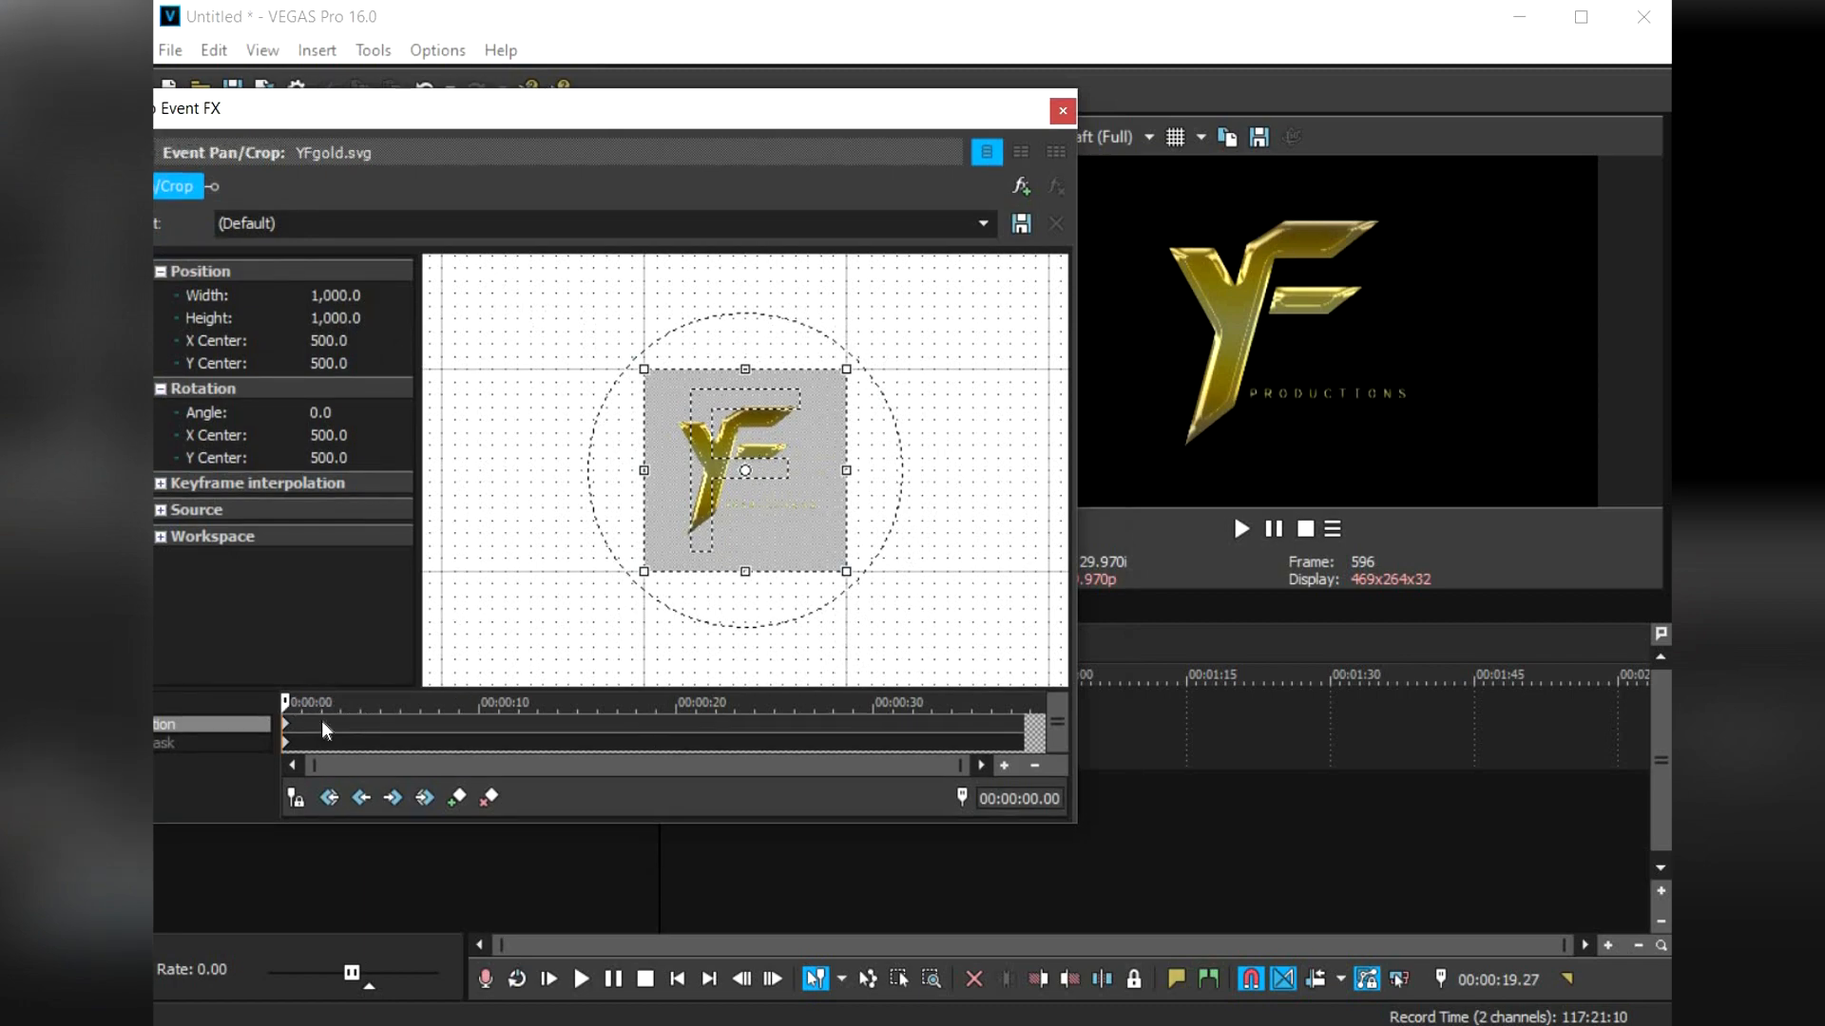
left_click_drag(389, 122, 481, 140)
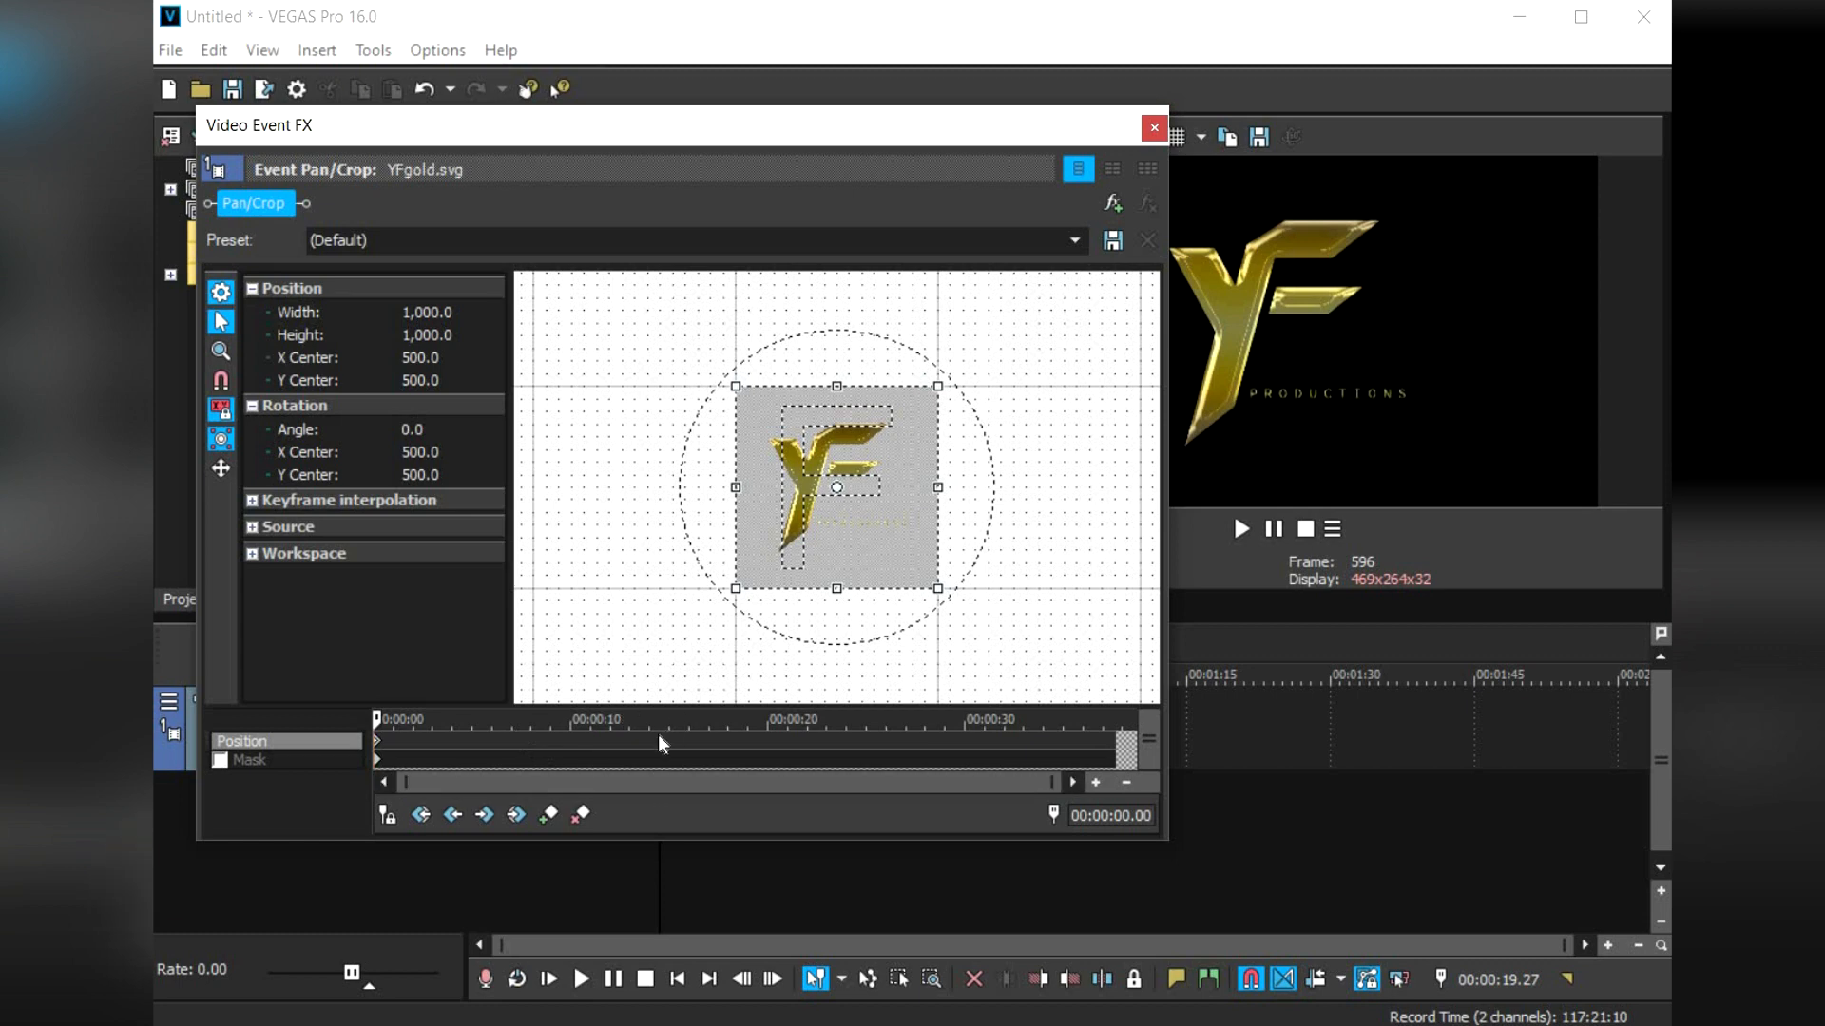
left_click(763, 748)
left_click(548, 815)
mouse_move(763, 746)
left_mouse_down()
mouse_move(896, 752)
mouse_move(780, 772)
mouse_move(761, 741)
mouse_move(834, 733)
mouse_move(570, 754)
mouse_move(770, 760)
left_mouse_up()
left_click(380, 752)
- Delete the Position keyframe at about 20 seconds and go back to the first keyframe at 00:00:00.00
right_click(766, 738)
left_click(827, 757)
right_click(764, 737)
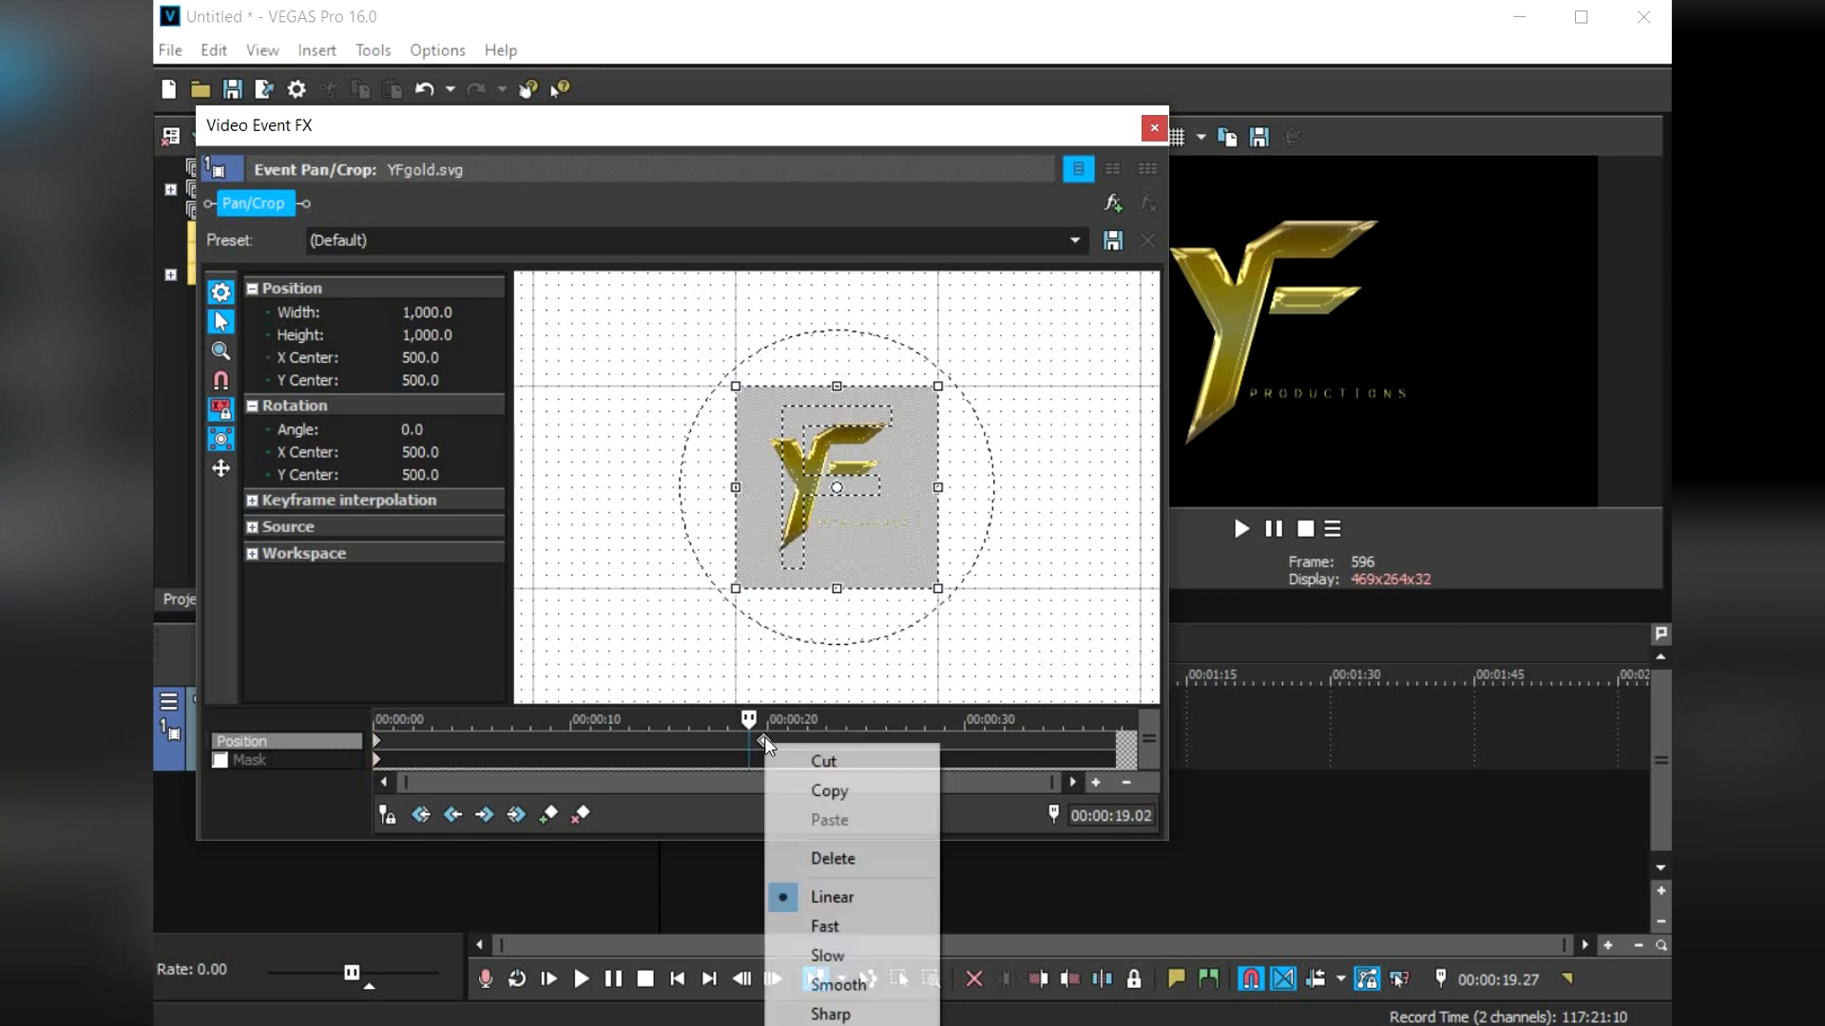
left_click(827, 860)
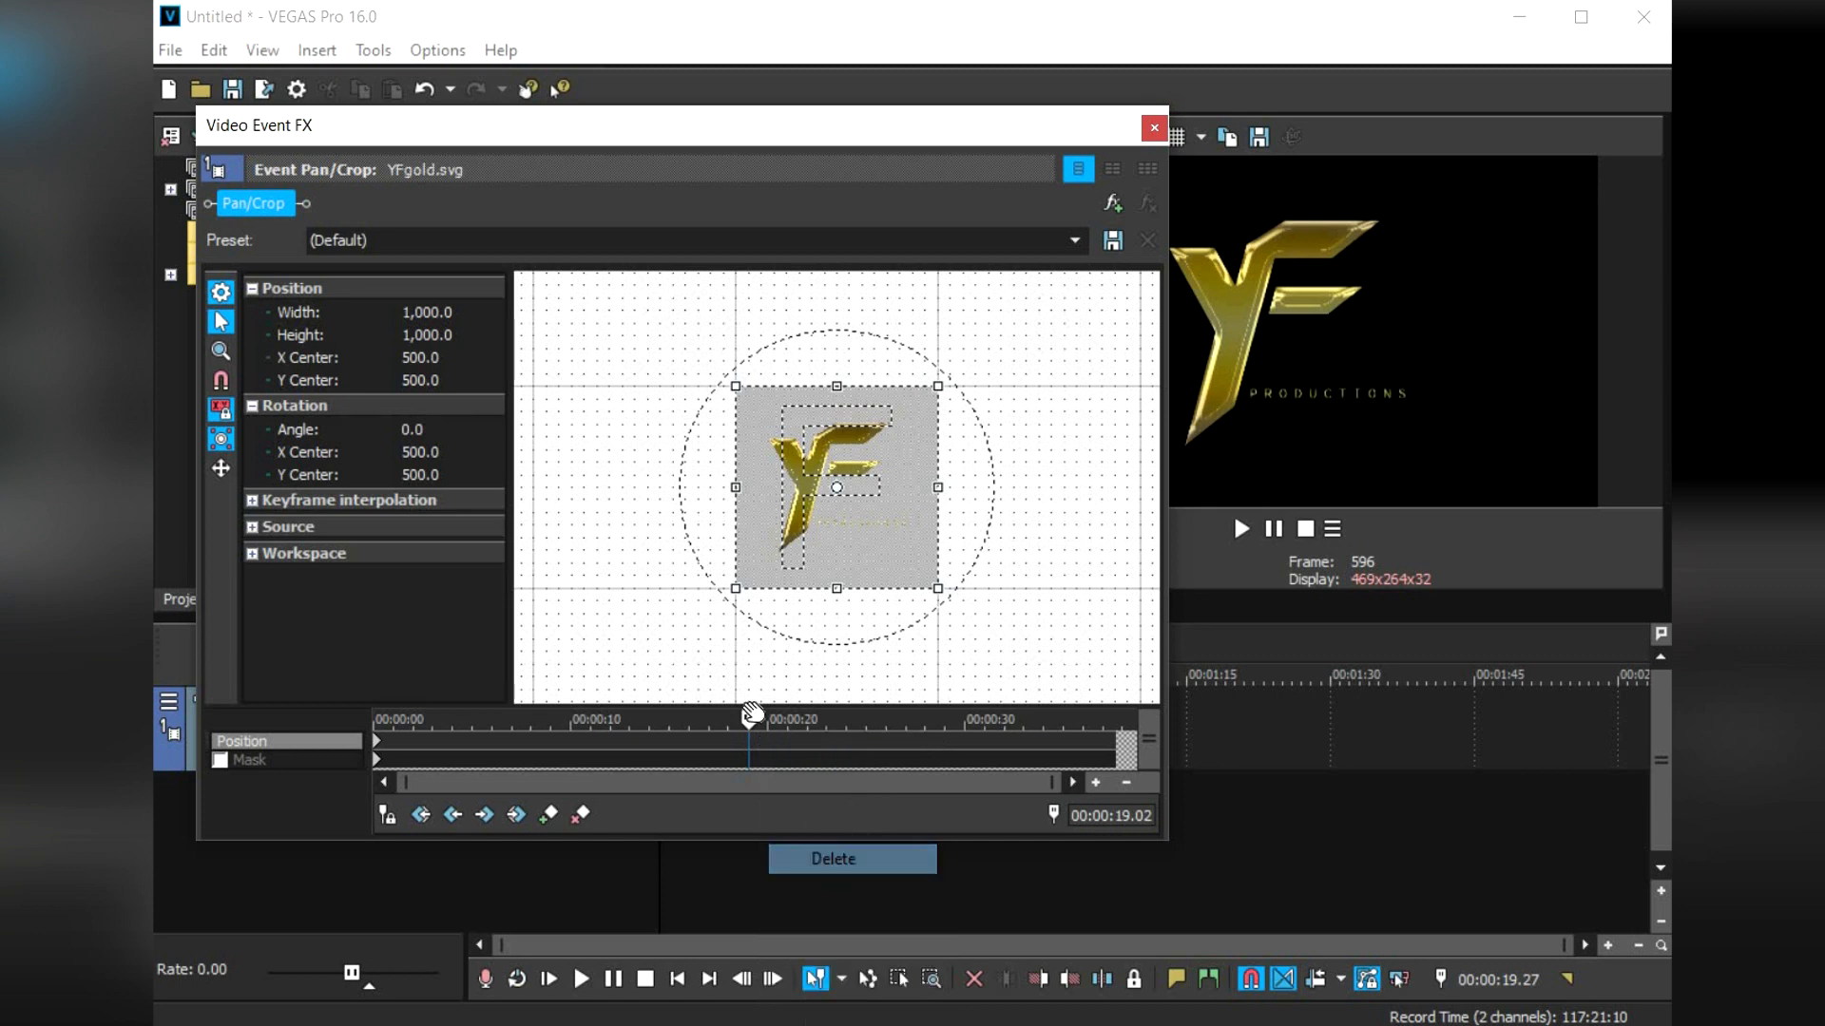
left_click(379, 752)
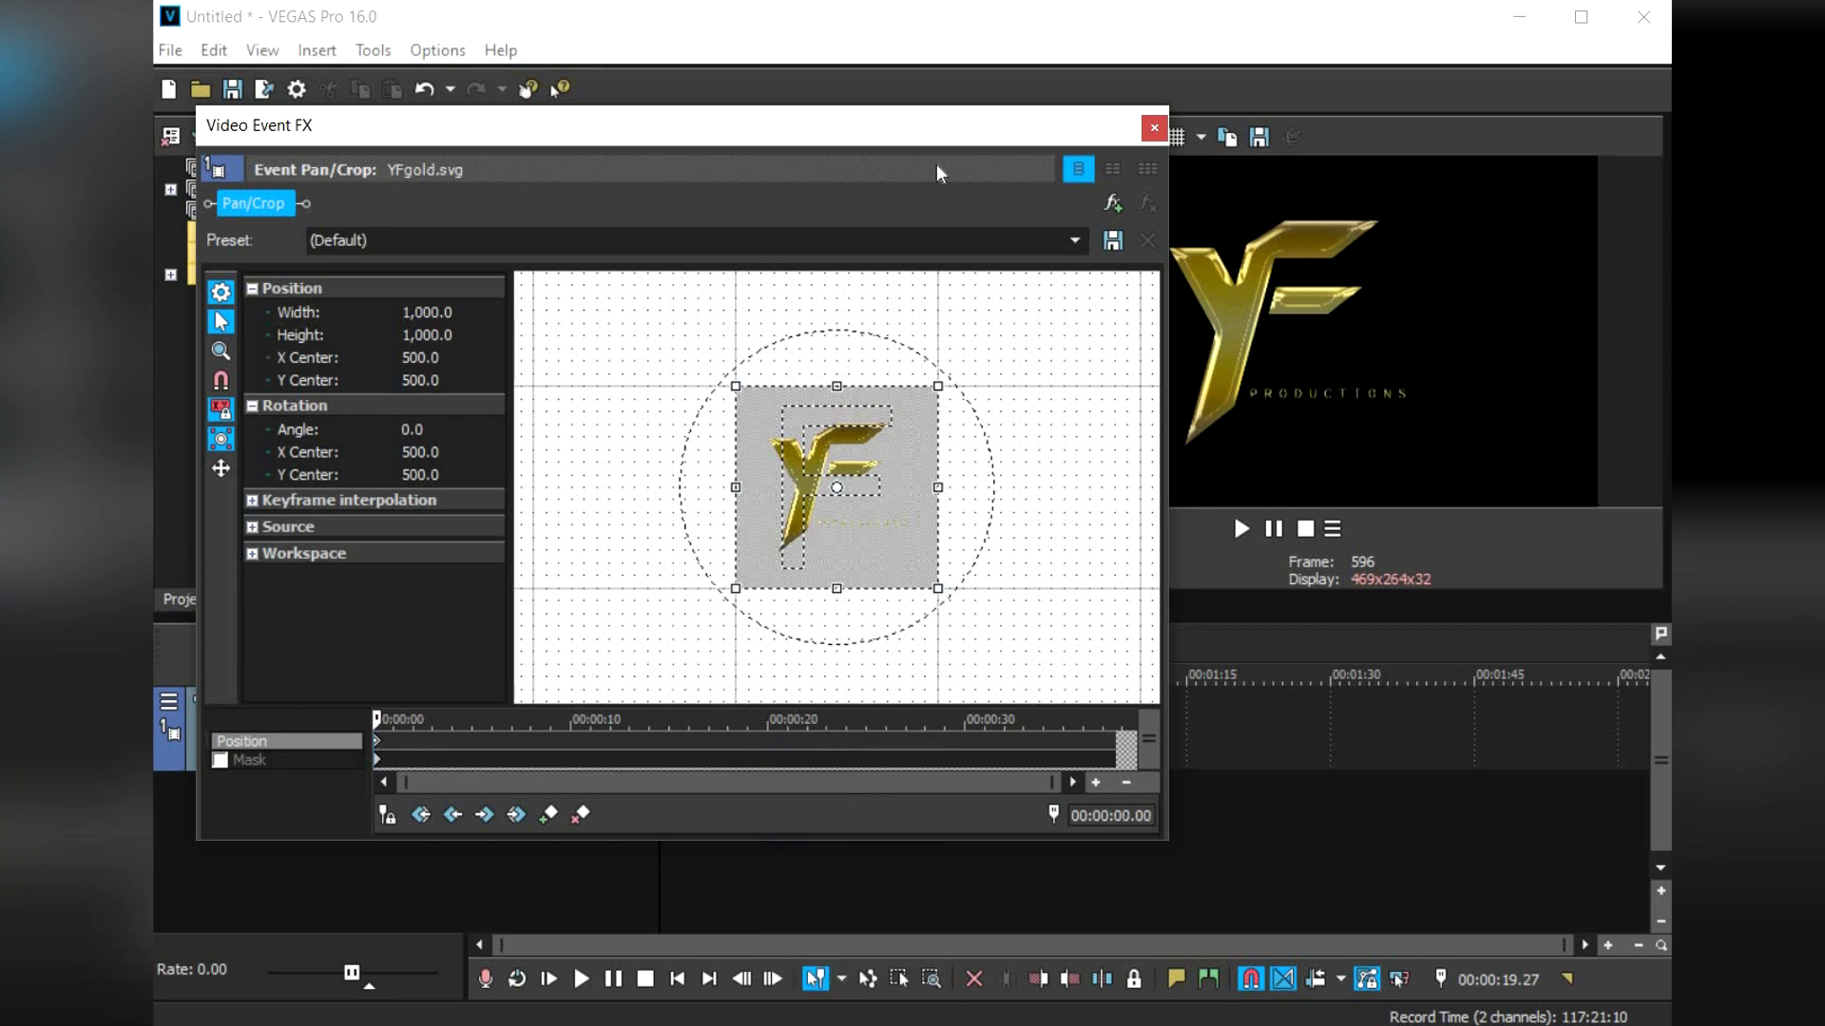
- Shrink the Video Event FX window and enlarge the crop frame to about 1,626 by 1,626 at the first keyframe
left_click_drag(1005, 212, 989, 230)
scroll(722, 608, "down", 3)
left_click_drag(693, 605, 627, 656)
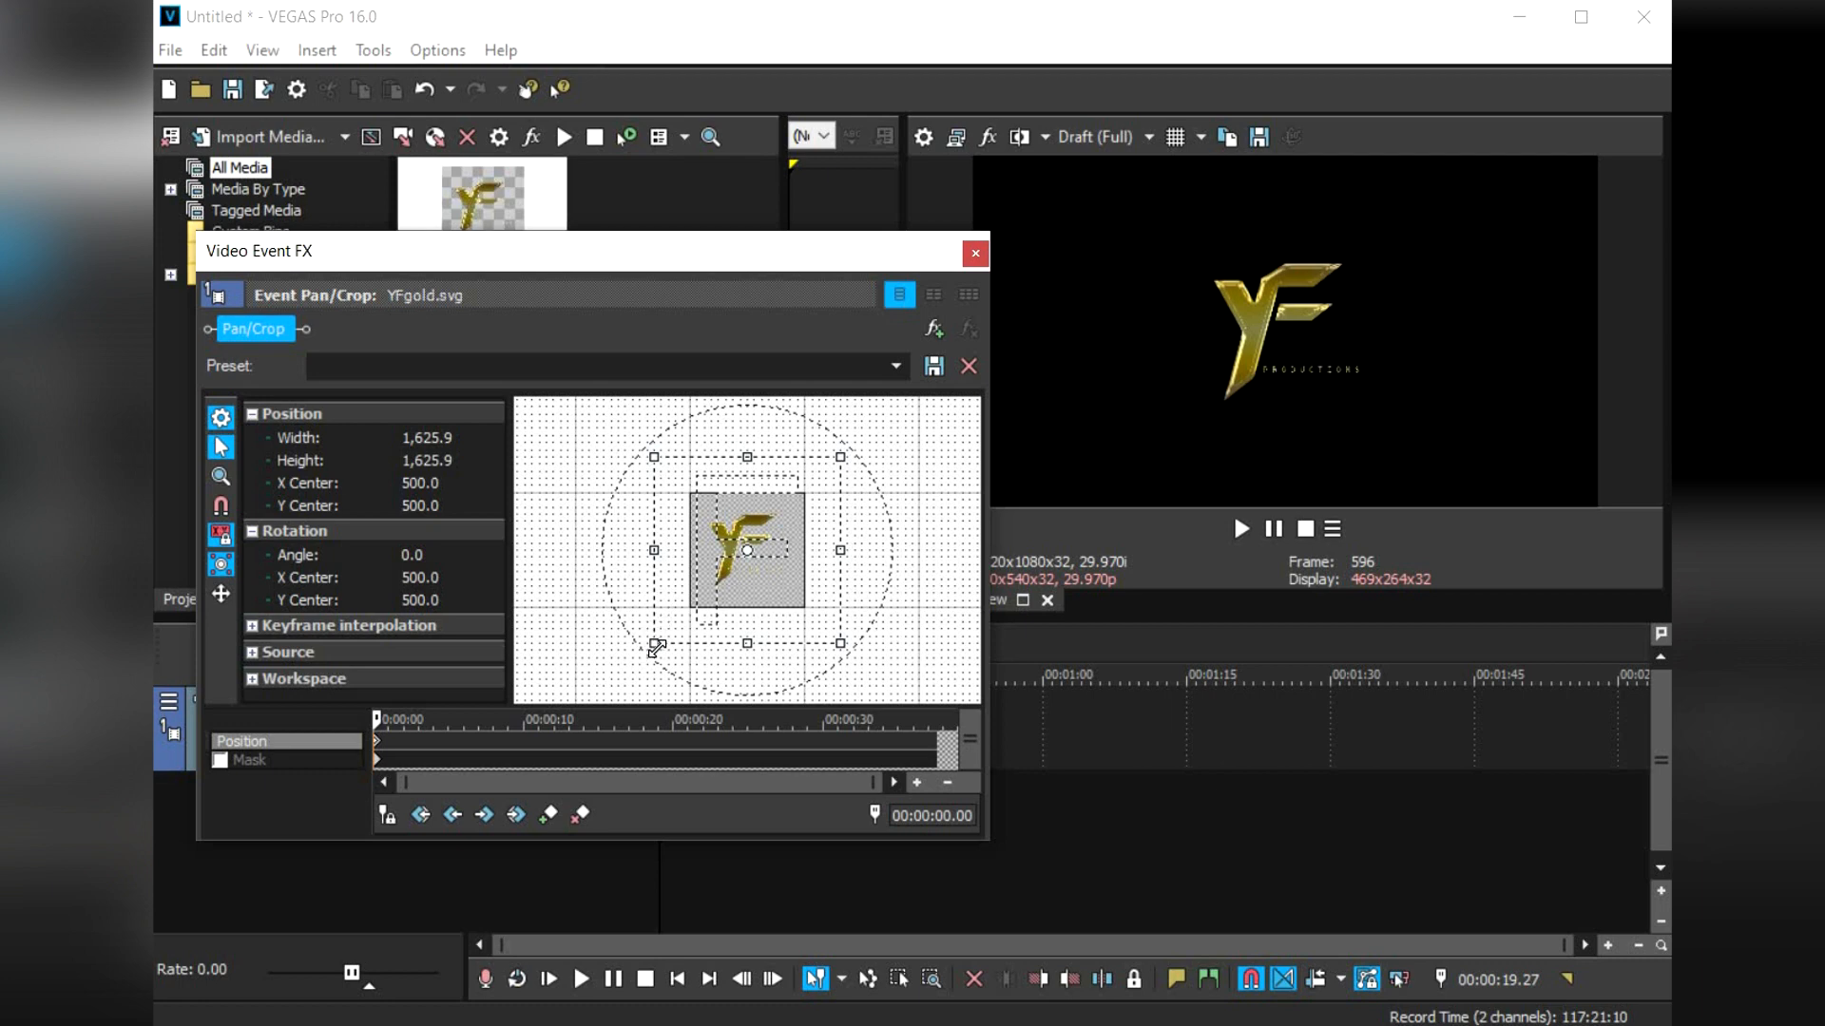
- Restore the first keyframe's crop frame to its default size of 1,000 by 1,000
left_click_drag(659, 645, 701, 596)
right_click(731, 567)
left_click(779, 591)
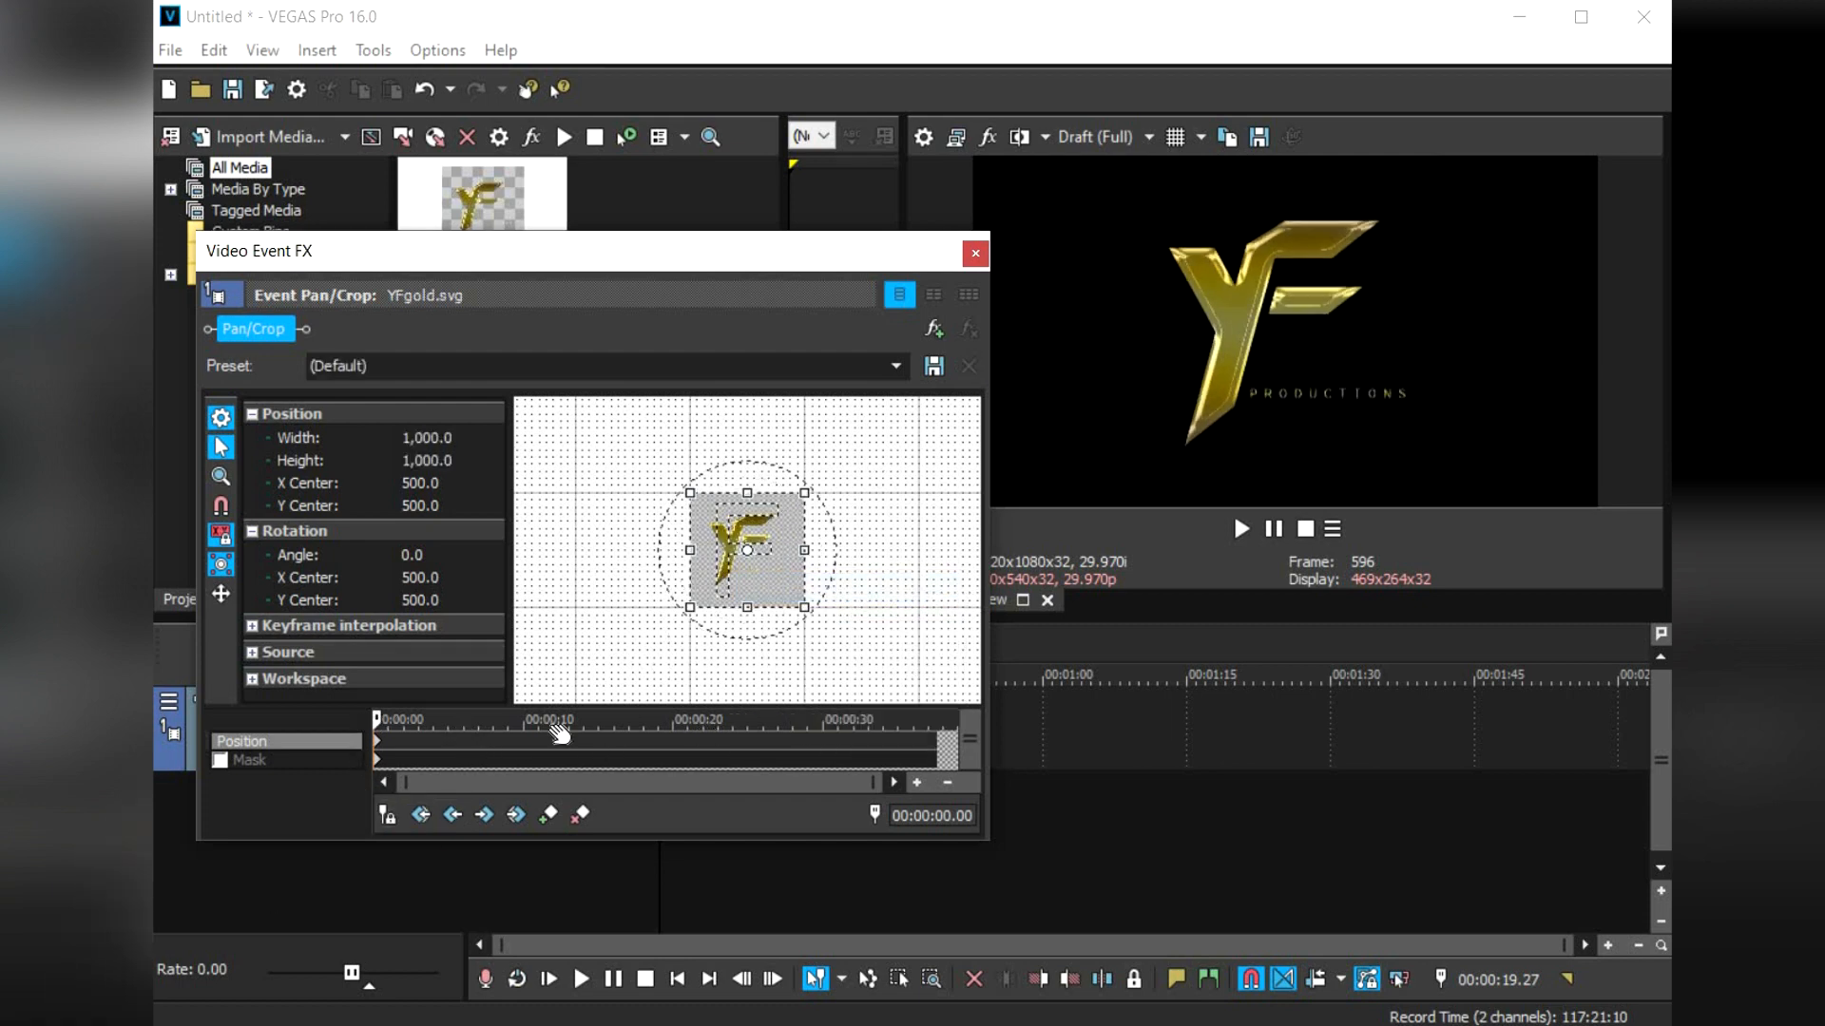
- Add a Position keyframe at 00:00:06.25 and enlarge its crop frame to about 3,372 by 3,372 so the logo shrinks
left_click(476, 741)
left_click(550, 814)
scroll(838, 555, "down", 1)
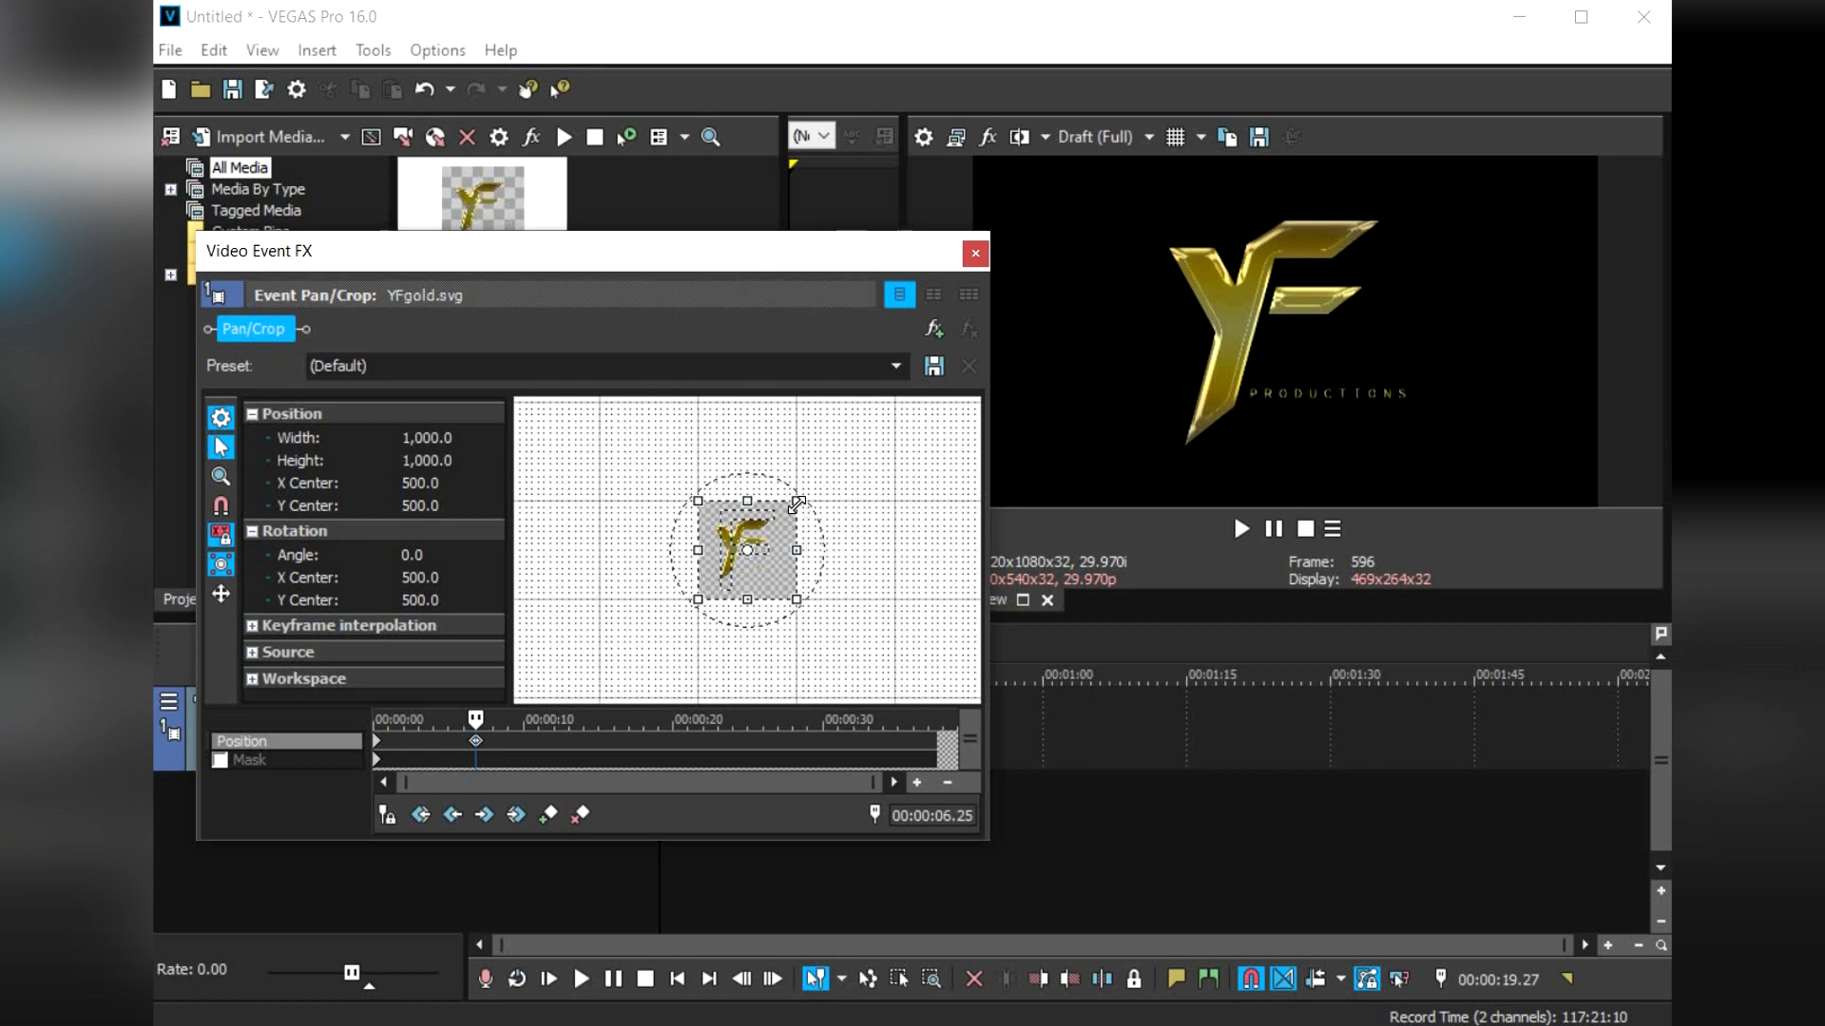
left_click_drag(797, 500, 880, 427)
scroll(801, 501, "down", 2)
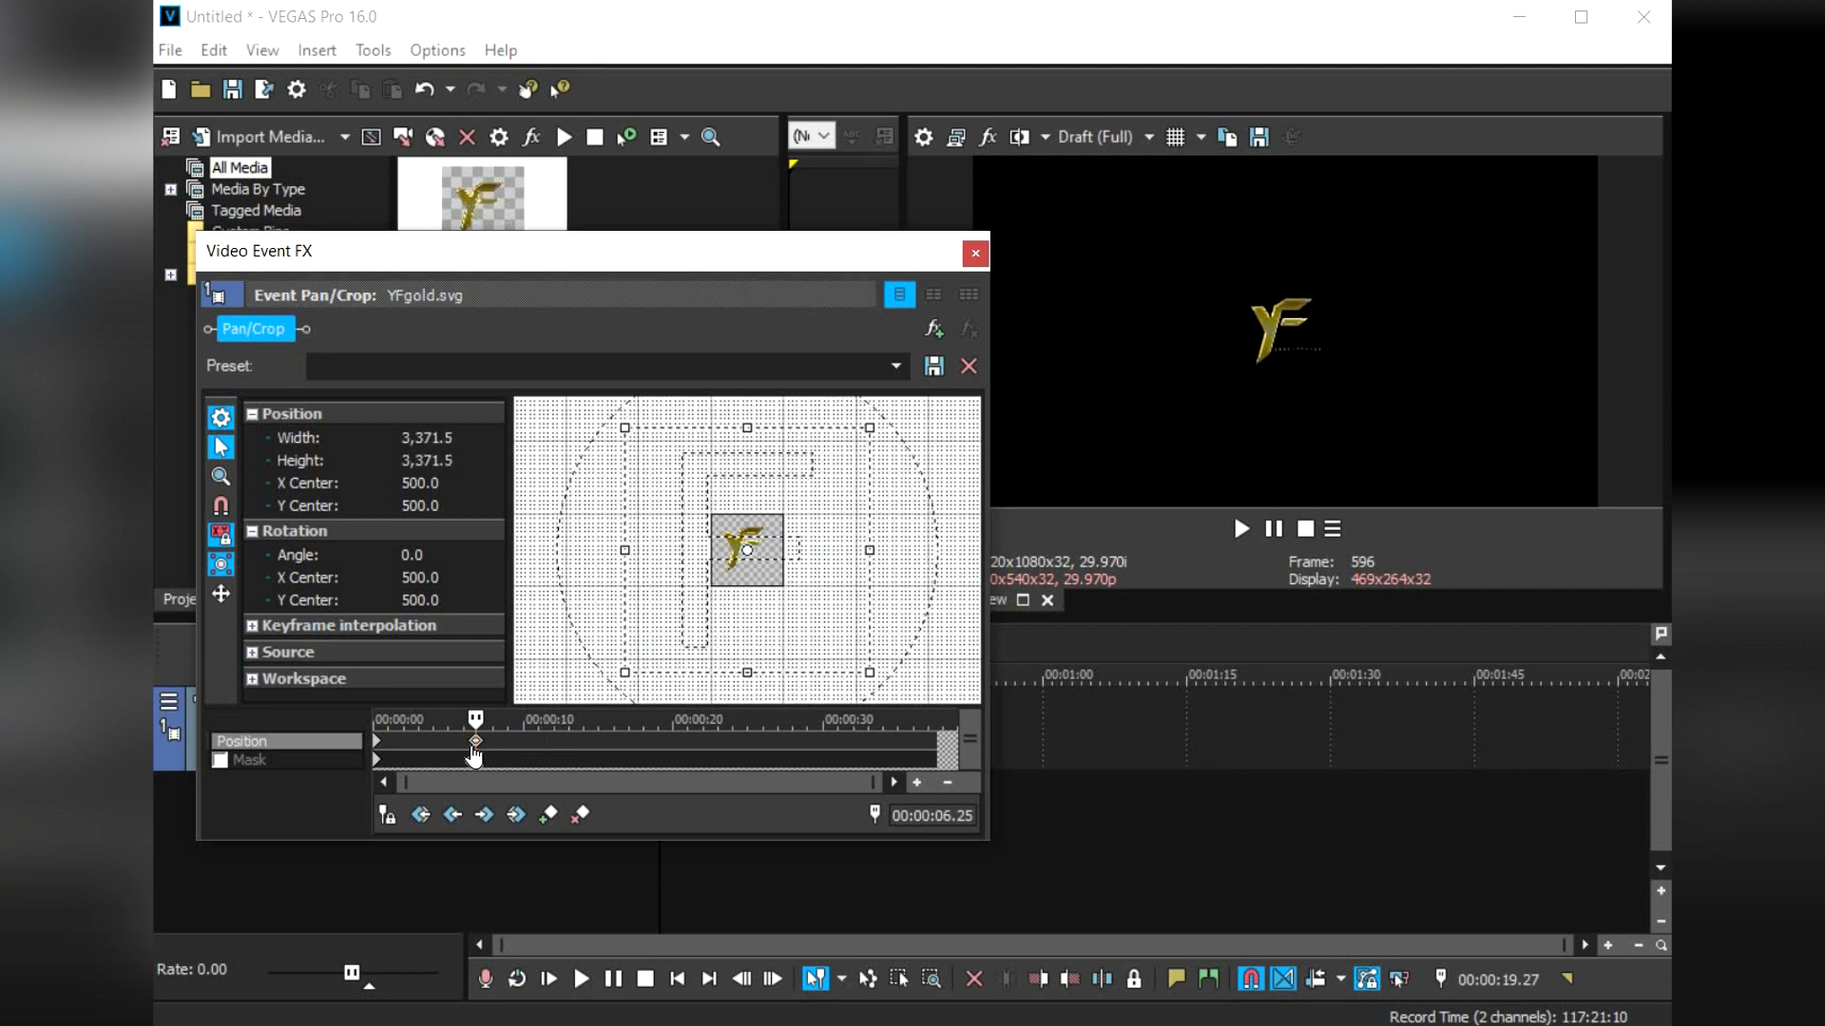
- Compare the crop frame at the first keyframe with the one at 00:00:06.25
left_click(378, 755)
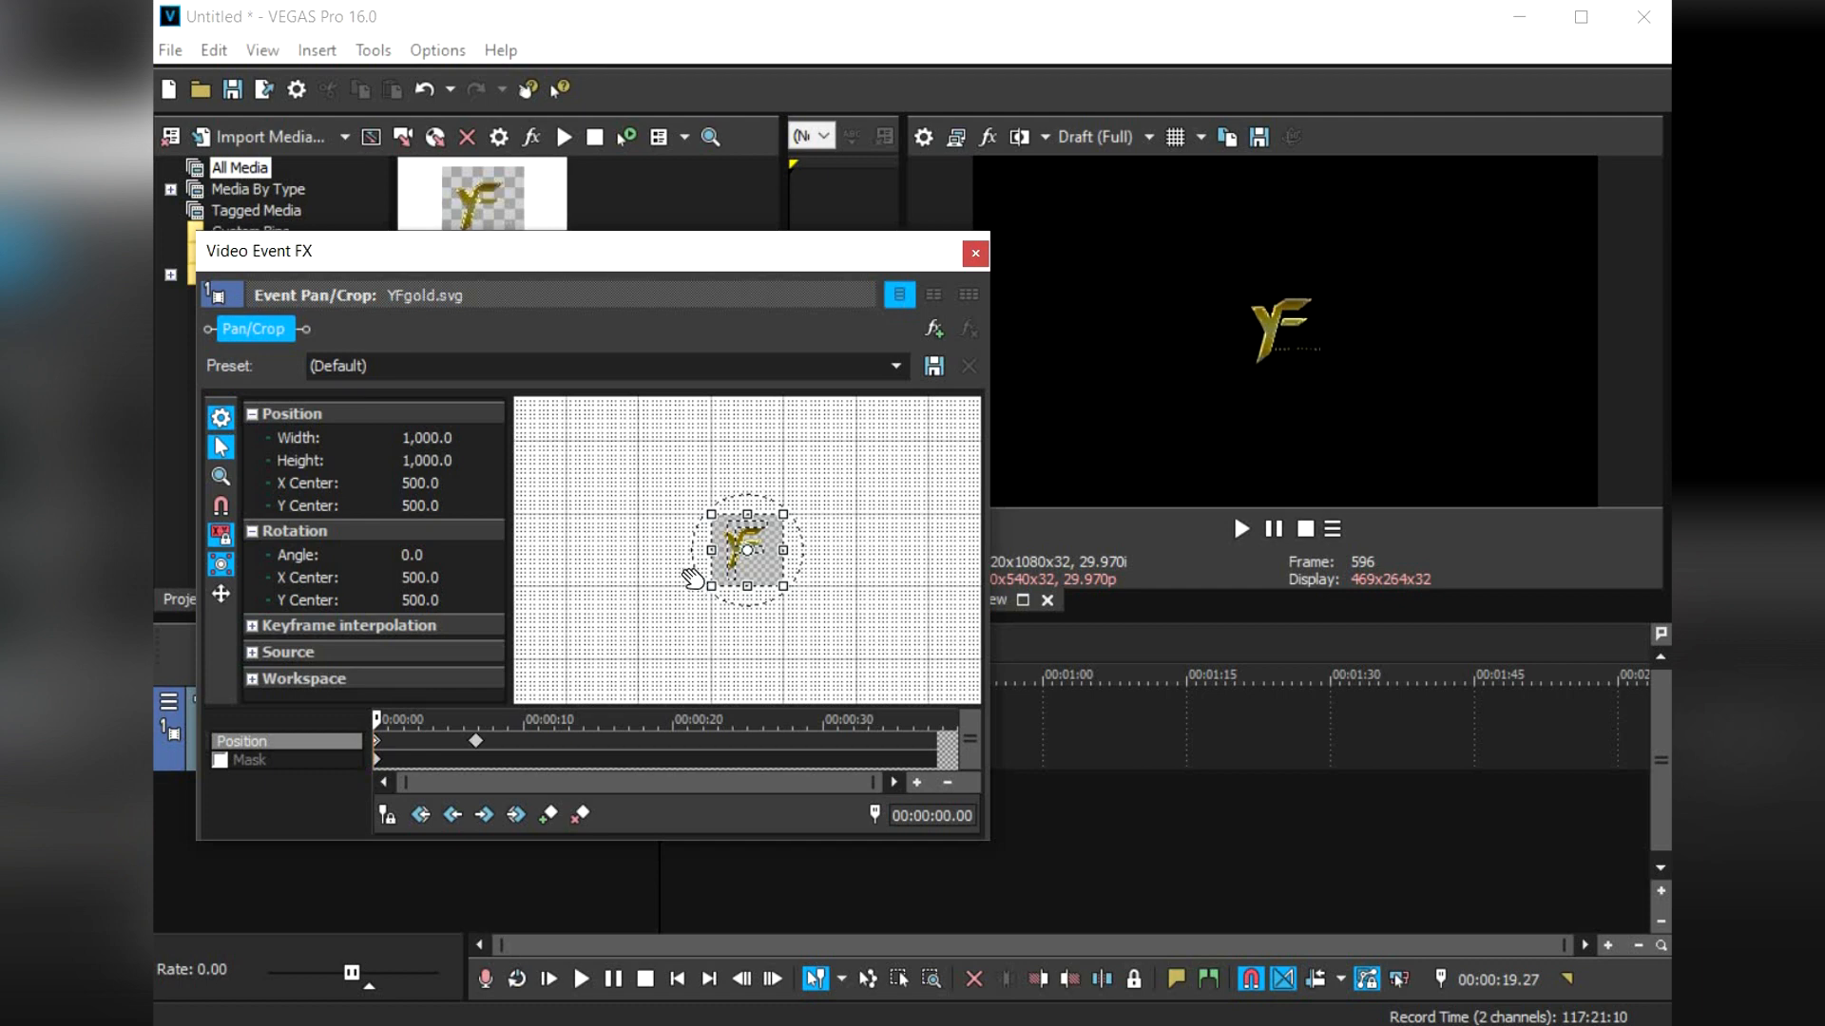
scroll(696, 560, "up", 5)
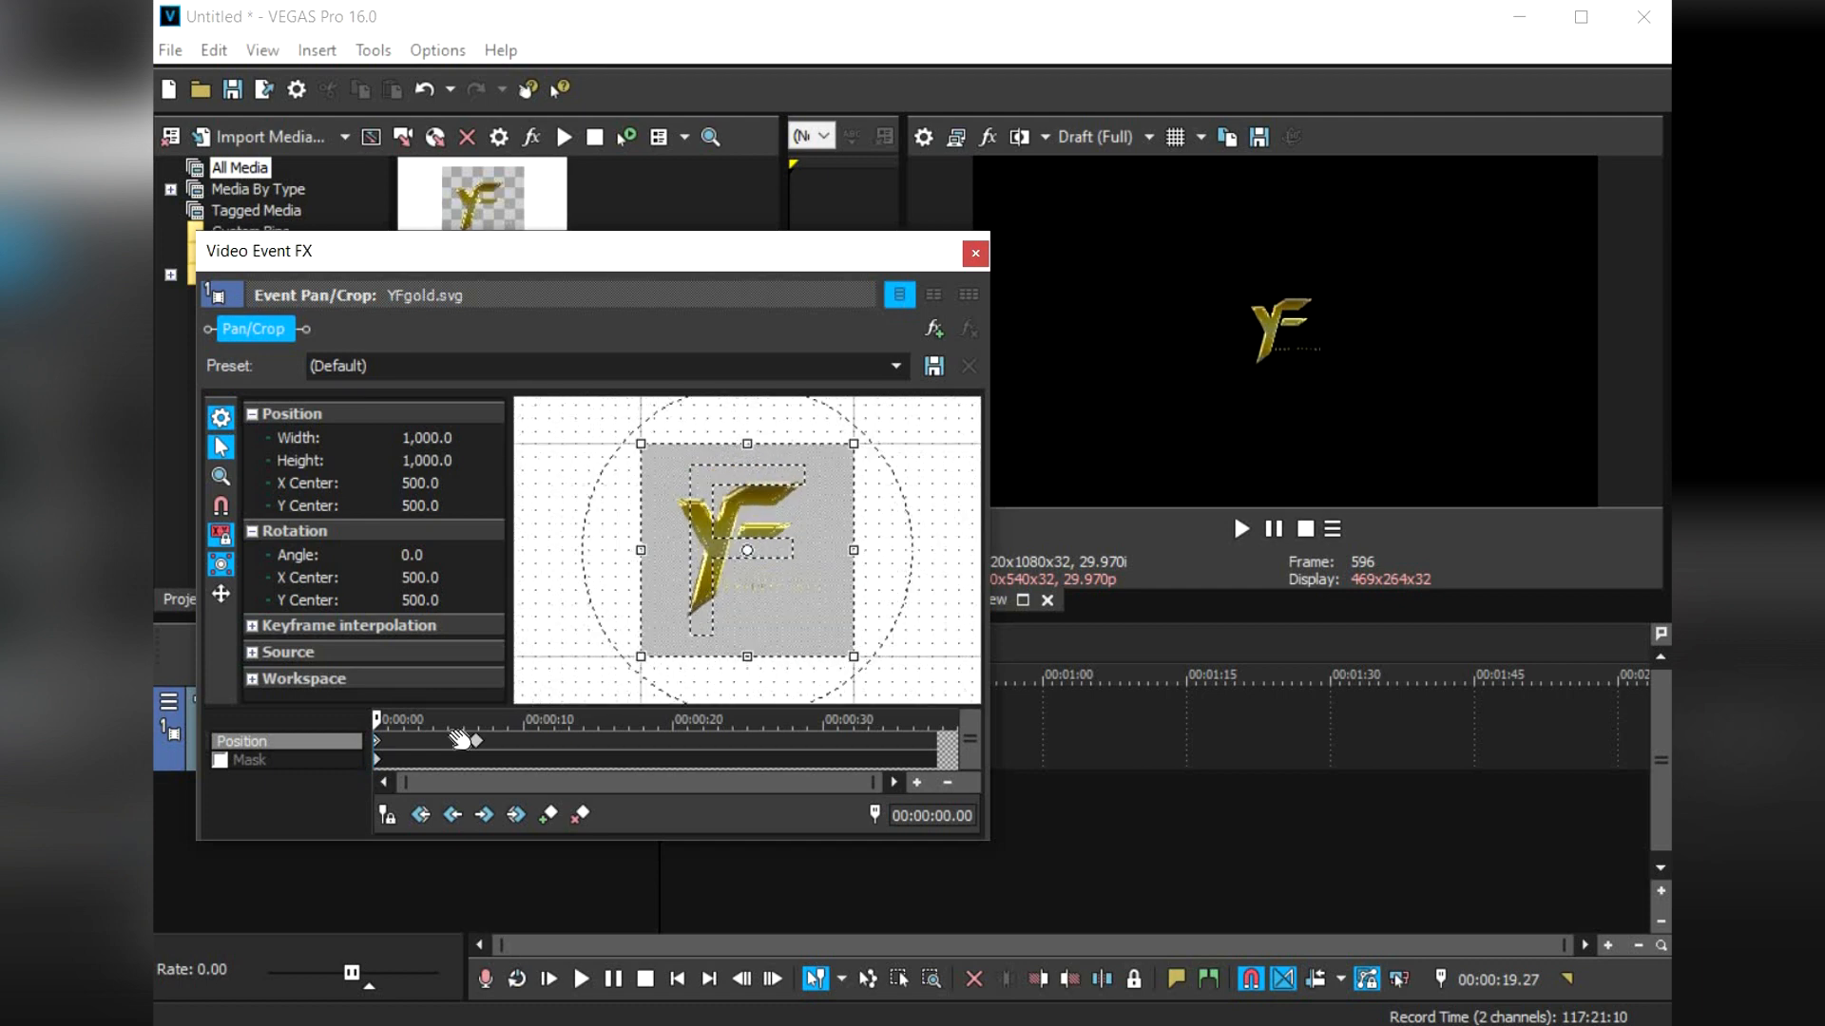
left_click(477, 743)
scroll(749, 566, "down", 1)
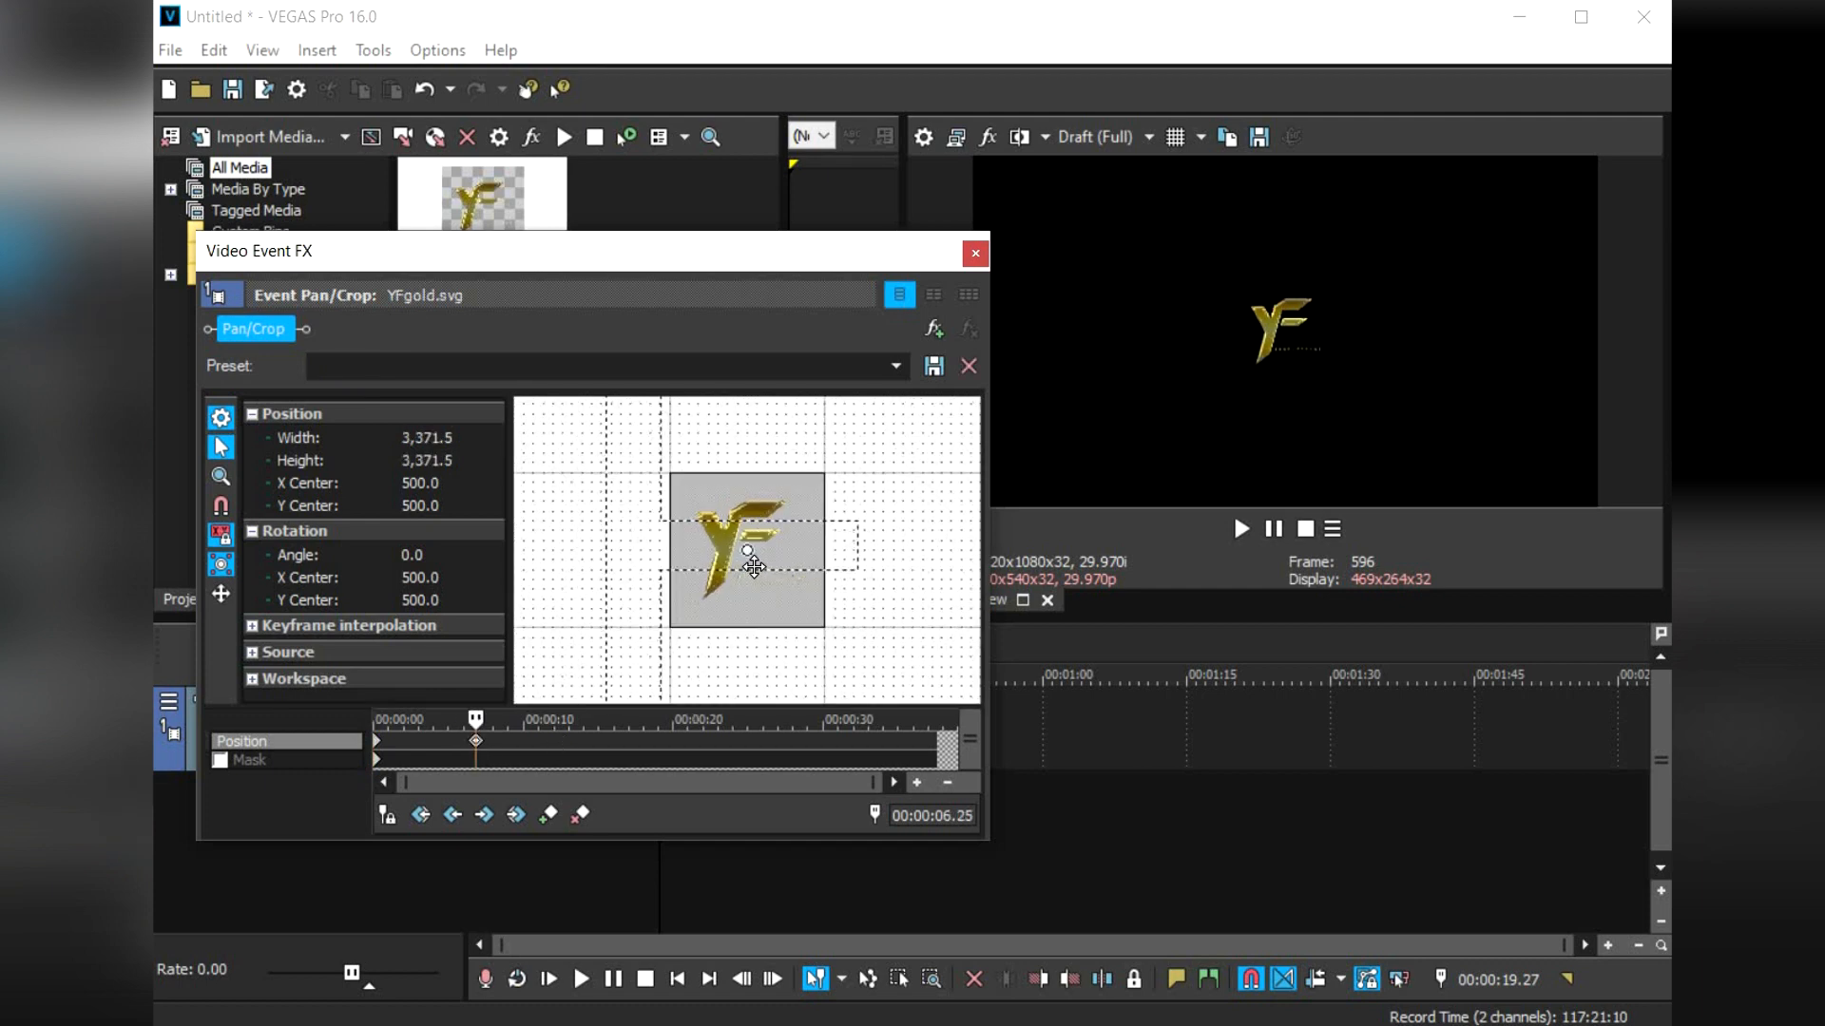
- Close the Pan/Crop settings and return the playhead to the start of the project
left_click(975, 253)
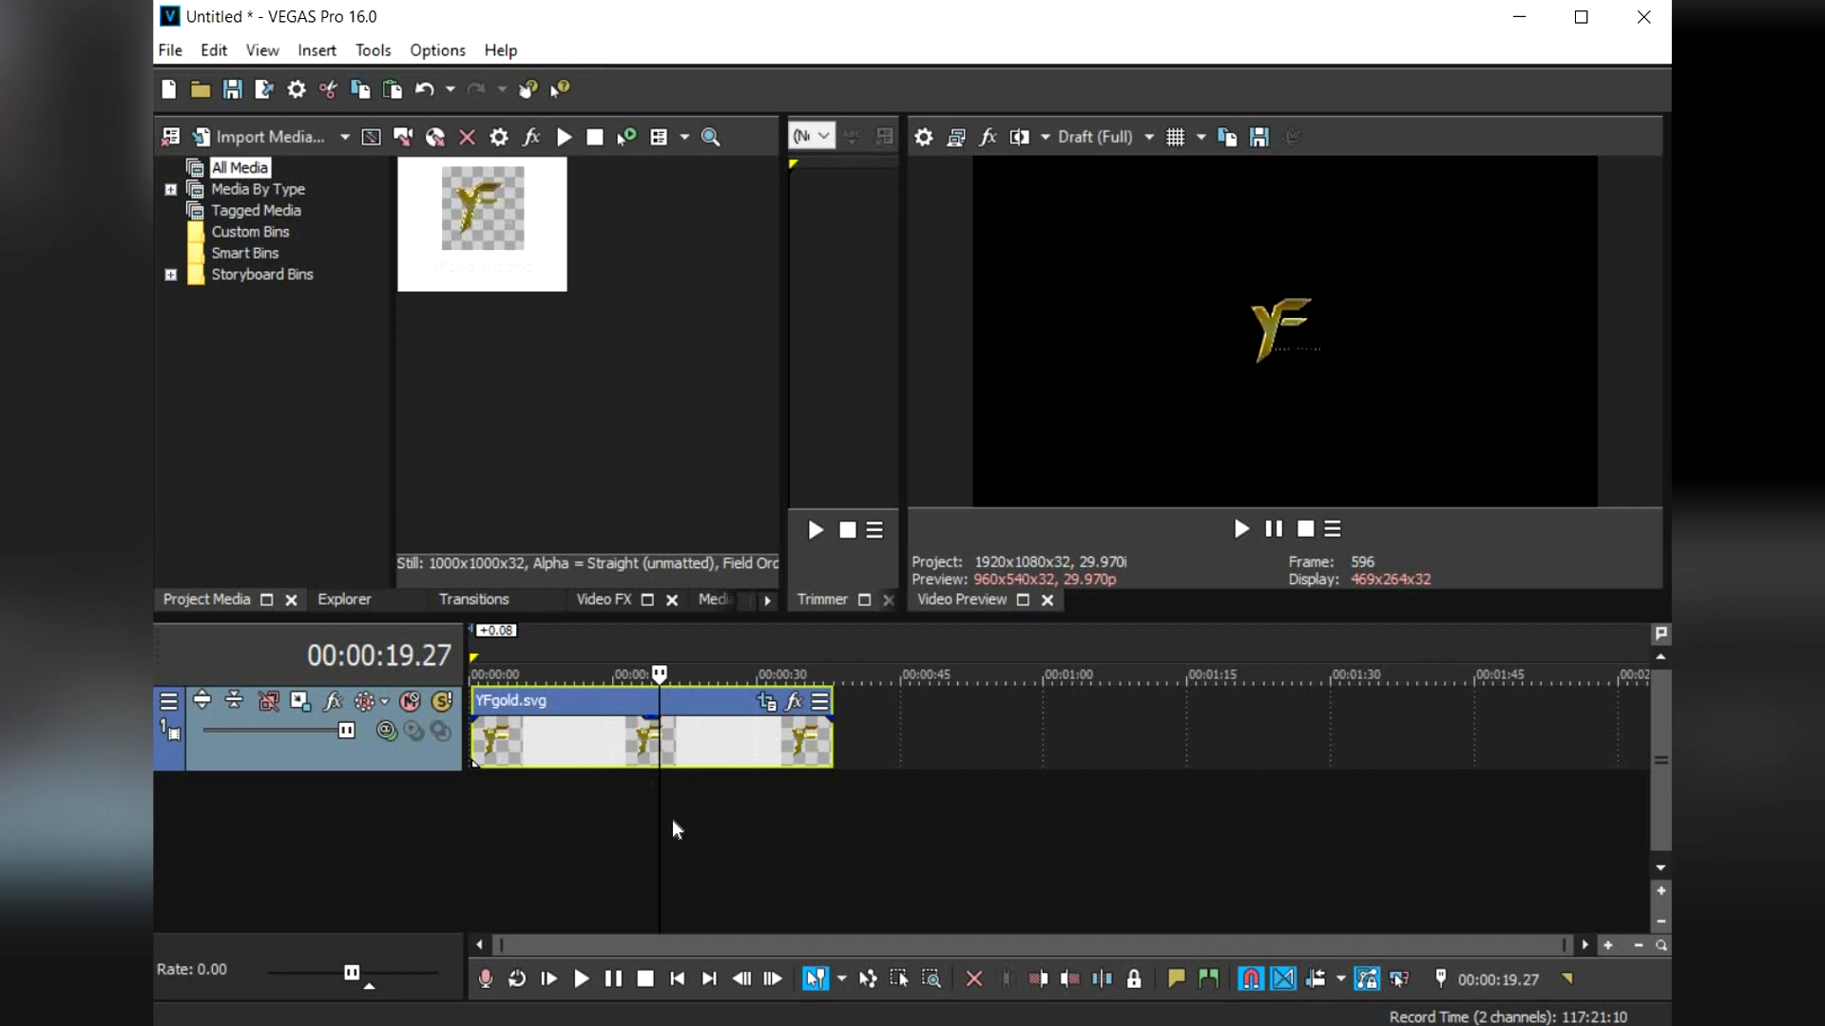
left_click(671, 984)
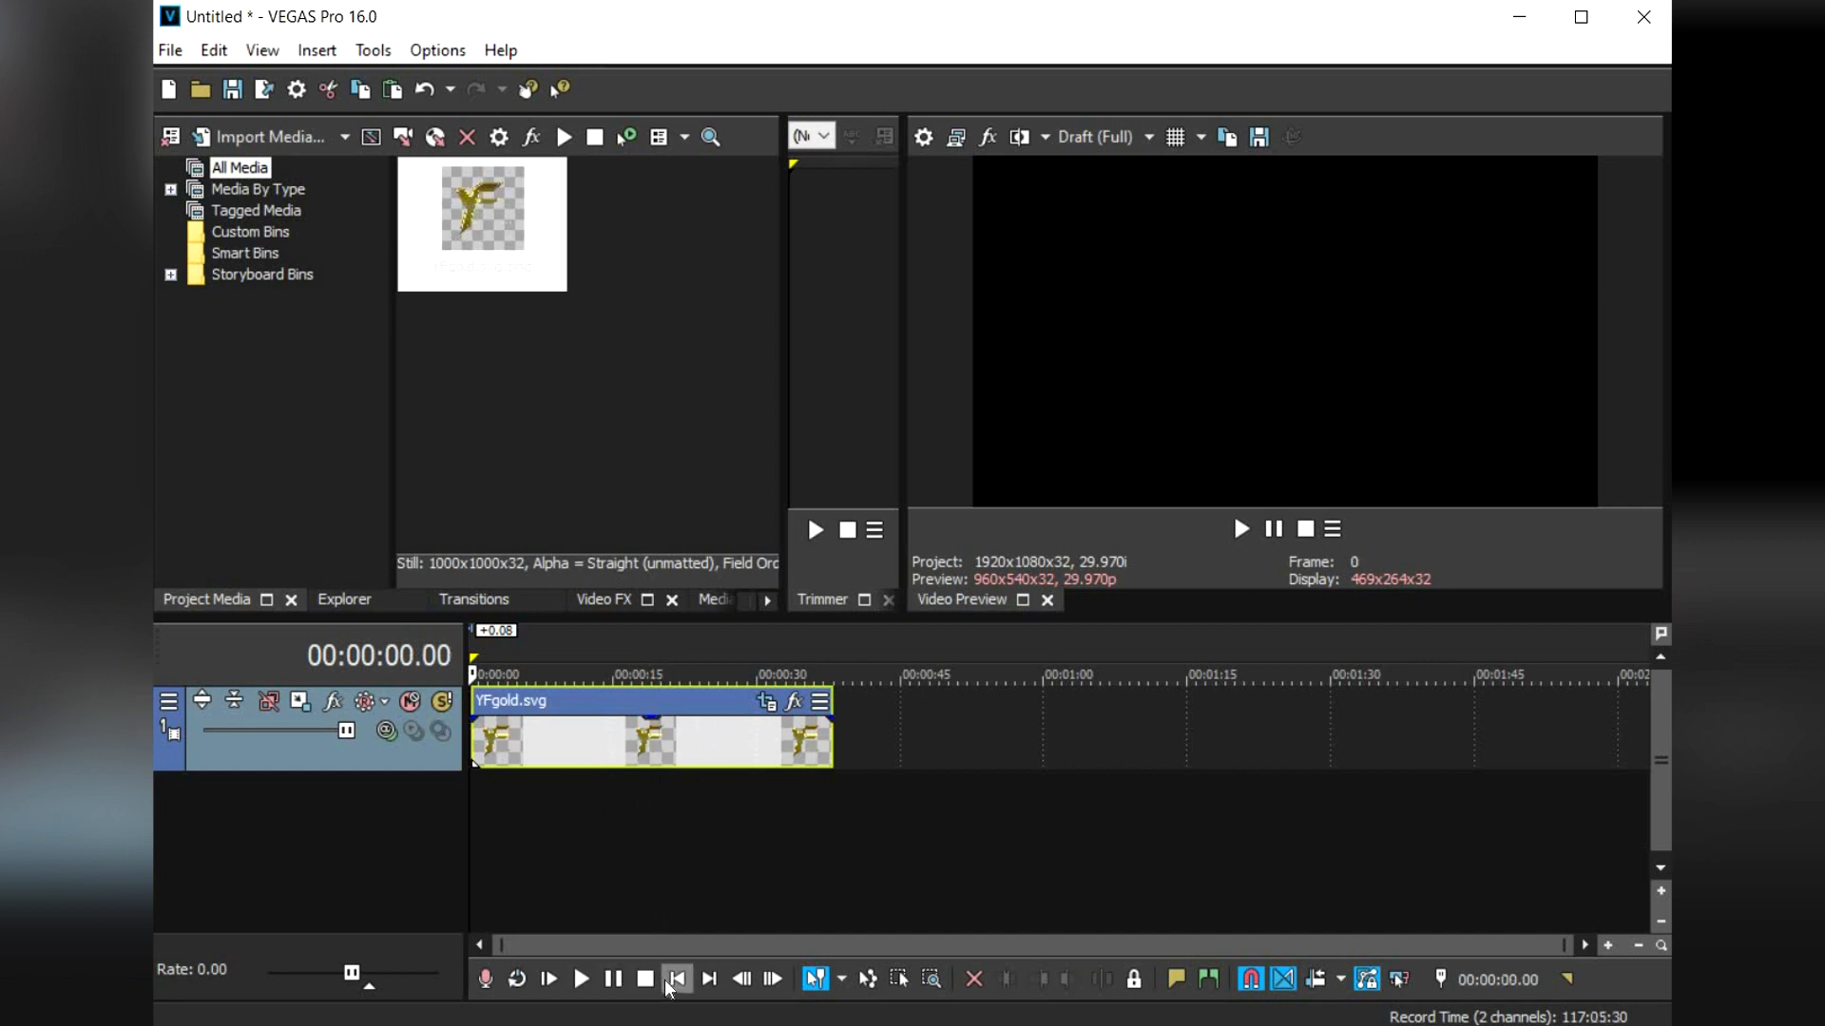
- Align the YFgold.svg event with the start of the timeline and play back the shrink animation
left_click_drag(460, 716, 457, 718)
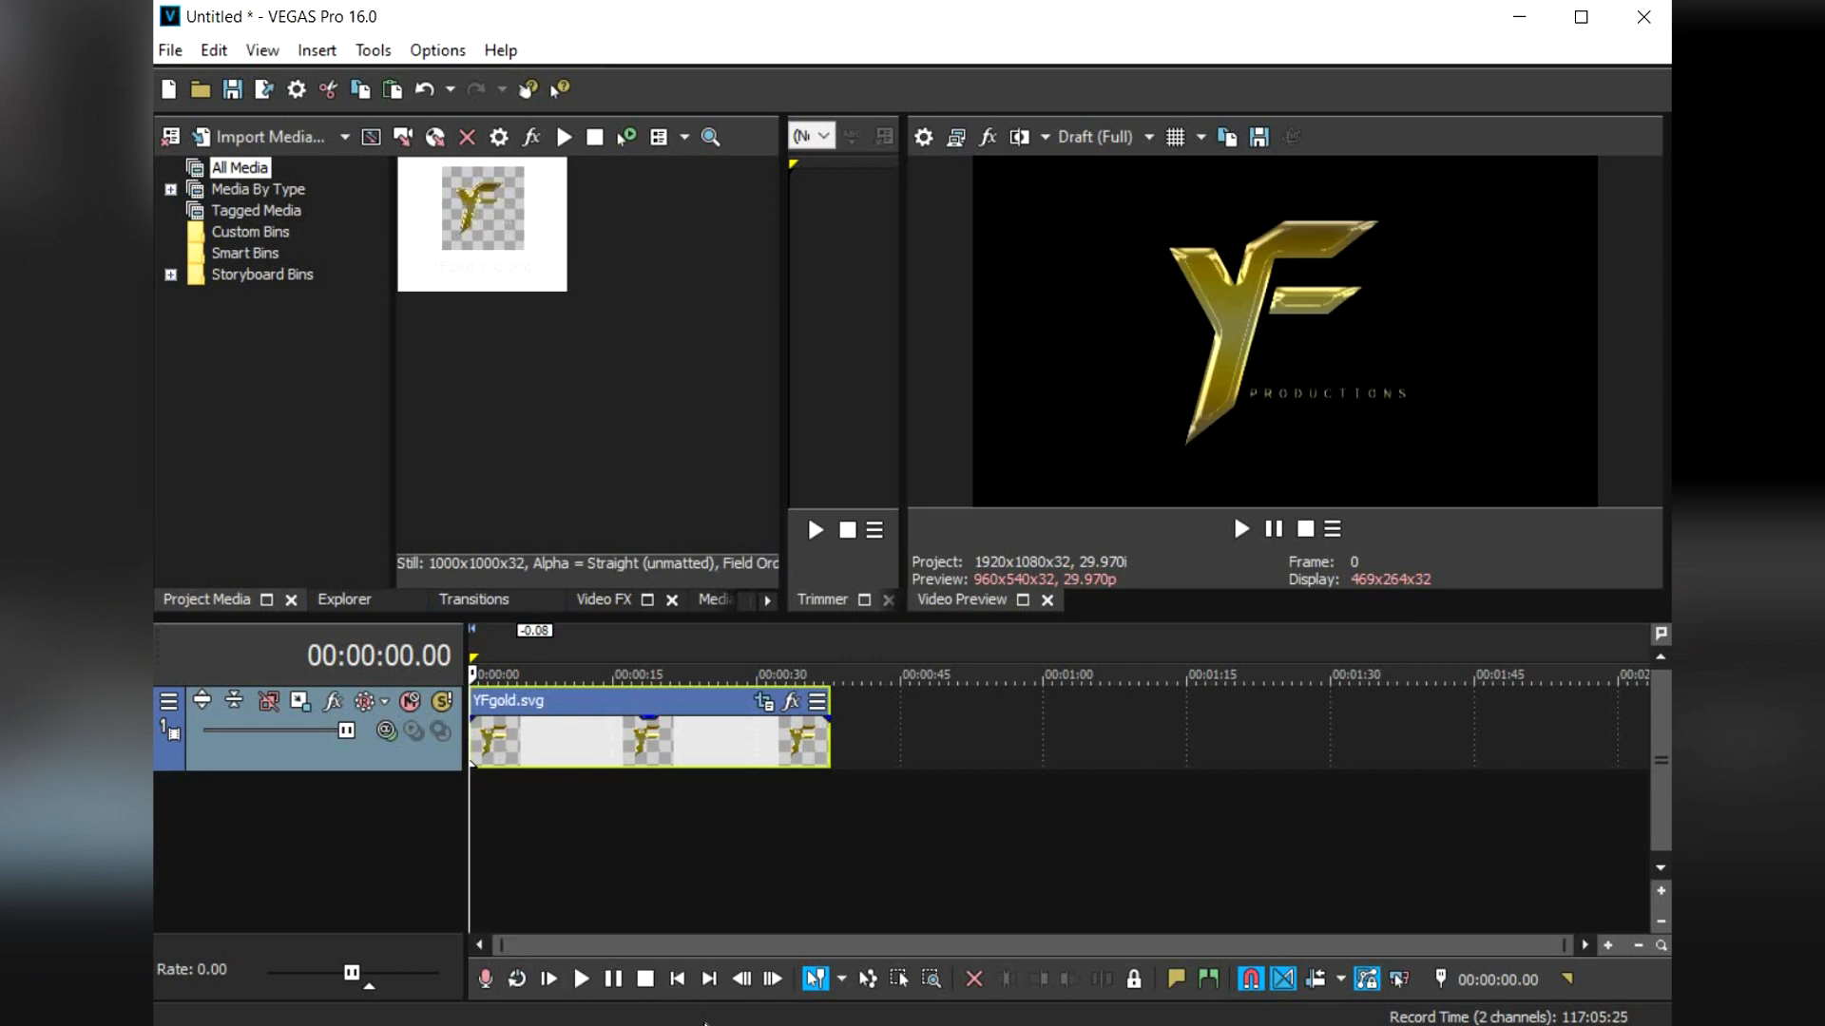
key("space")
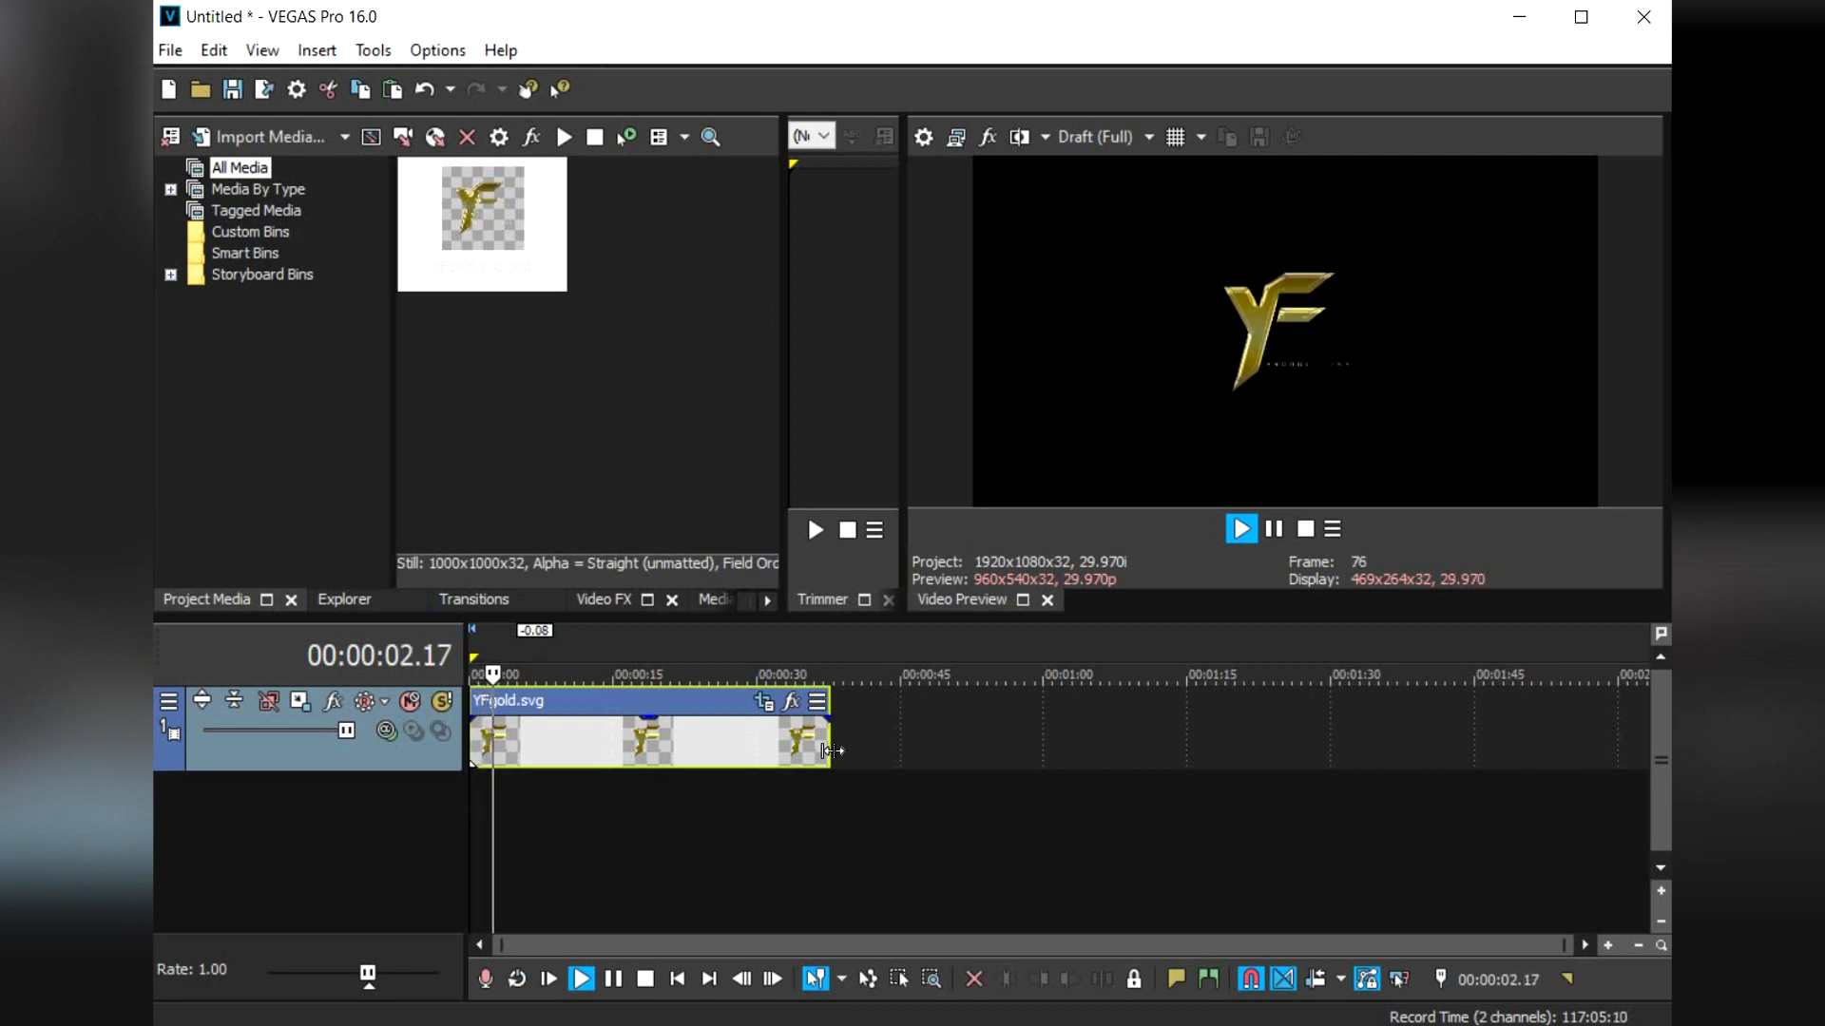
- Compare the crop frame at the first Position keyframe with the one at 00:00:06.25 in Event Pan/Crop
left_click(764, 703)
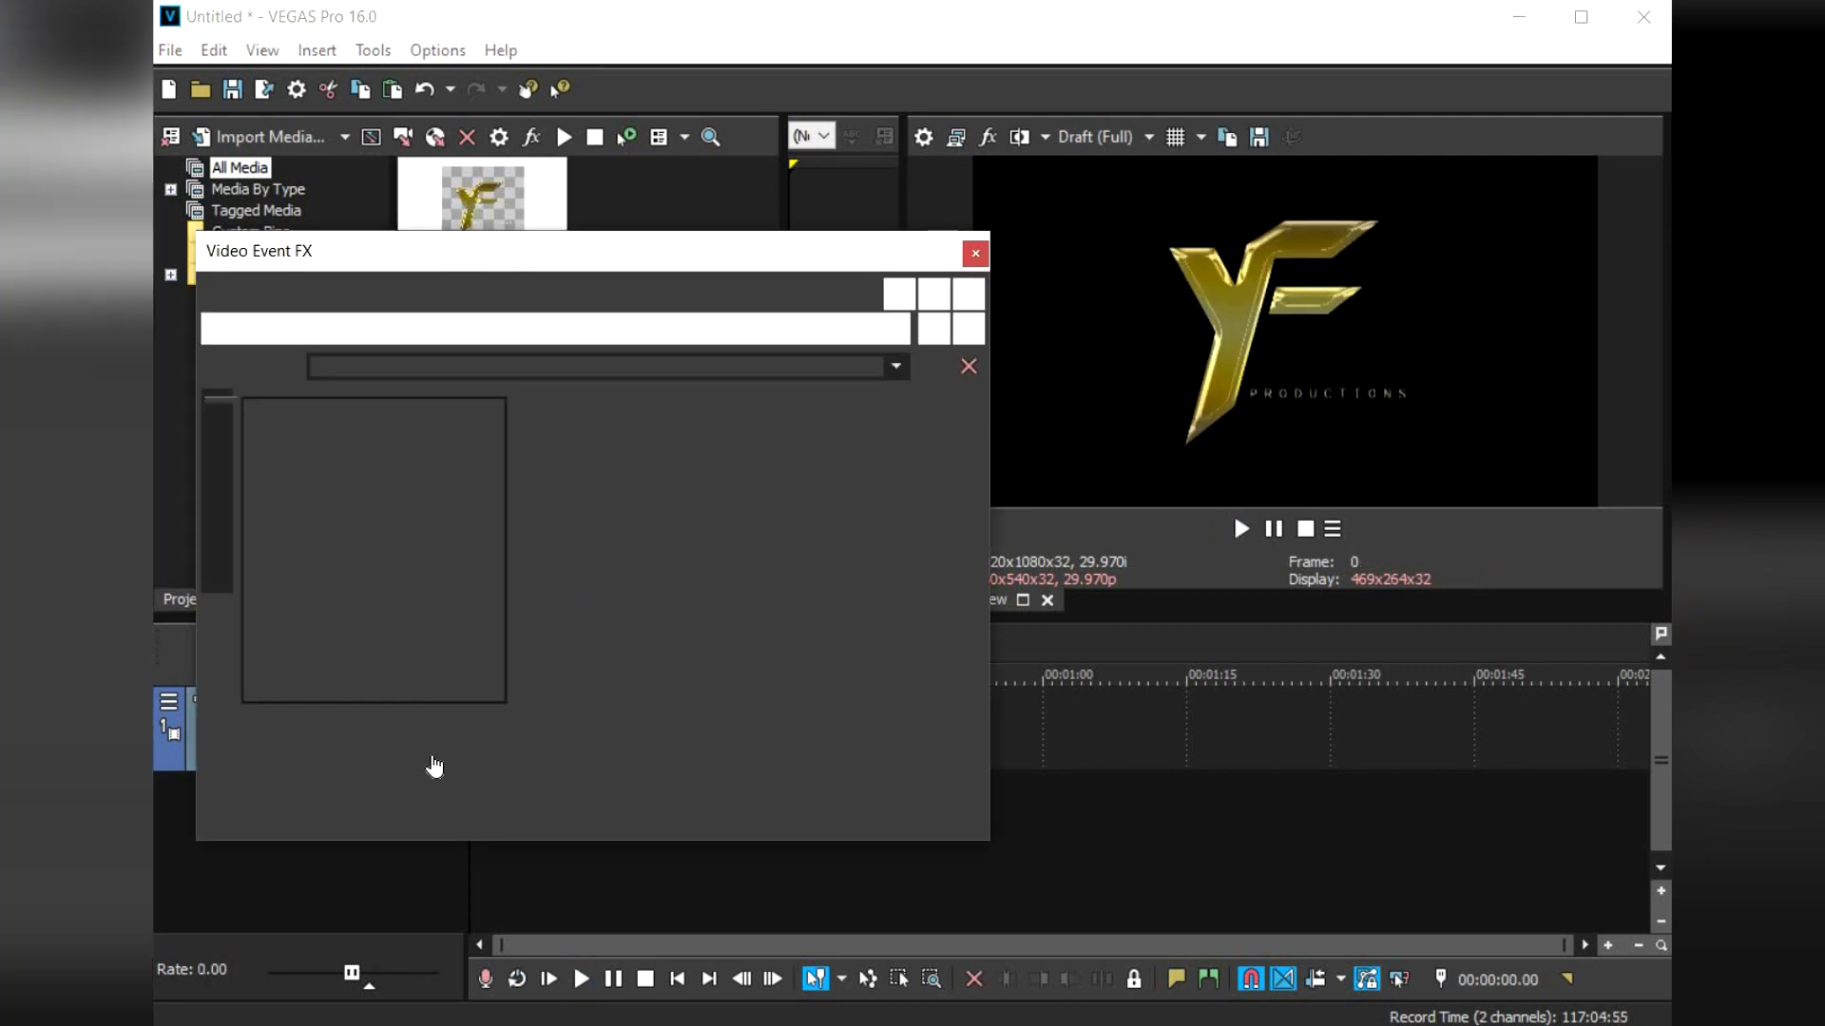
scroll(456, 750, "down", 3)
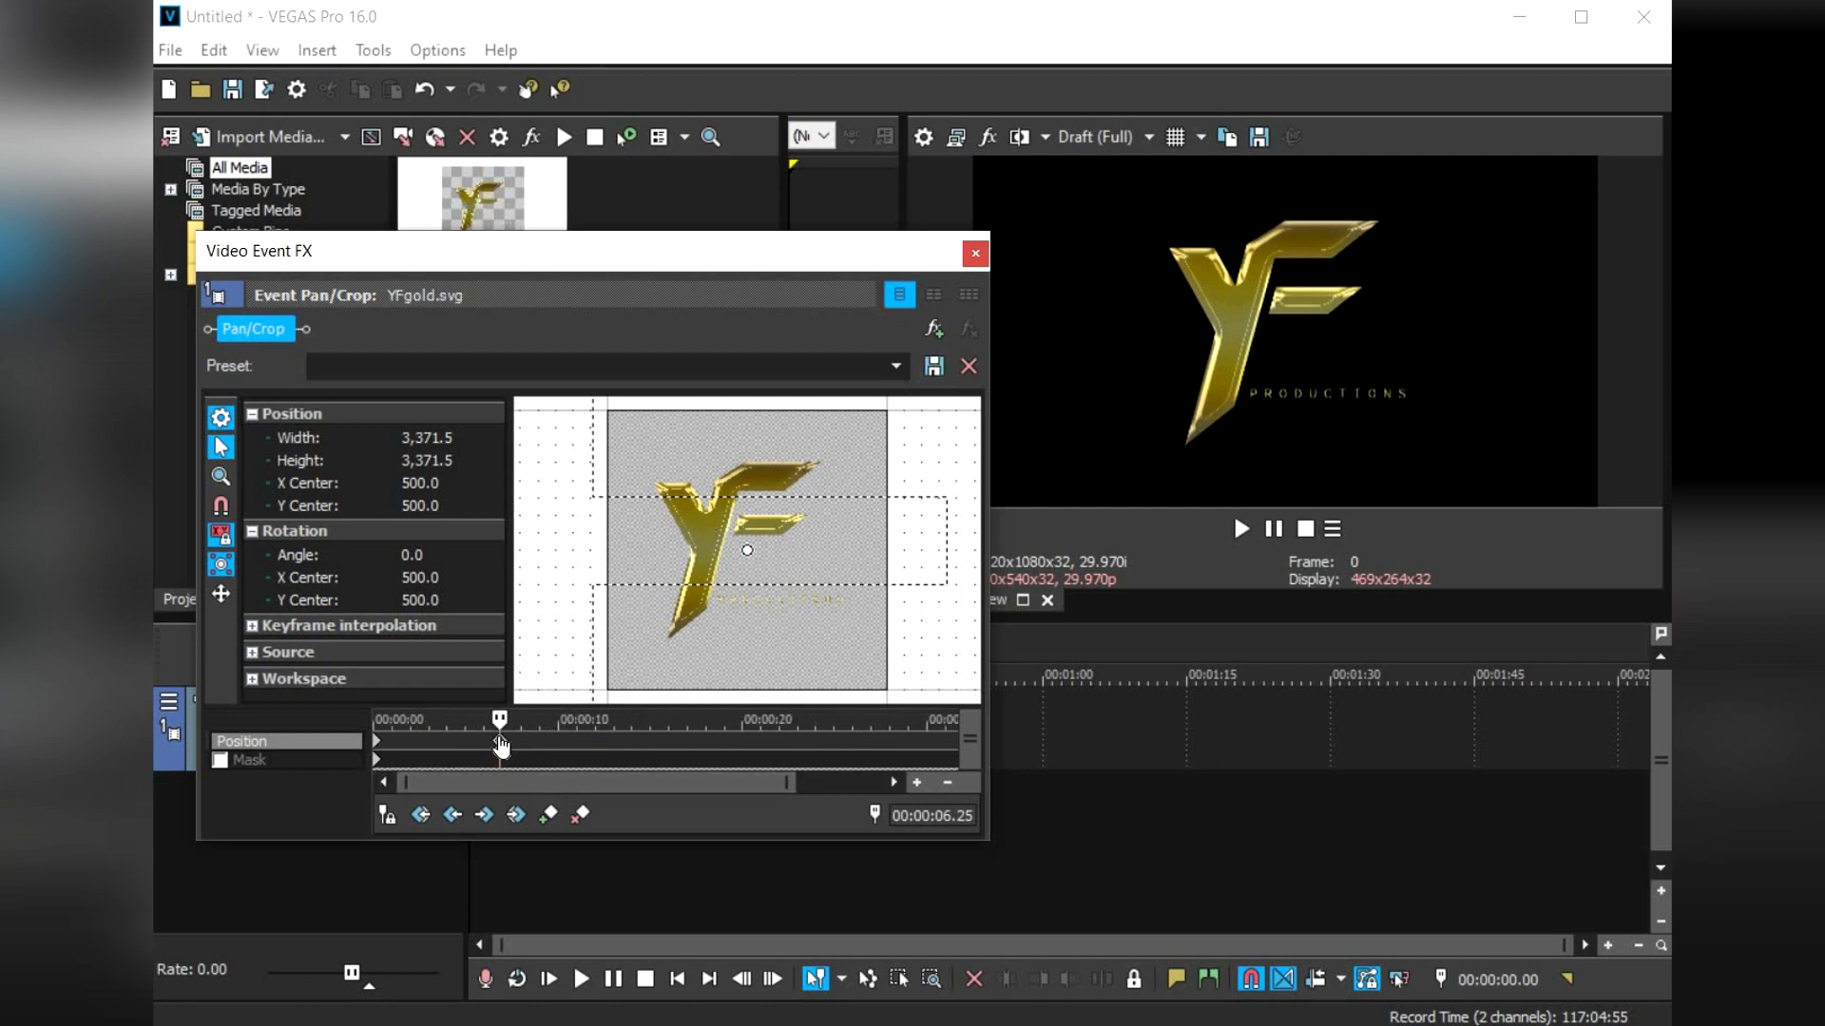
scroll(578, 652, "down", 5)
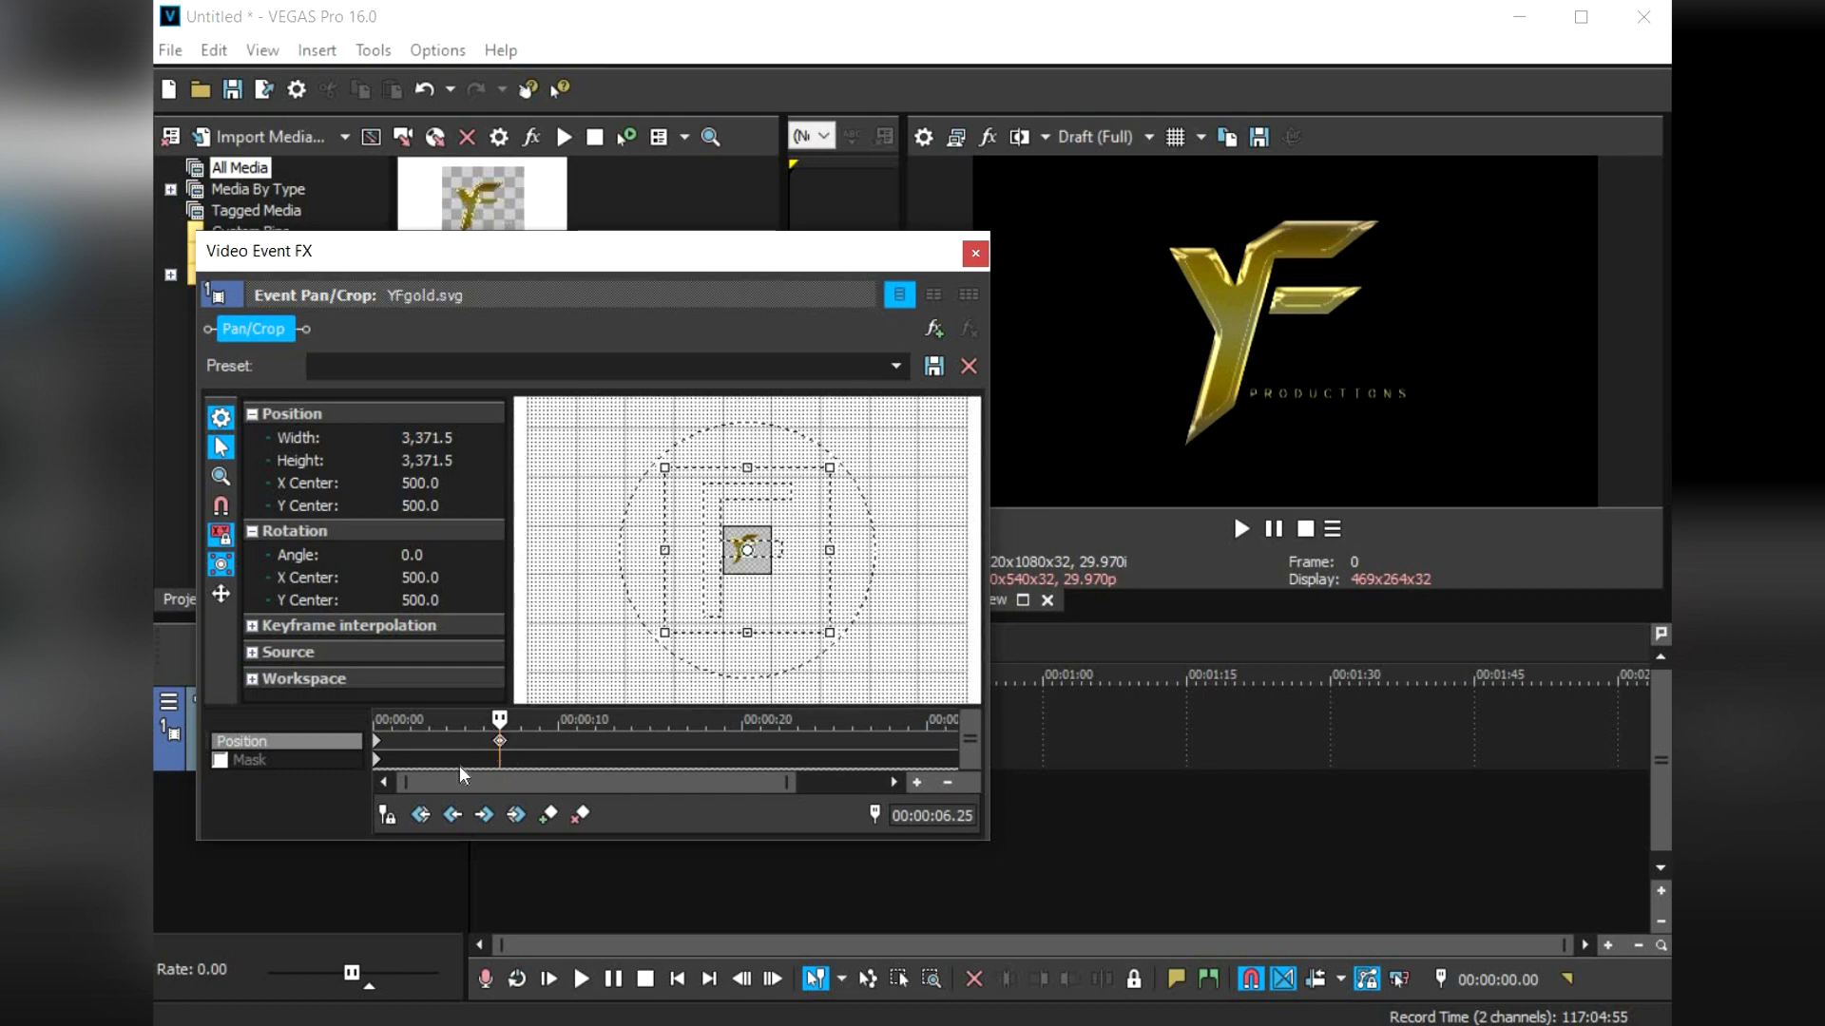
left_click(378, 750)
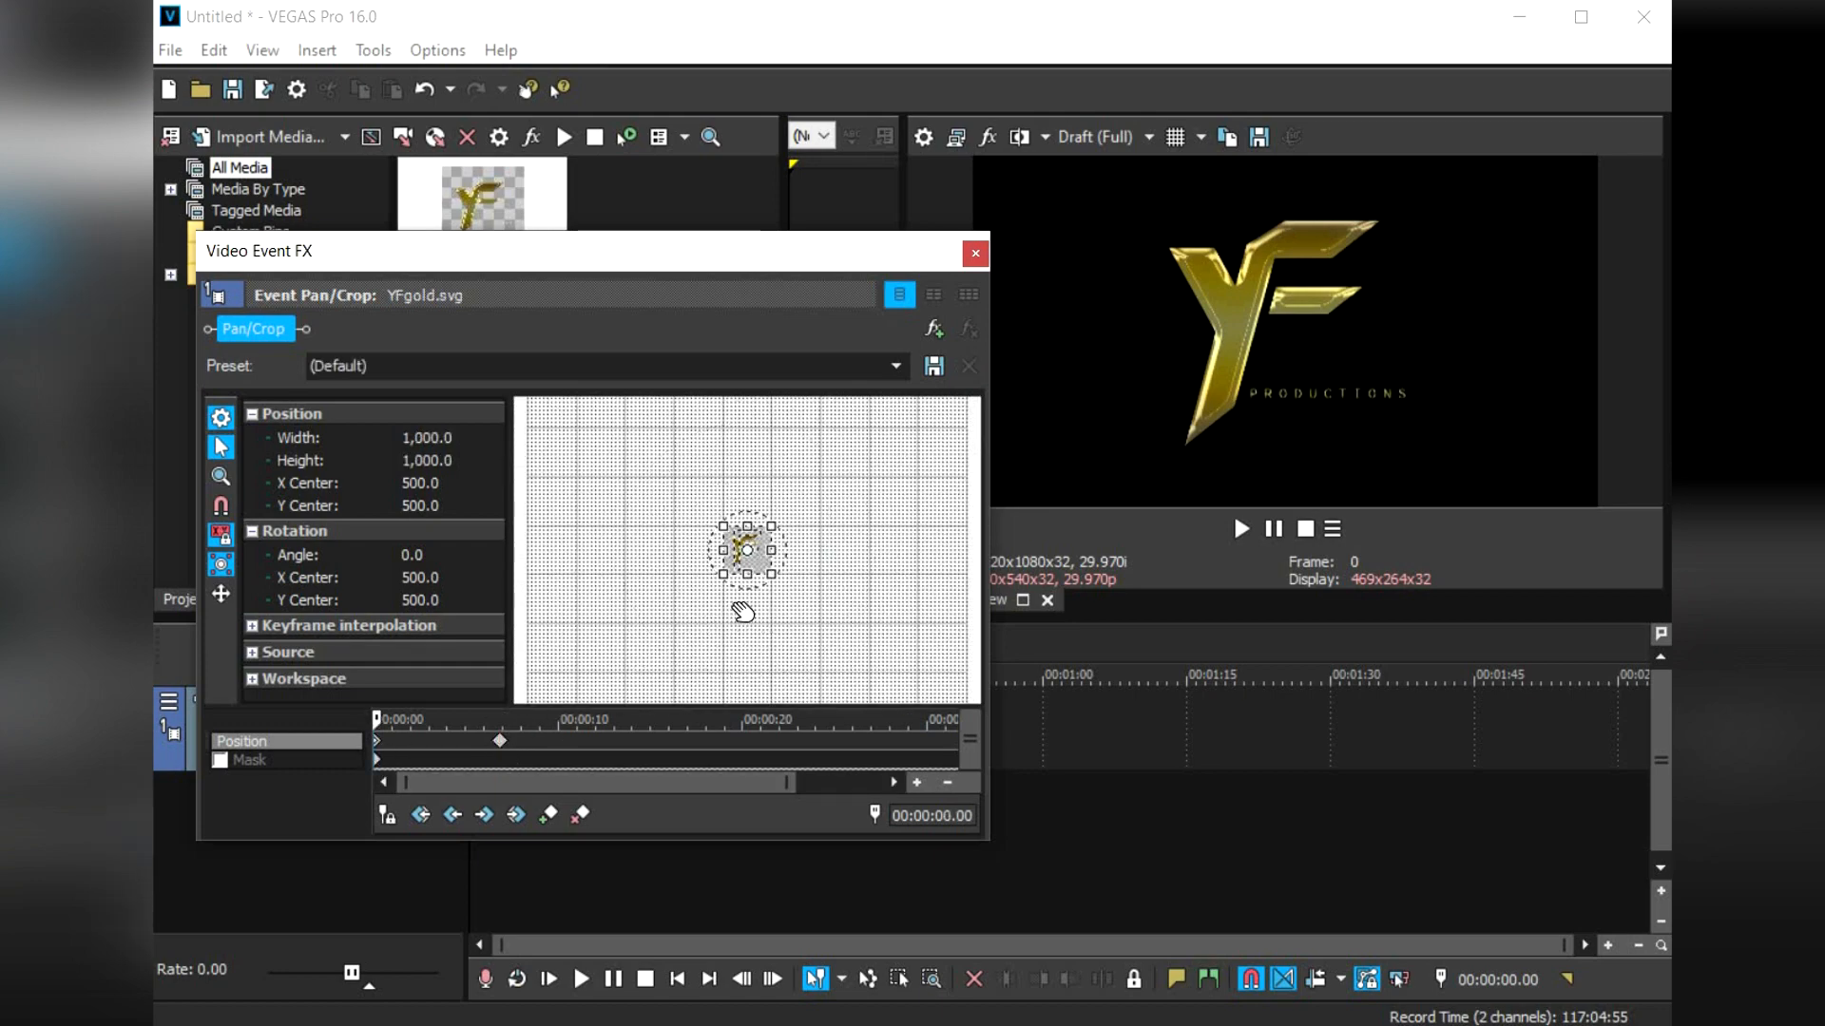
scroll(751, 577, "up", 4)
scroll(751, 577, "up", 3)
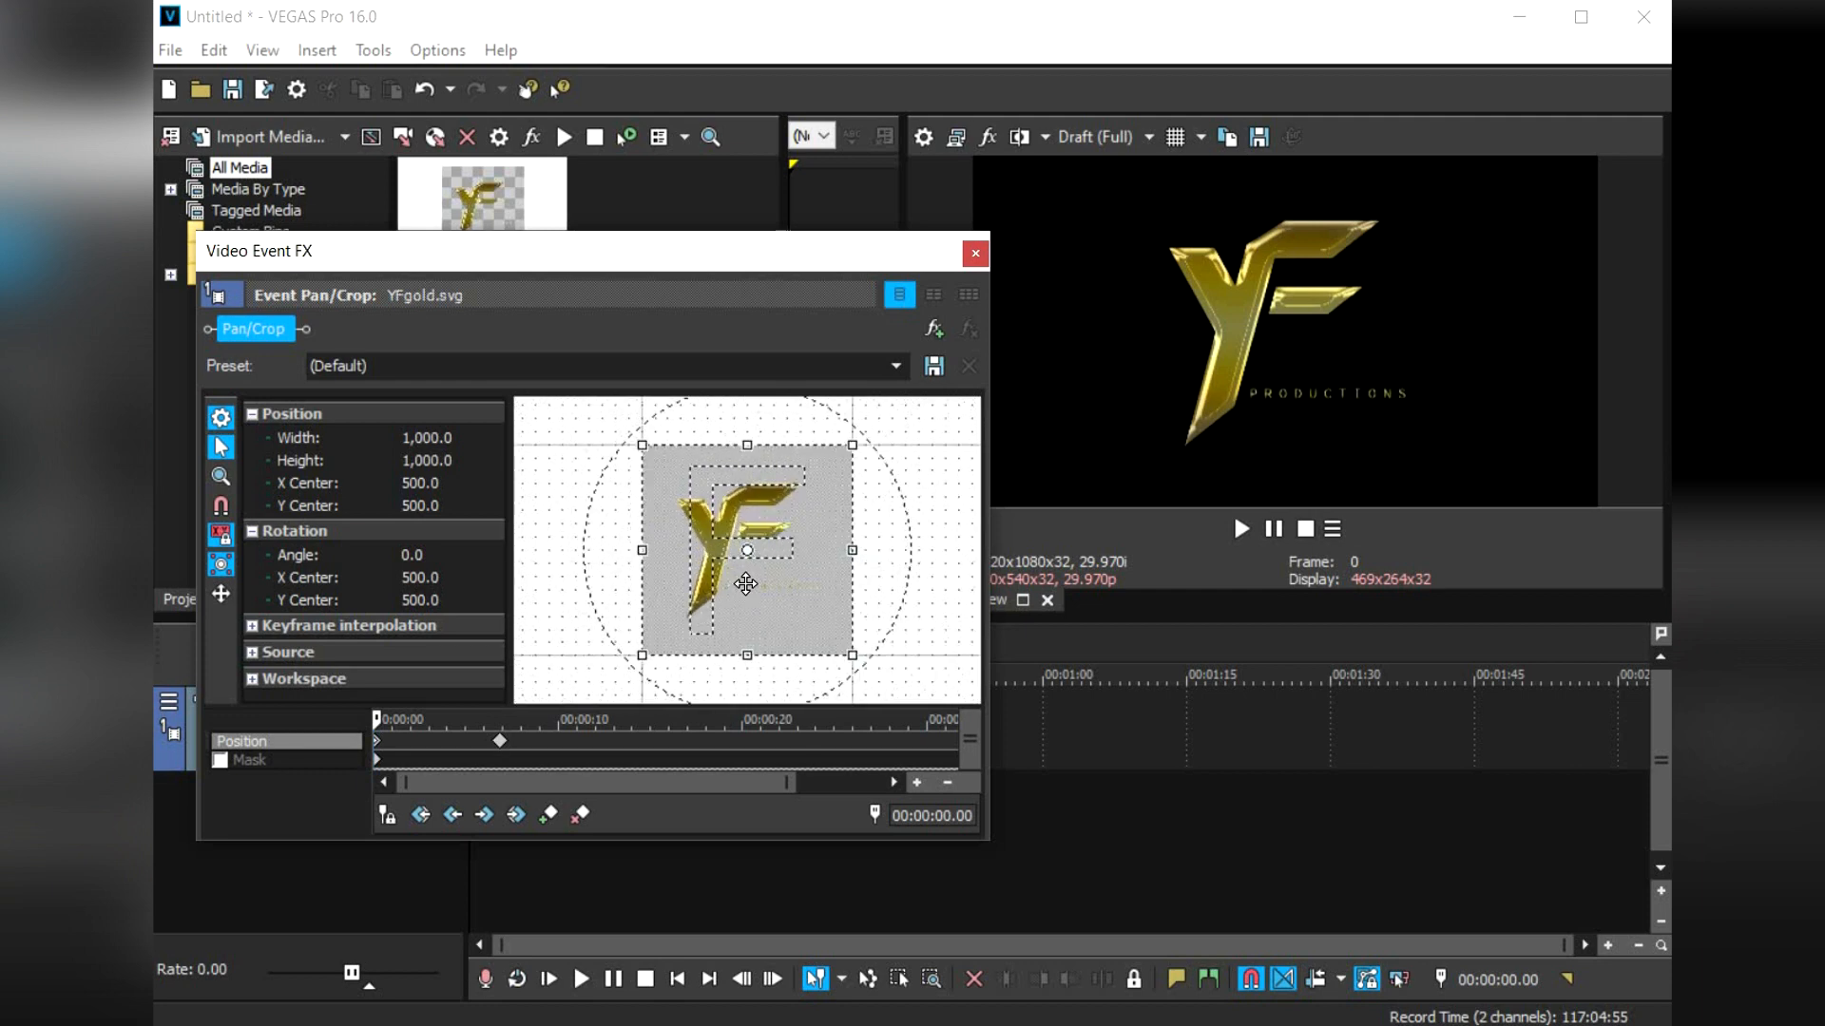
scroll(747, 561, "down", 2)
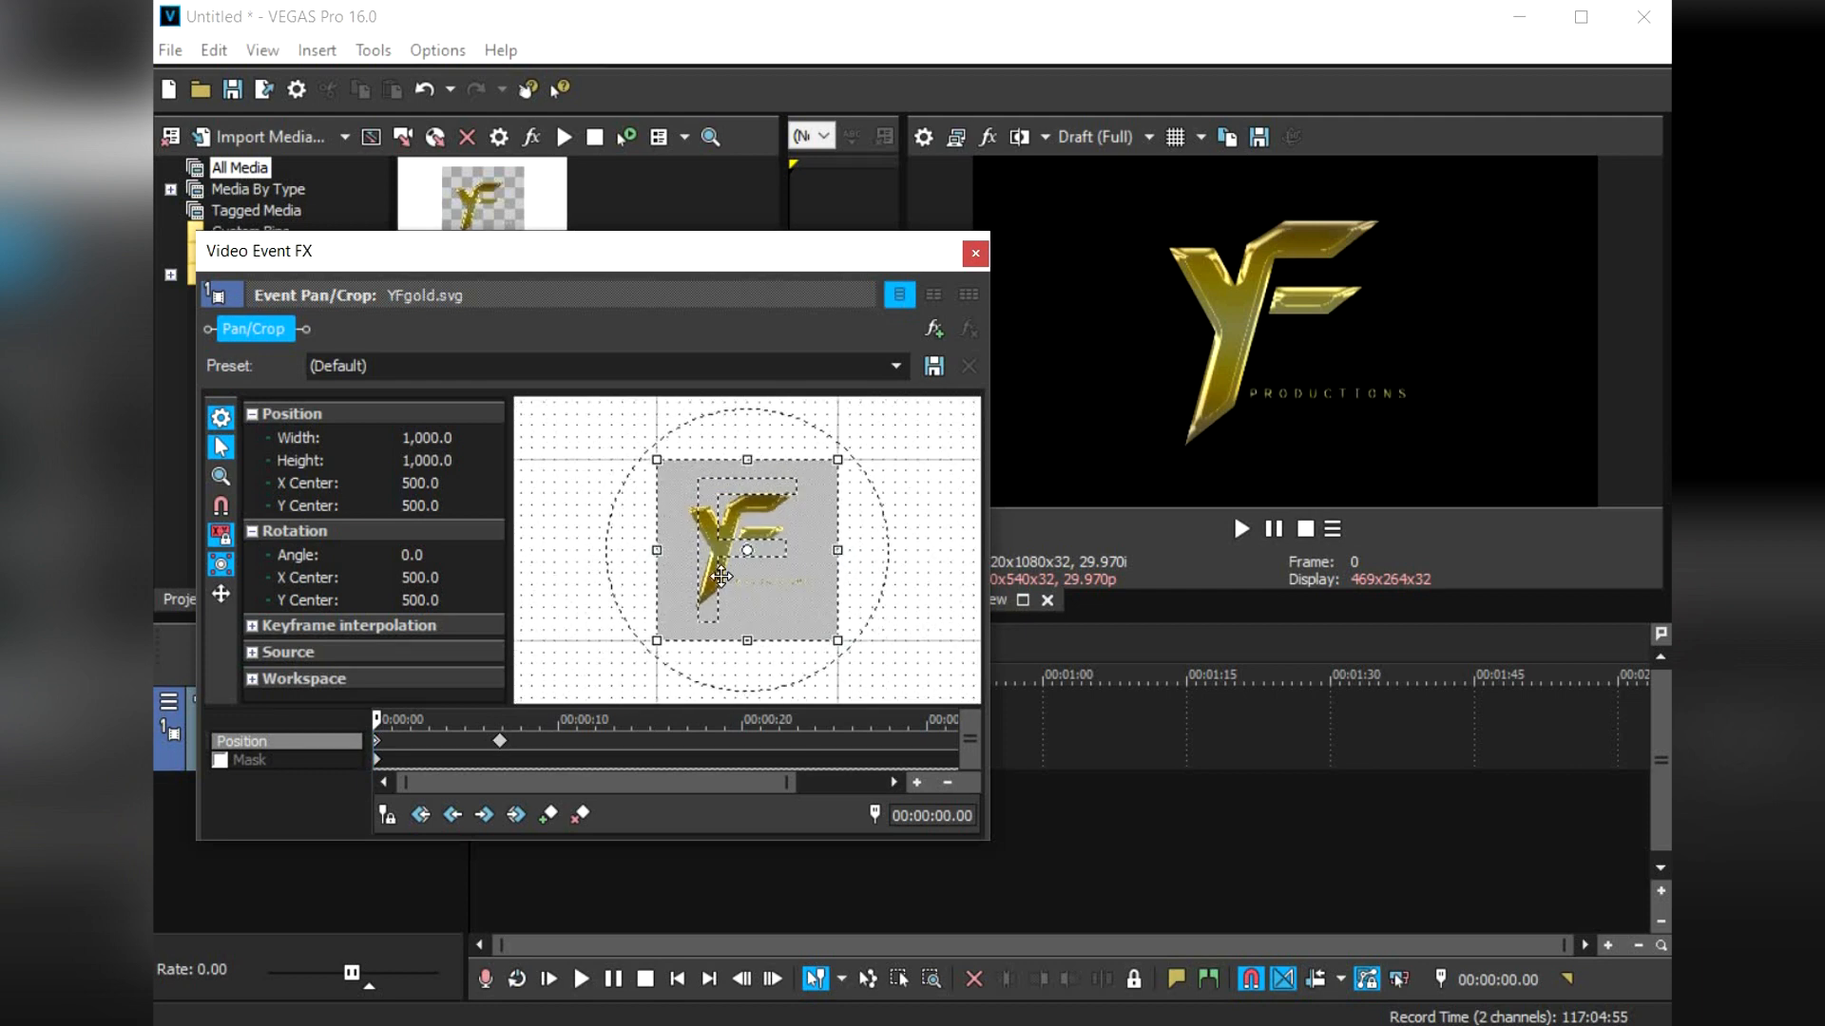
left_click(502, 743)
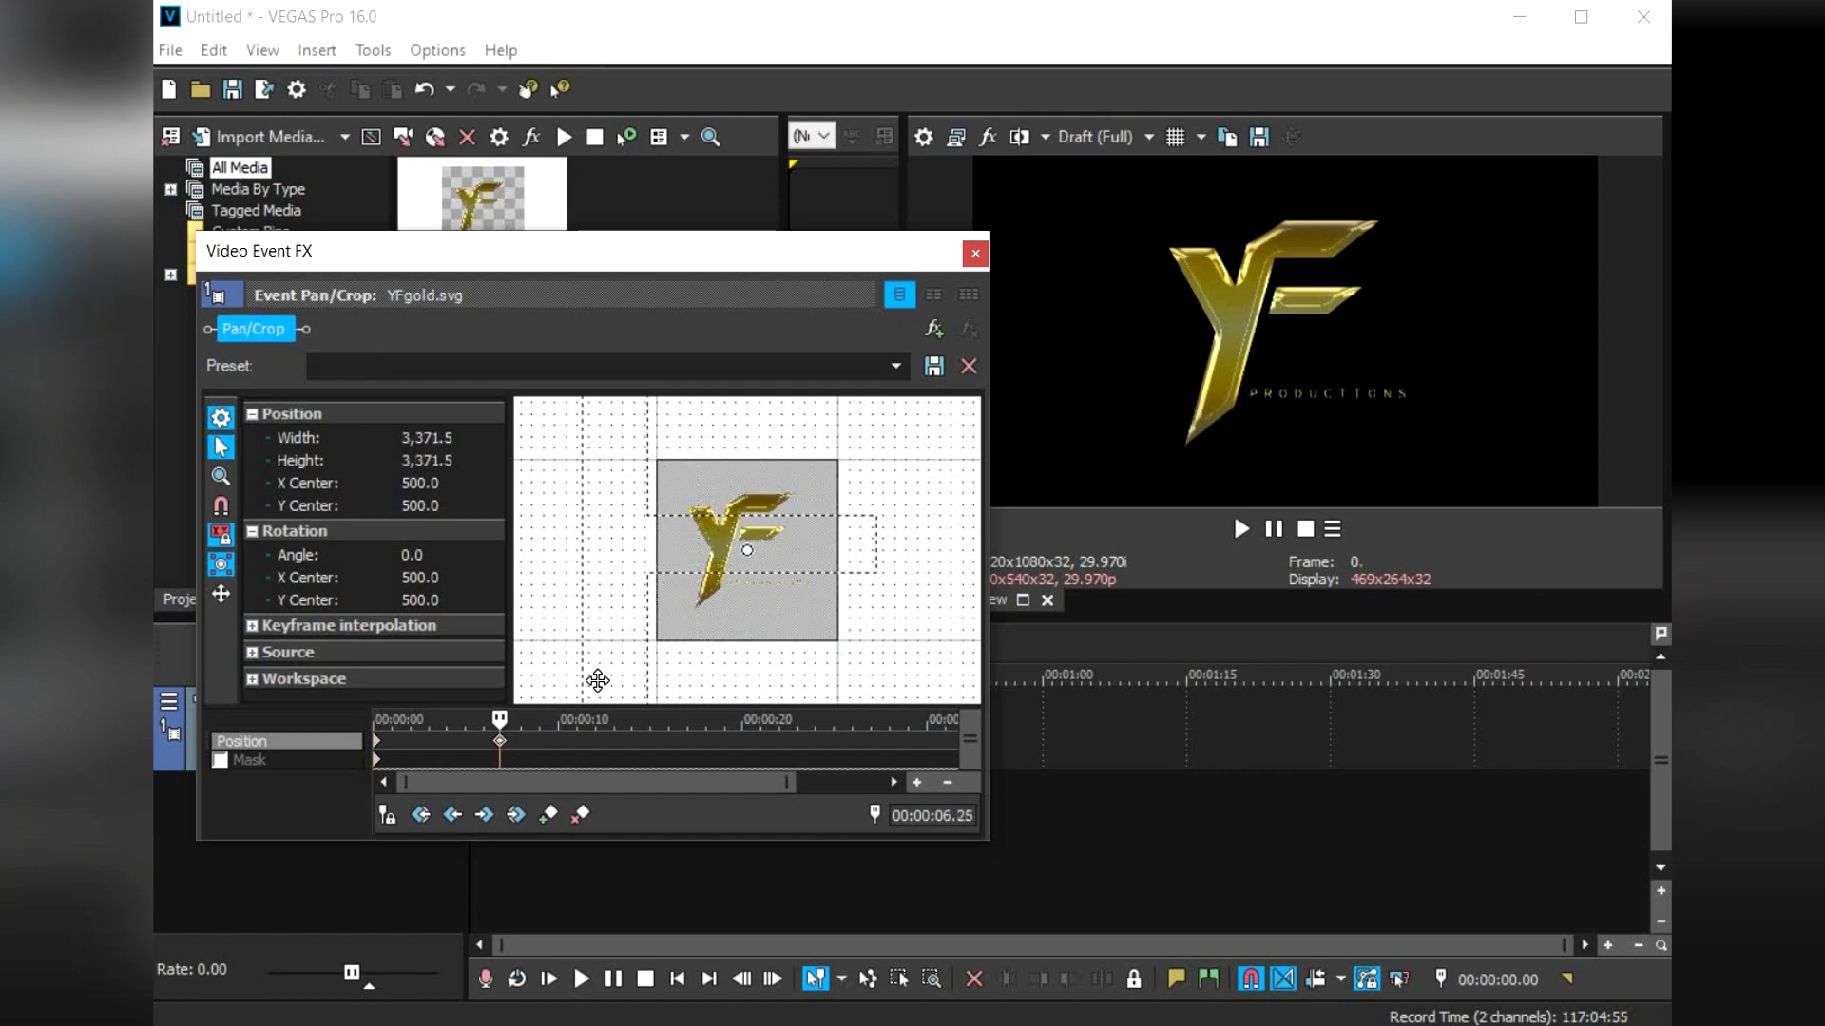
scroll(773, 583, "down", 5)
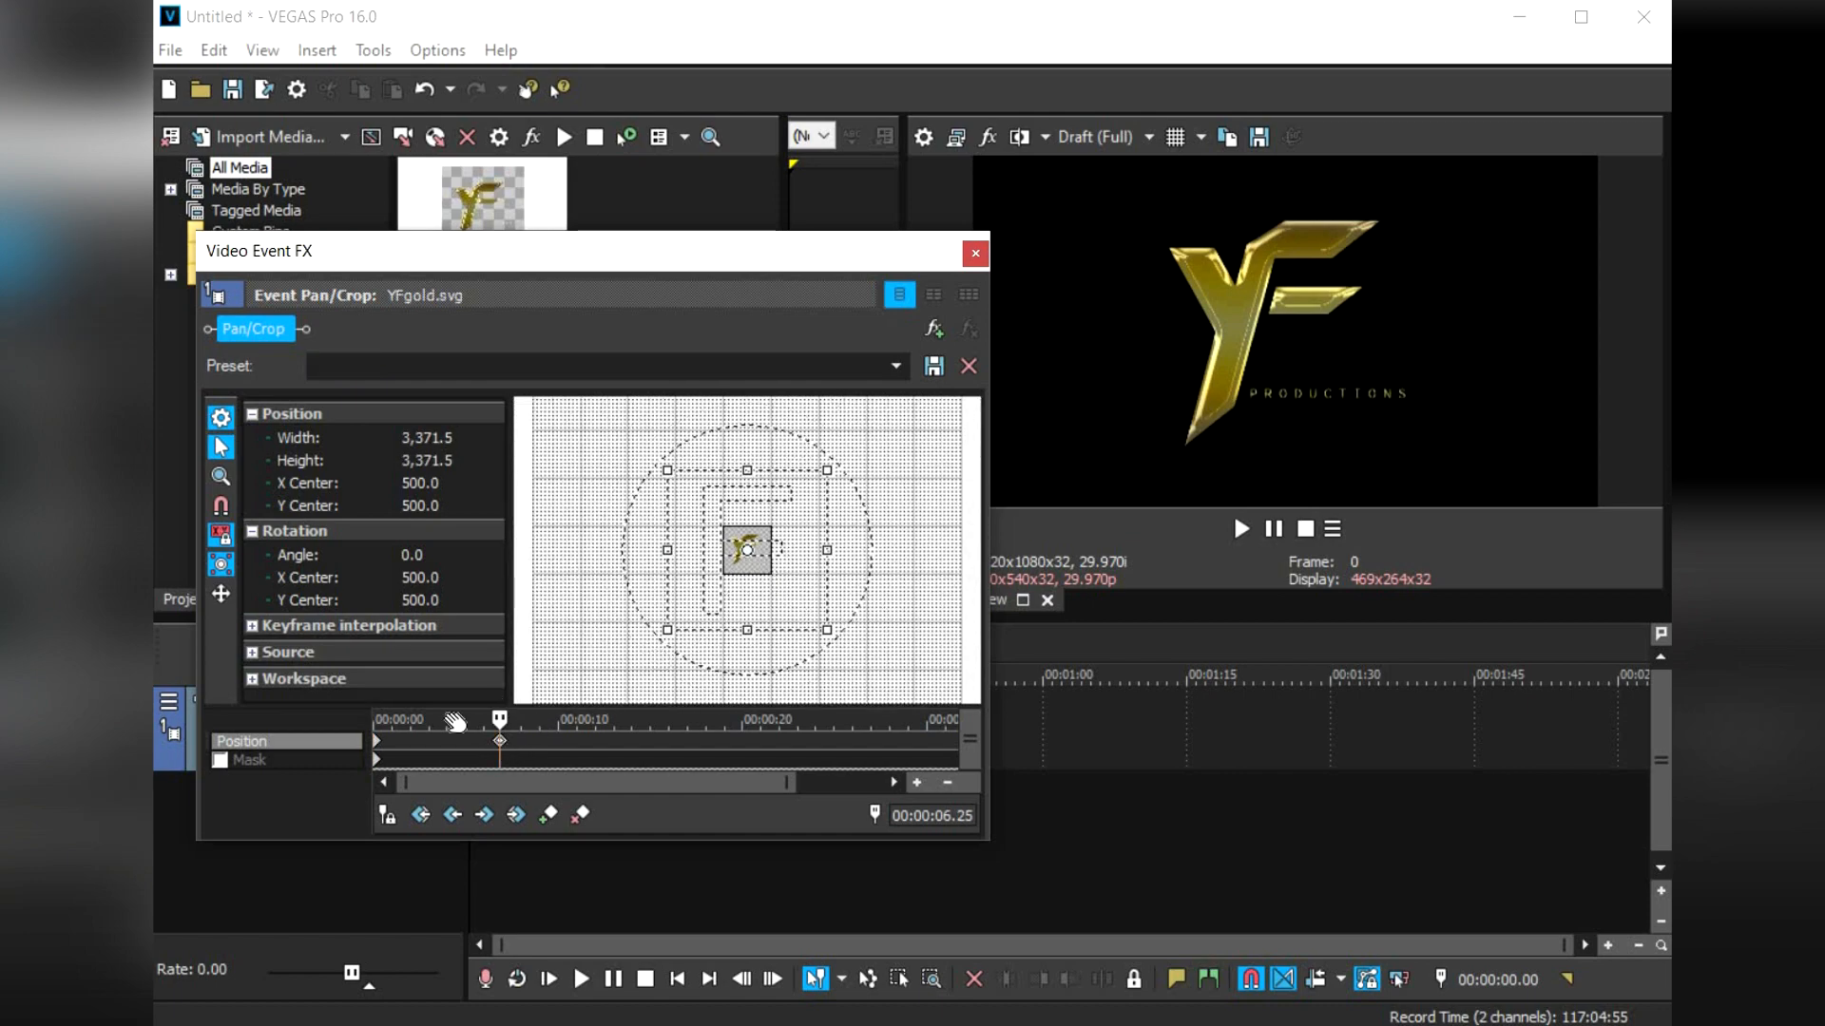
left_click(377, 749)
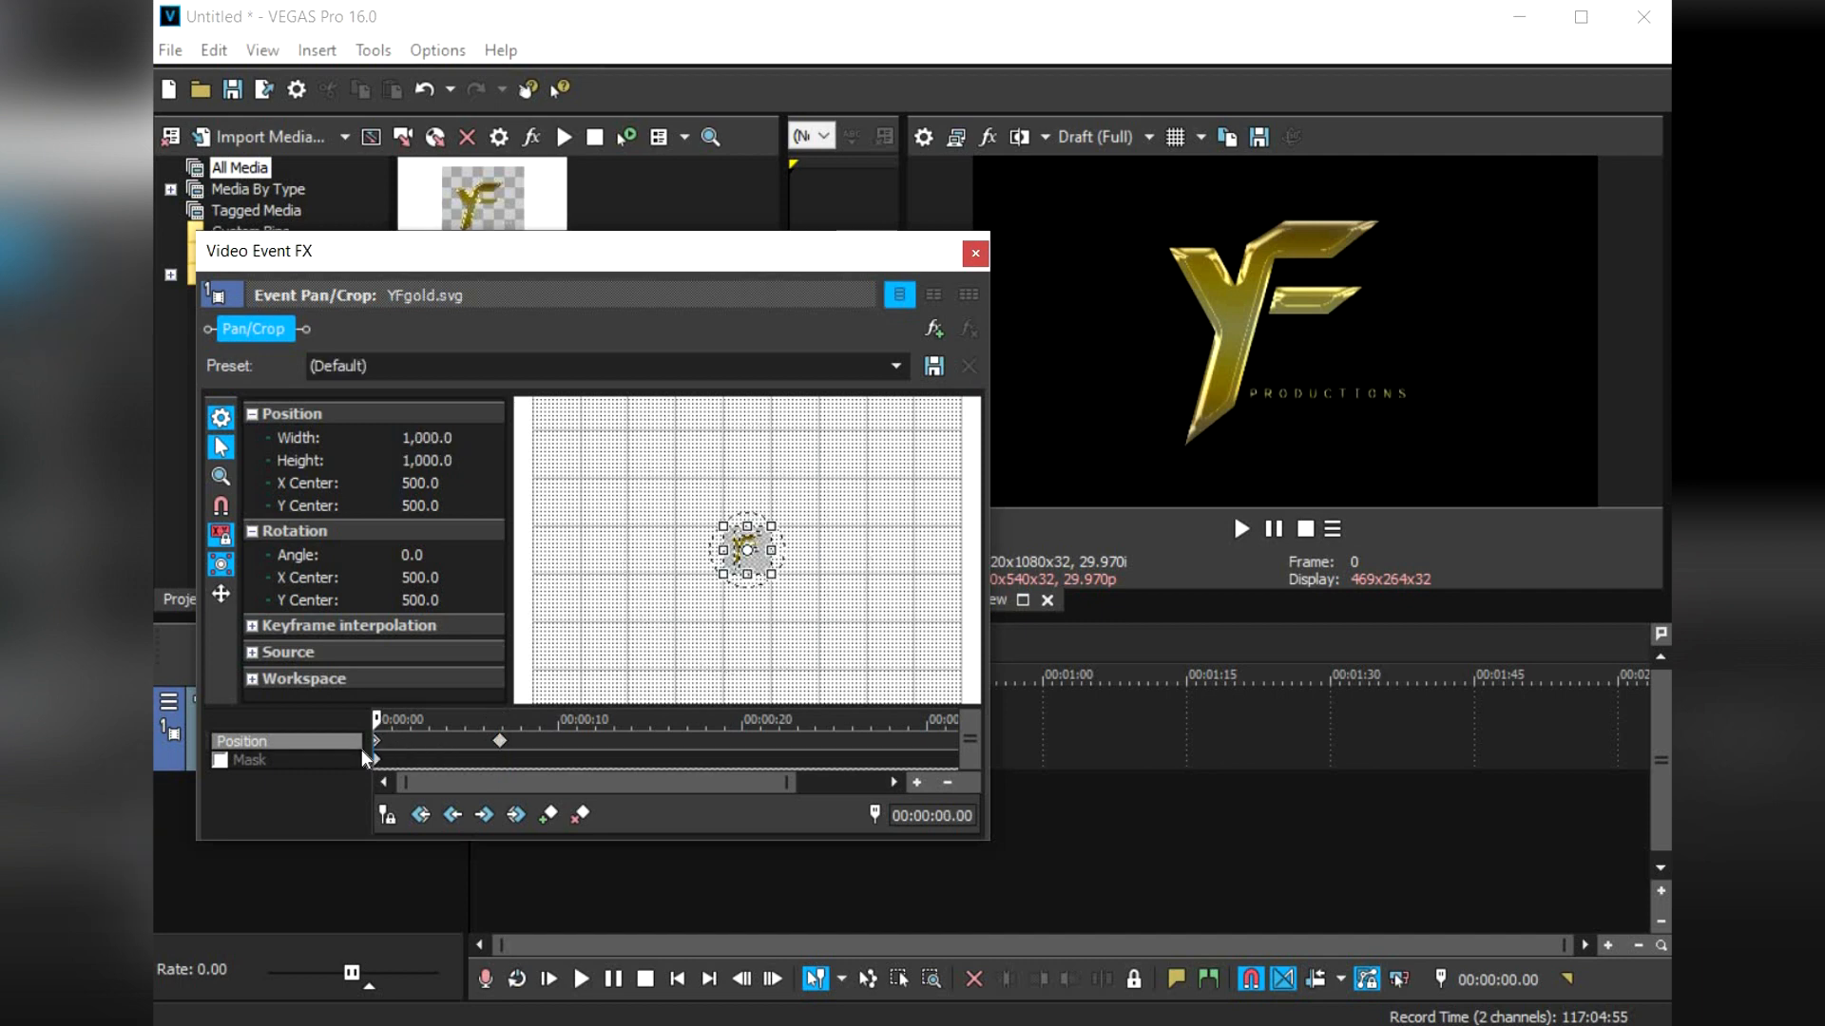
left_click(502, 743)
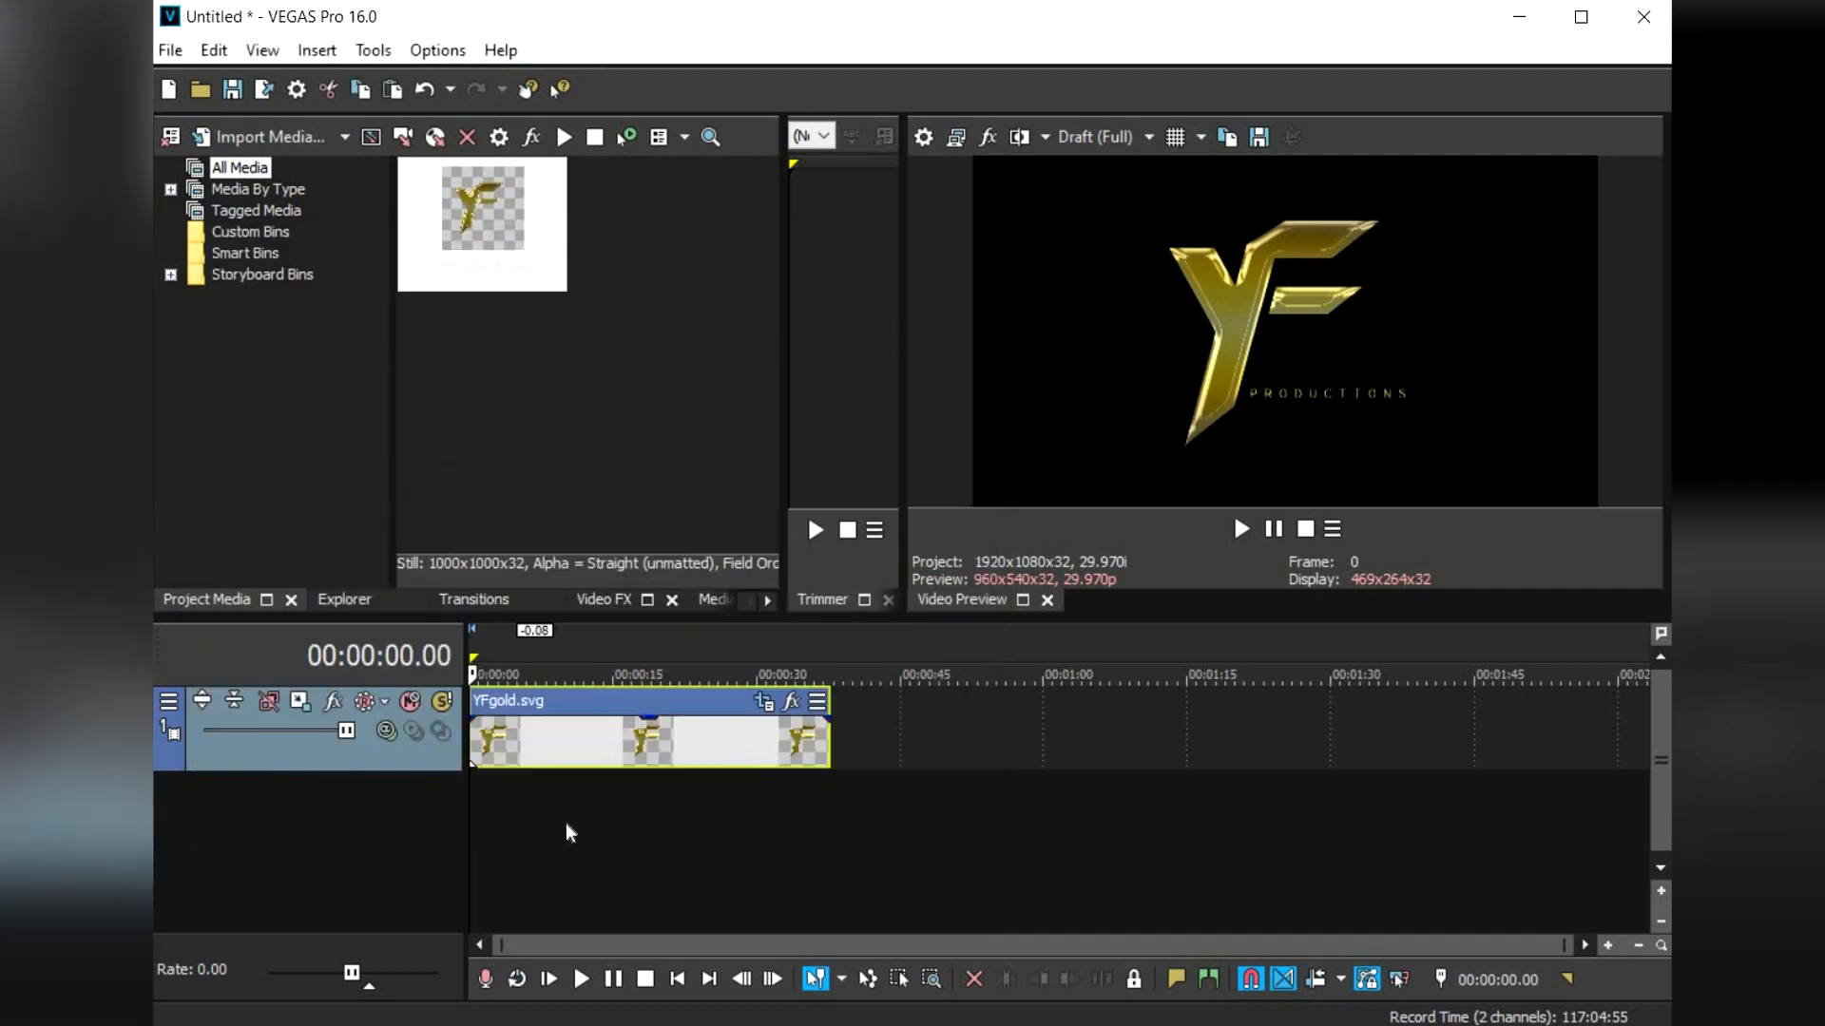
- Play the logo animation from the start of the timeline a couple of times to check the shrinking speed
left_click(566, 823)
key("space")
left_click(533, 820)
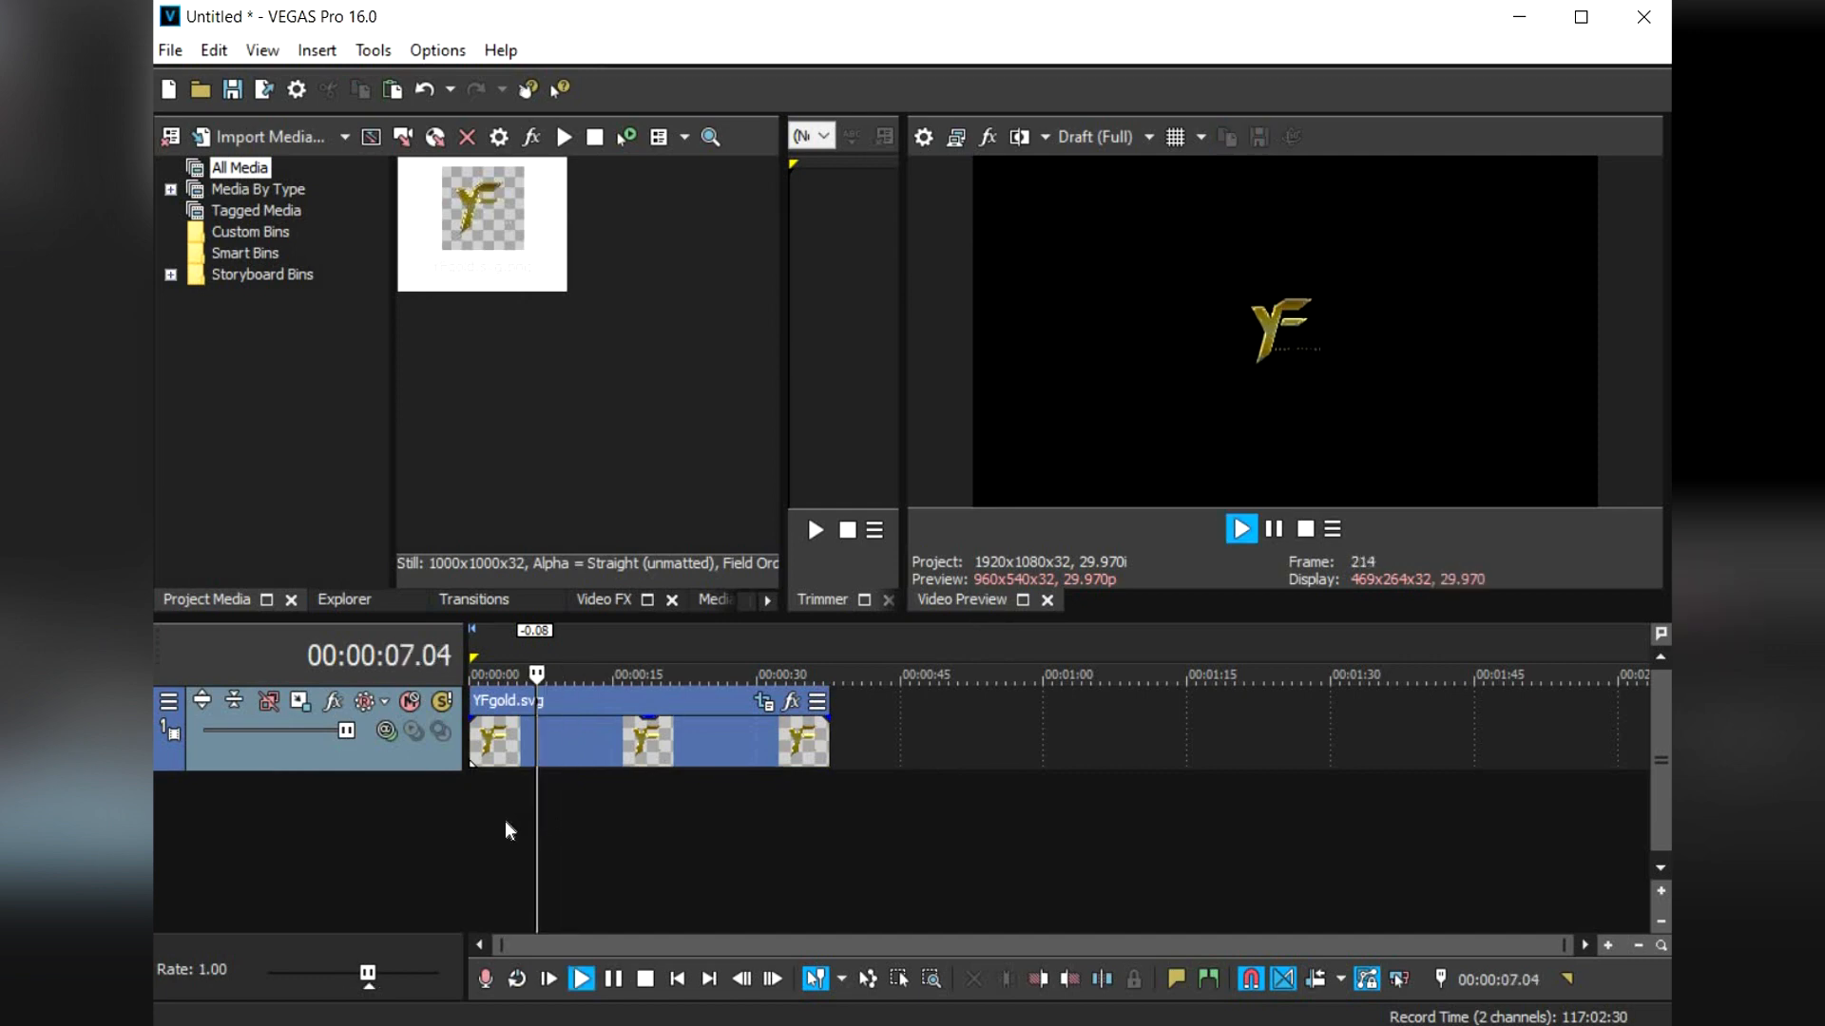
key("space")
left_click(480, 809)
key("space")
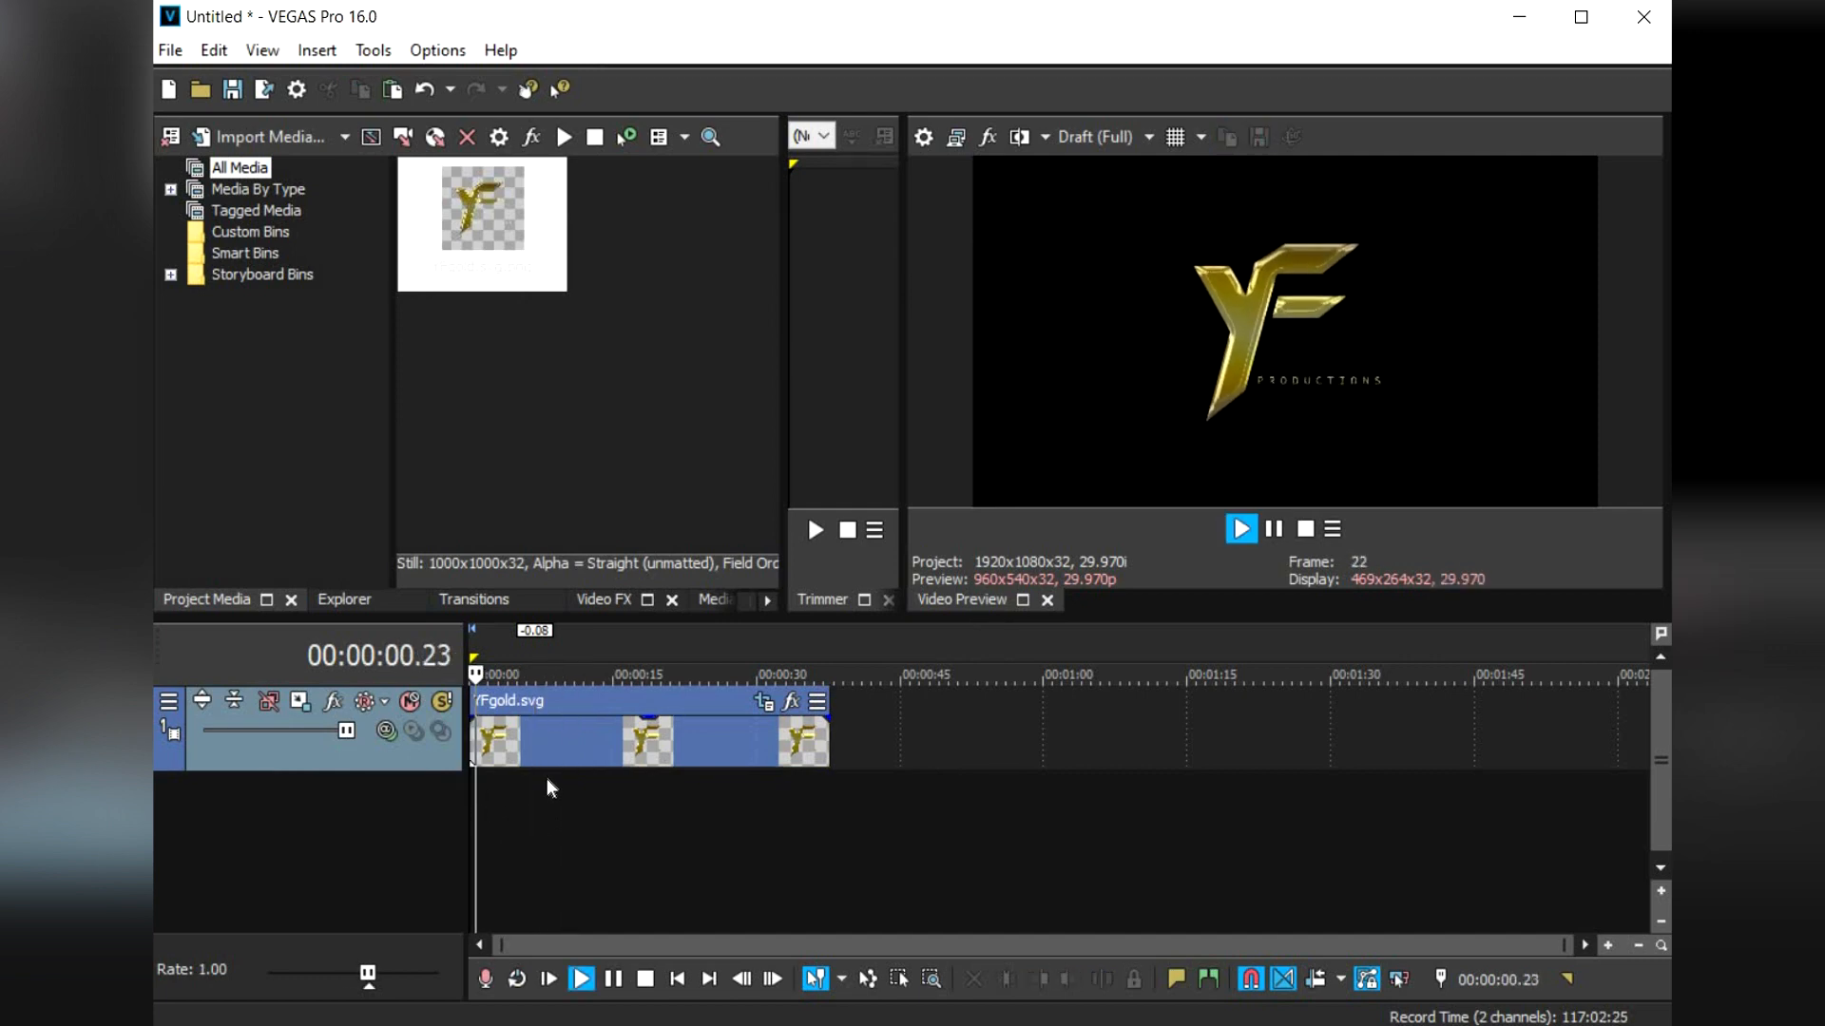
key("space")
- Move the 00:00:06.25 Position keyframe to about 3 seconds and play back the faster shrink
left_click(791, 700)
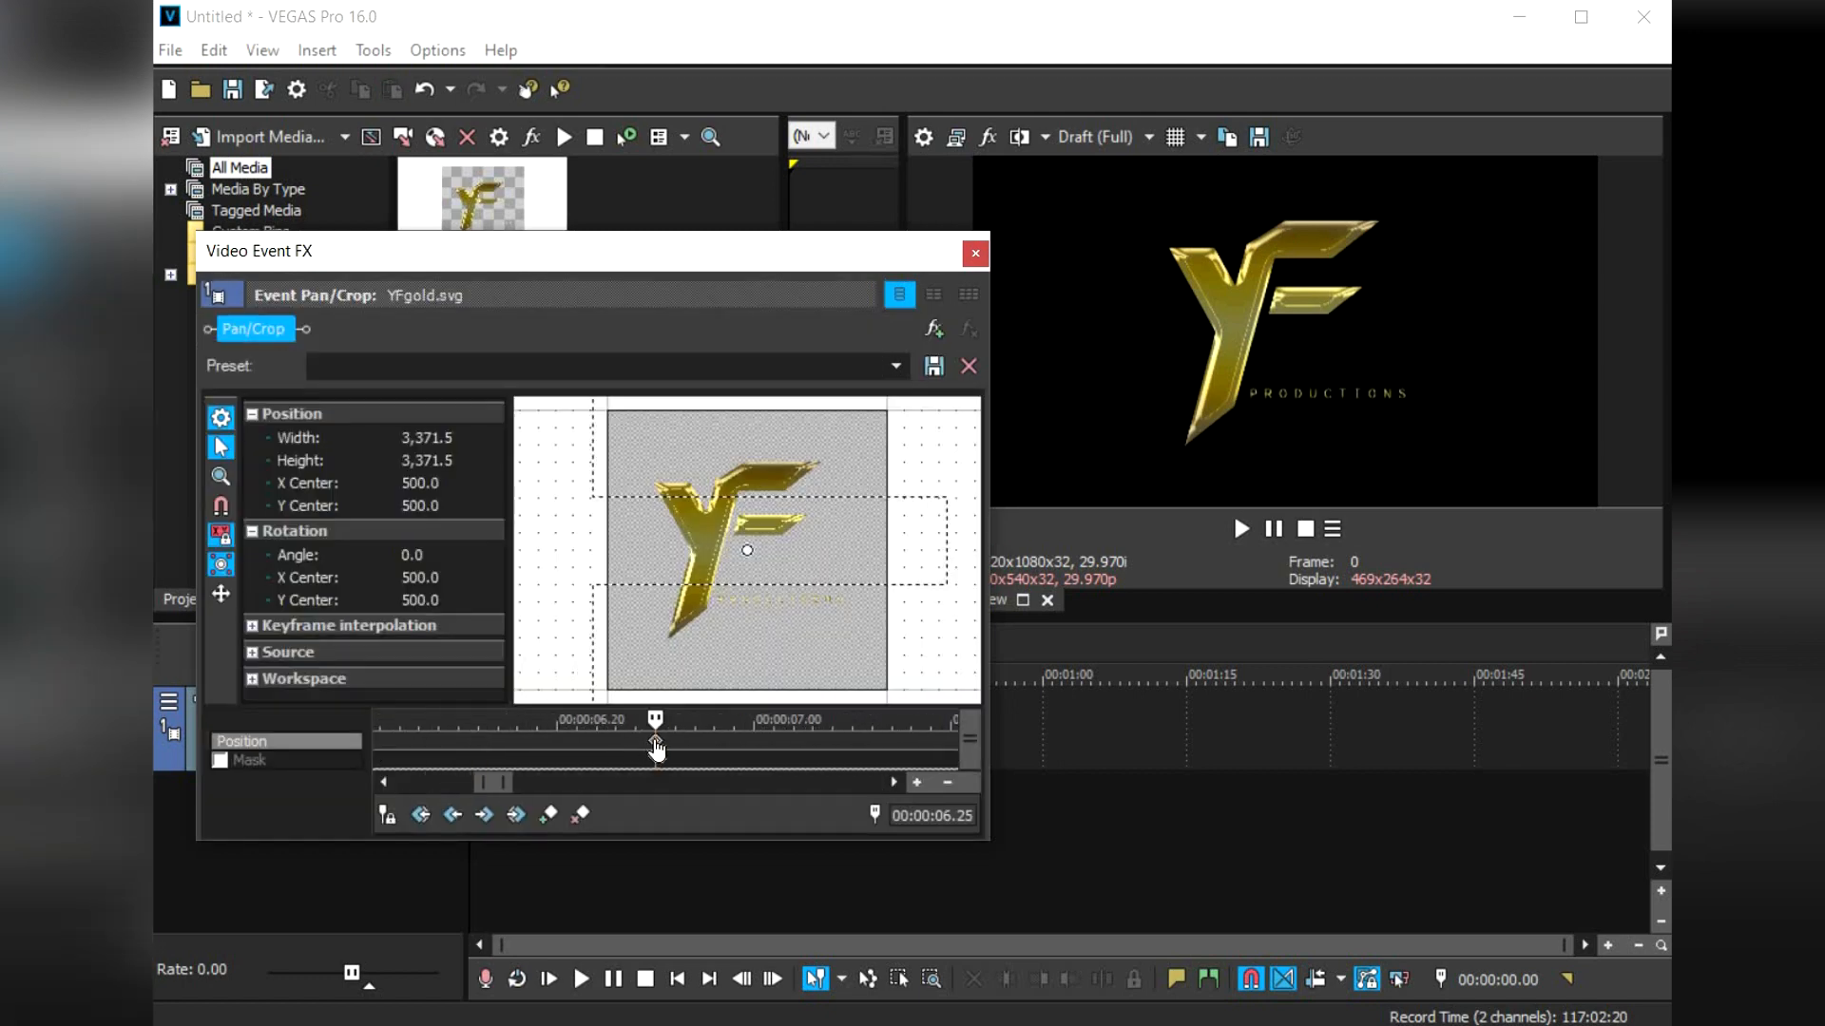
left_click_drag(655, 750, 597, 750)
scroll(630, 739, "down", 8)
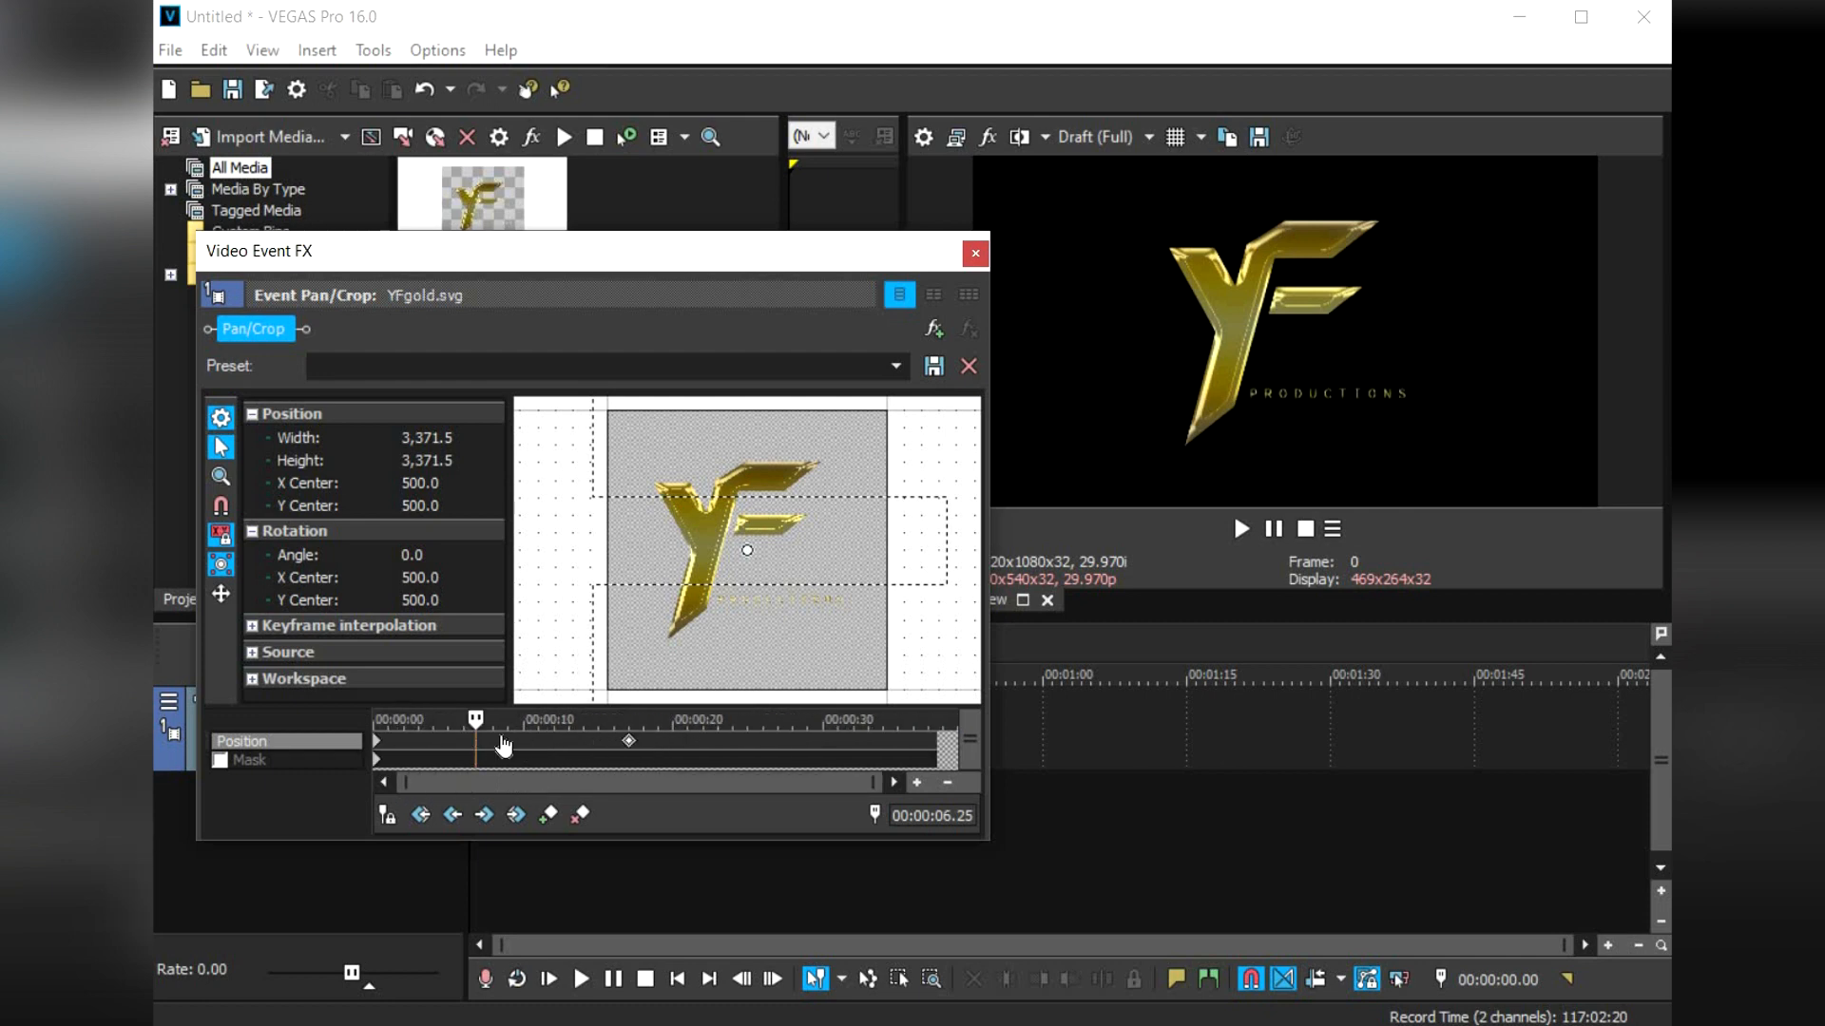
scroll(596, 739, "up", 6)
scroll(618, 746, "up", 3)
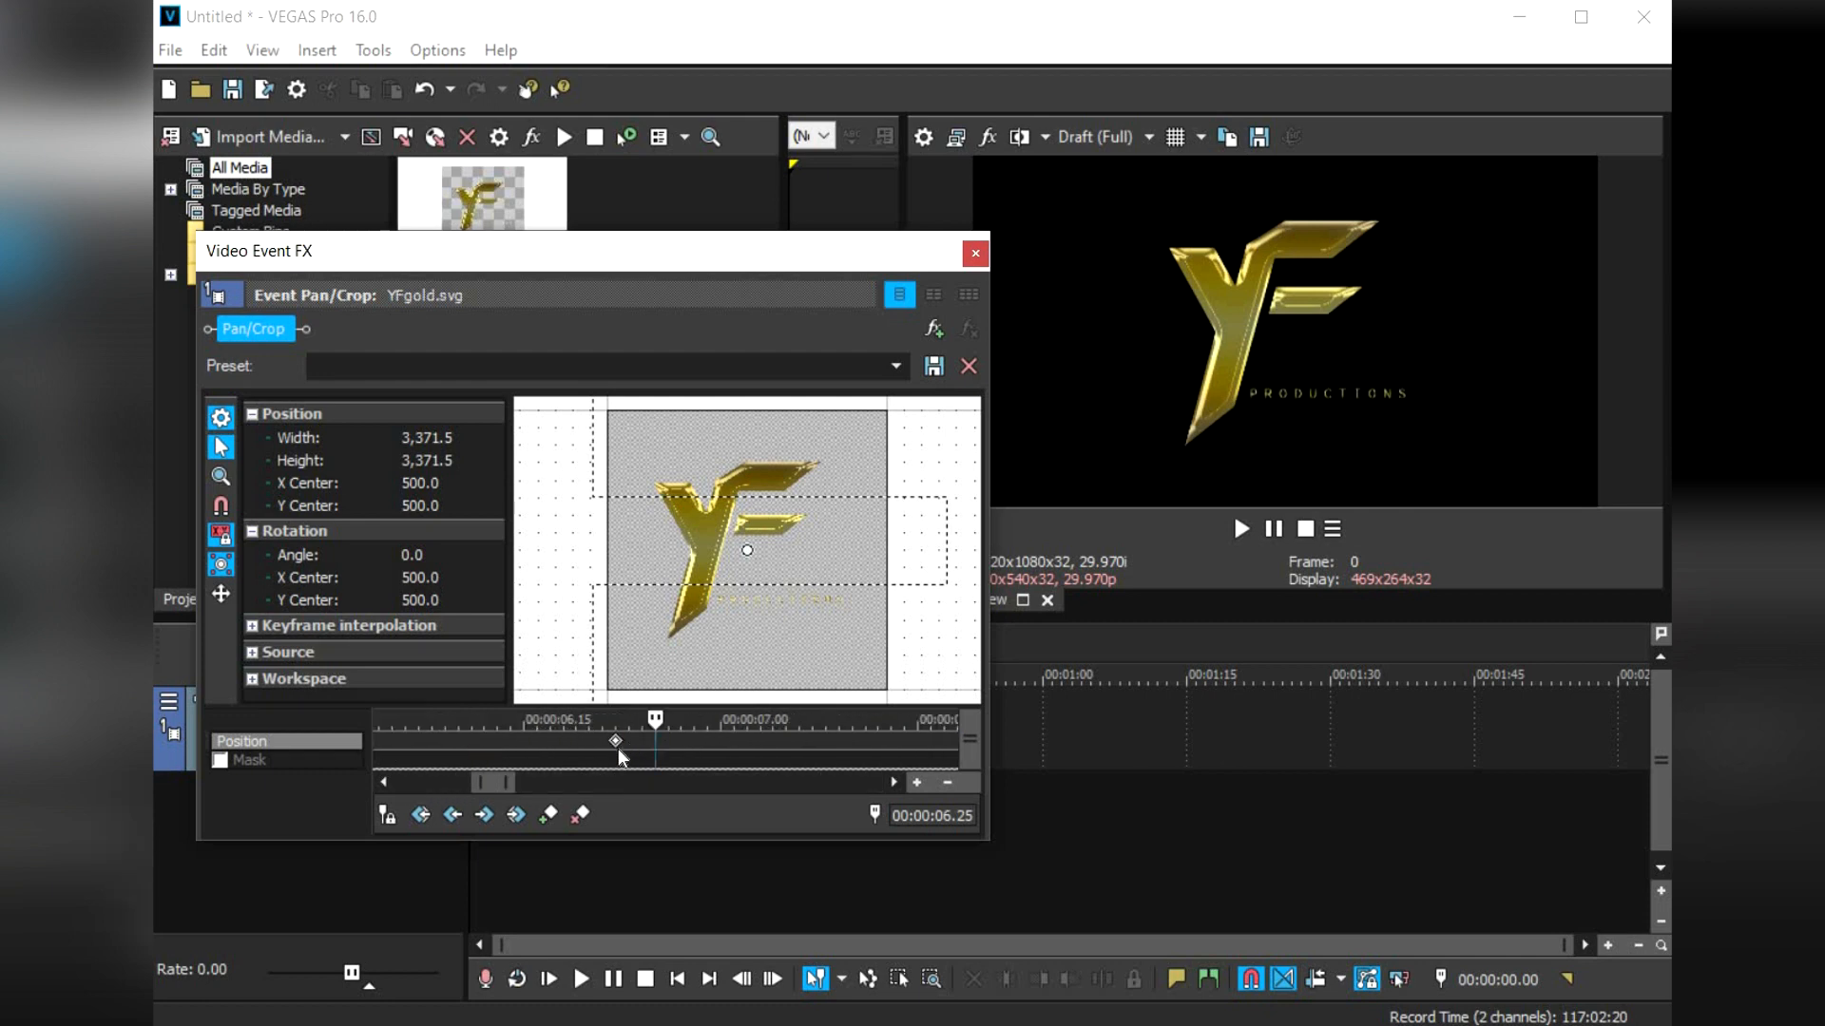
left_click(421, 815)
scroll(744, 739, "down", 5)
left_click_drag(539, 741, 428, 742)
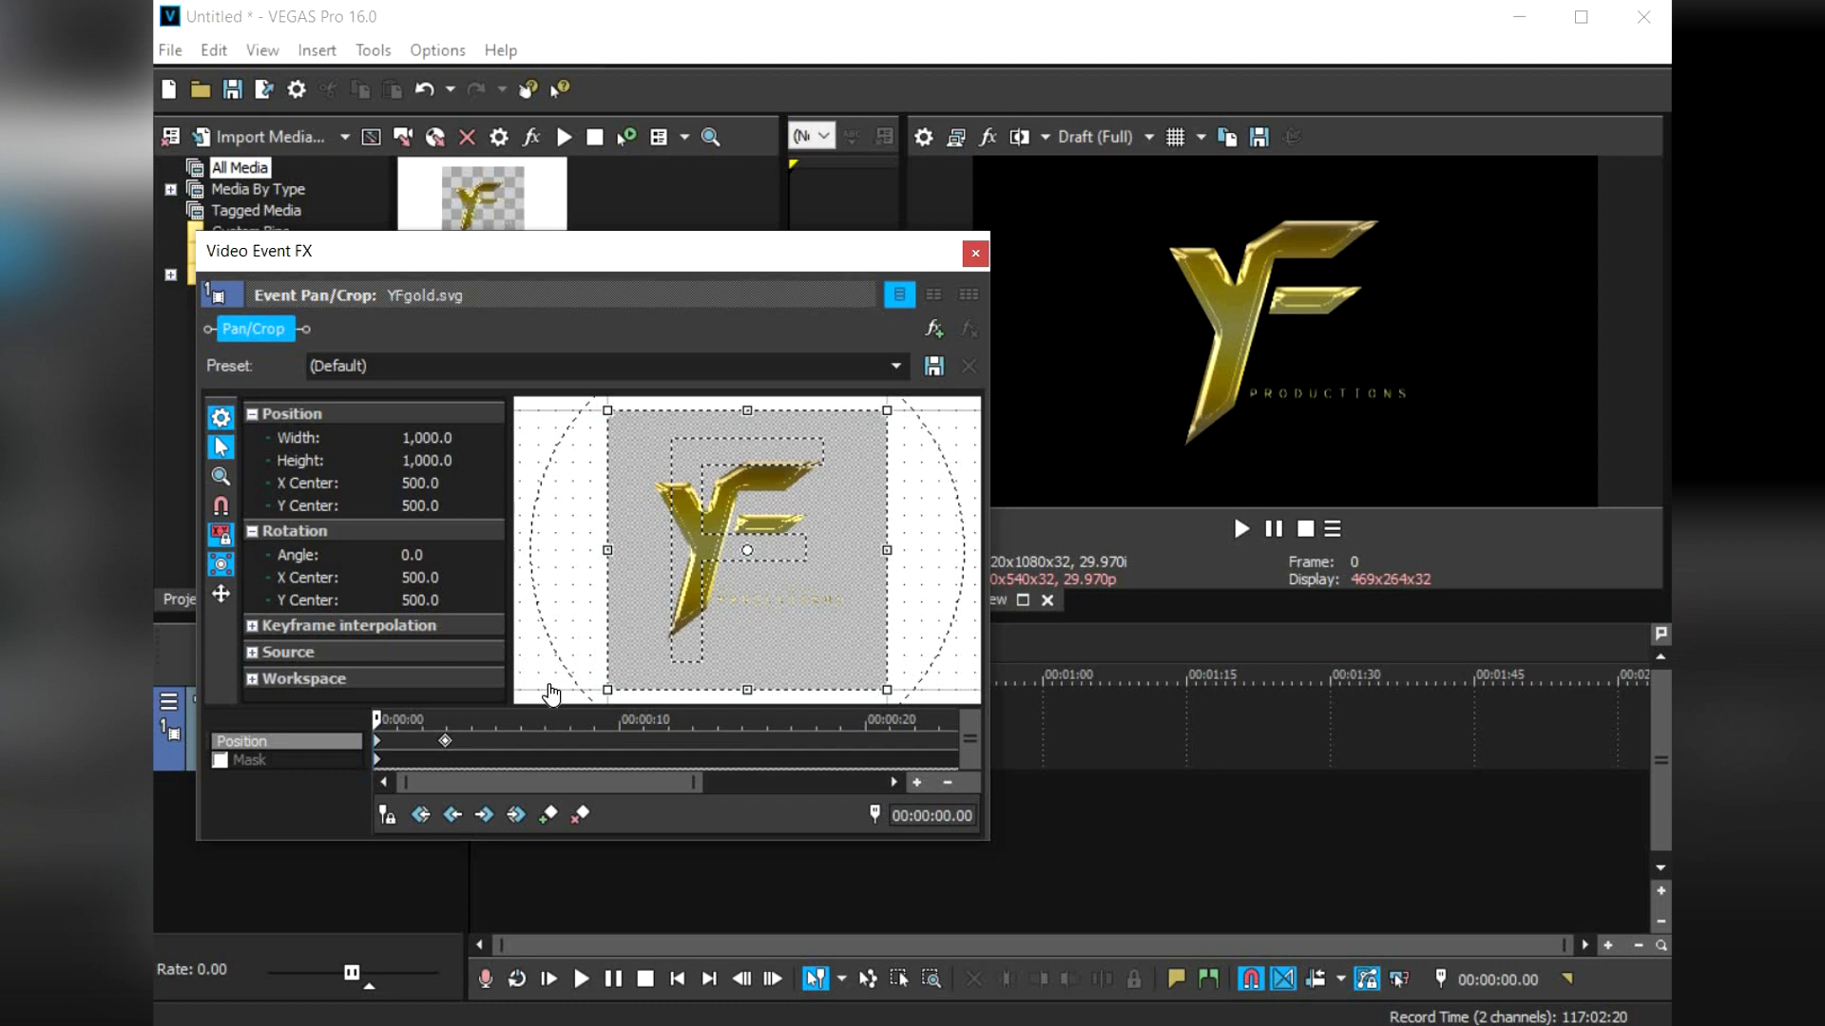
left_click(973, 257)
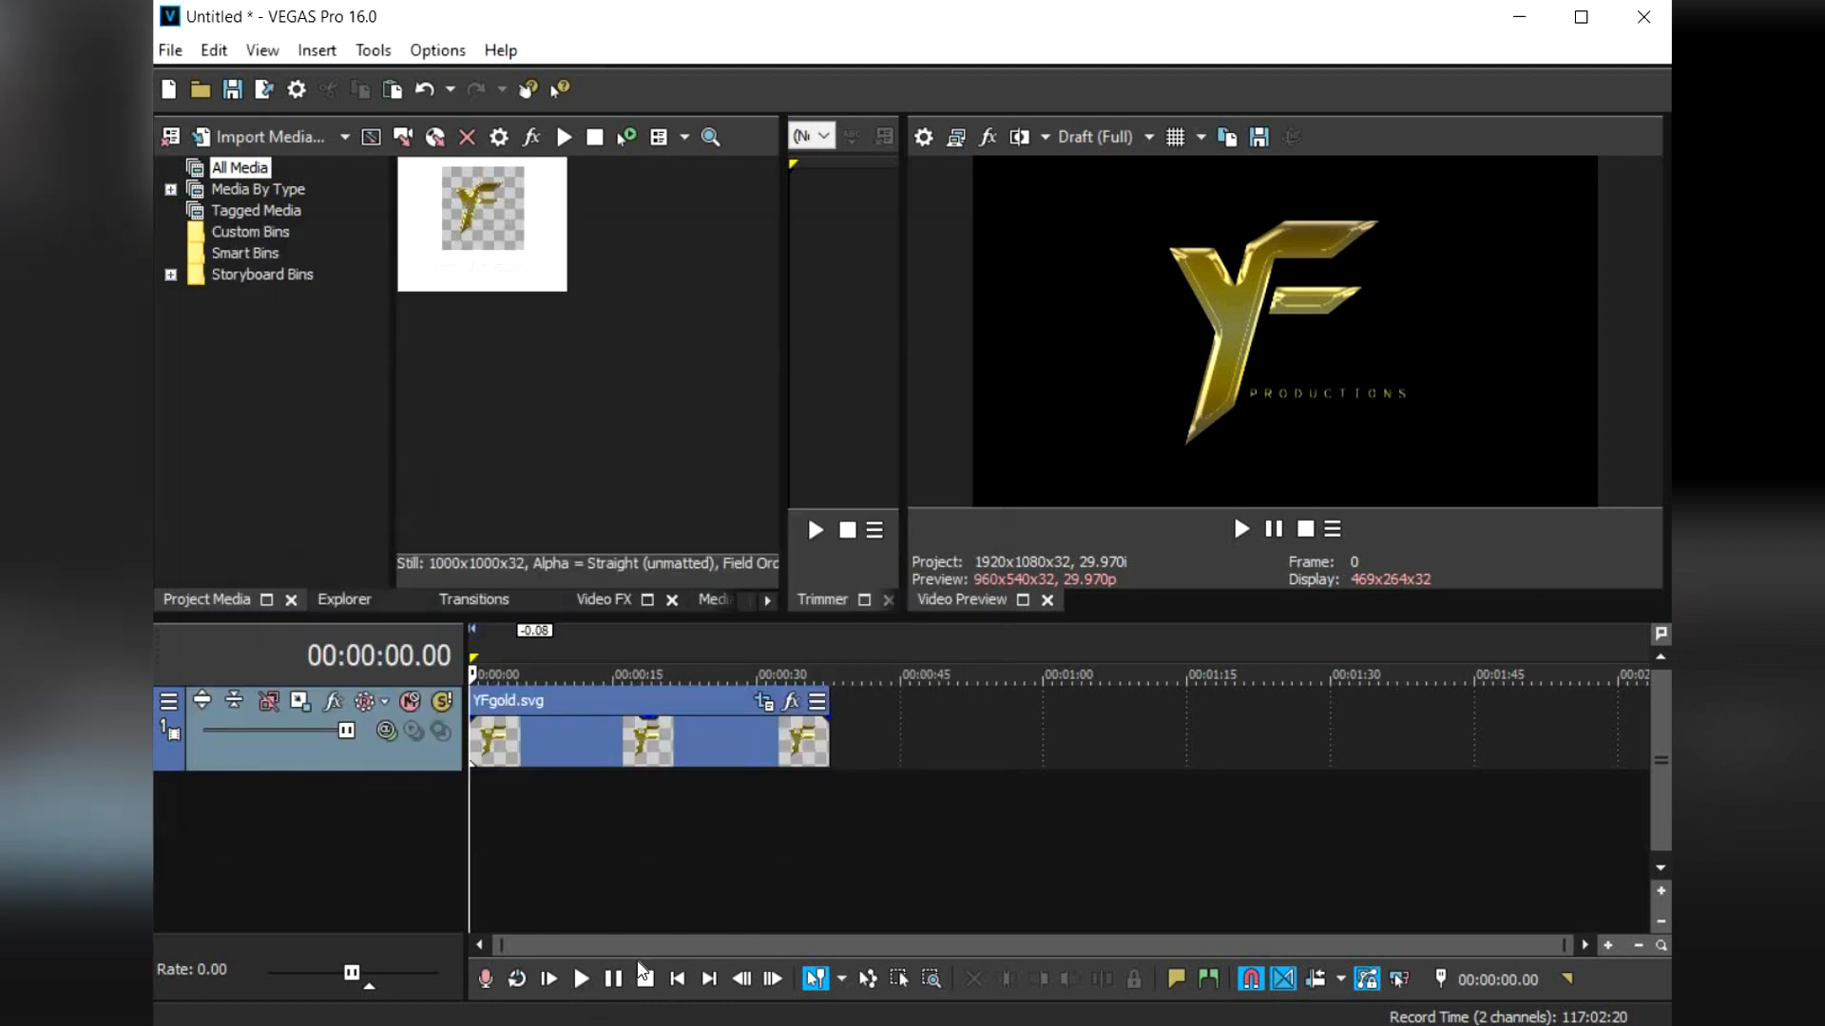
key("space")
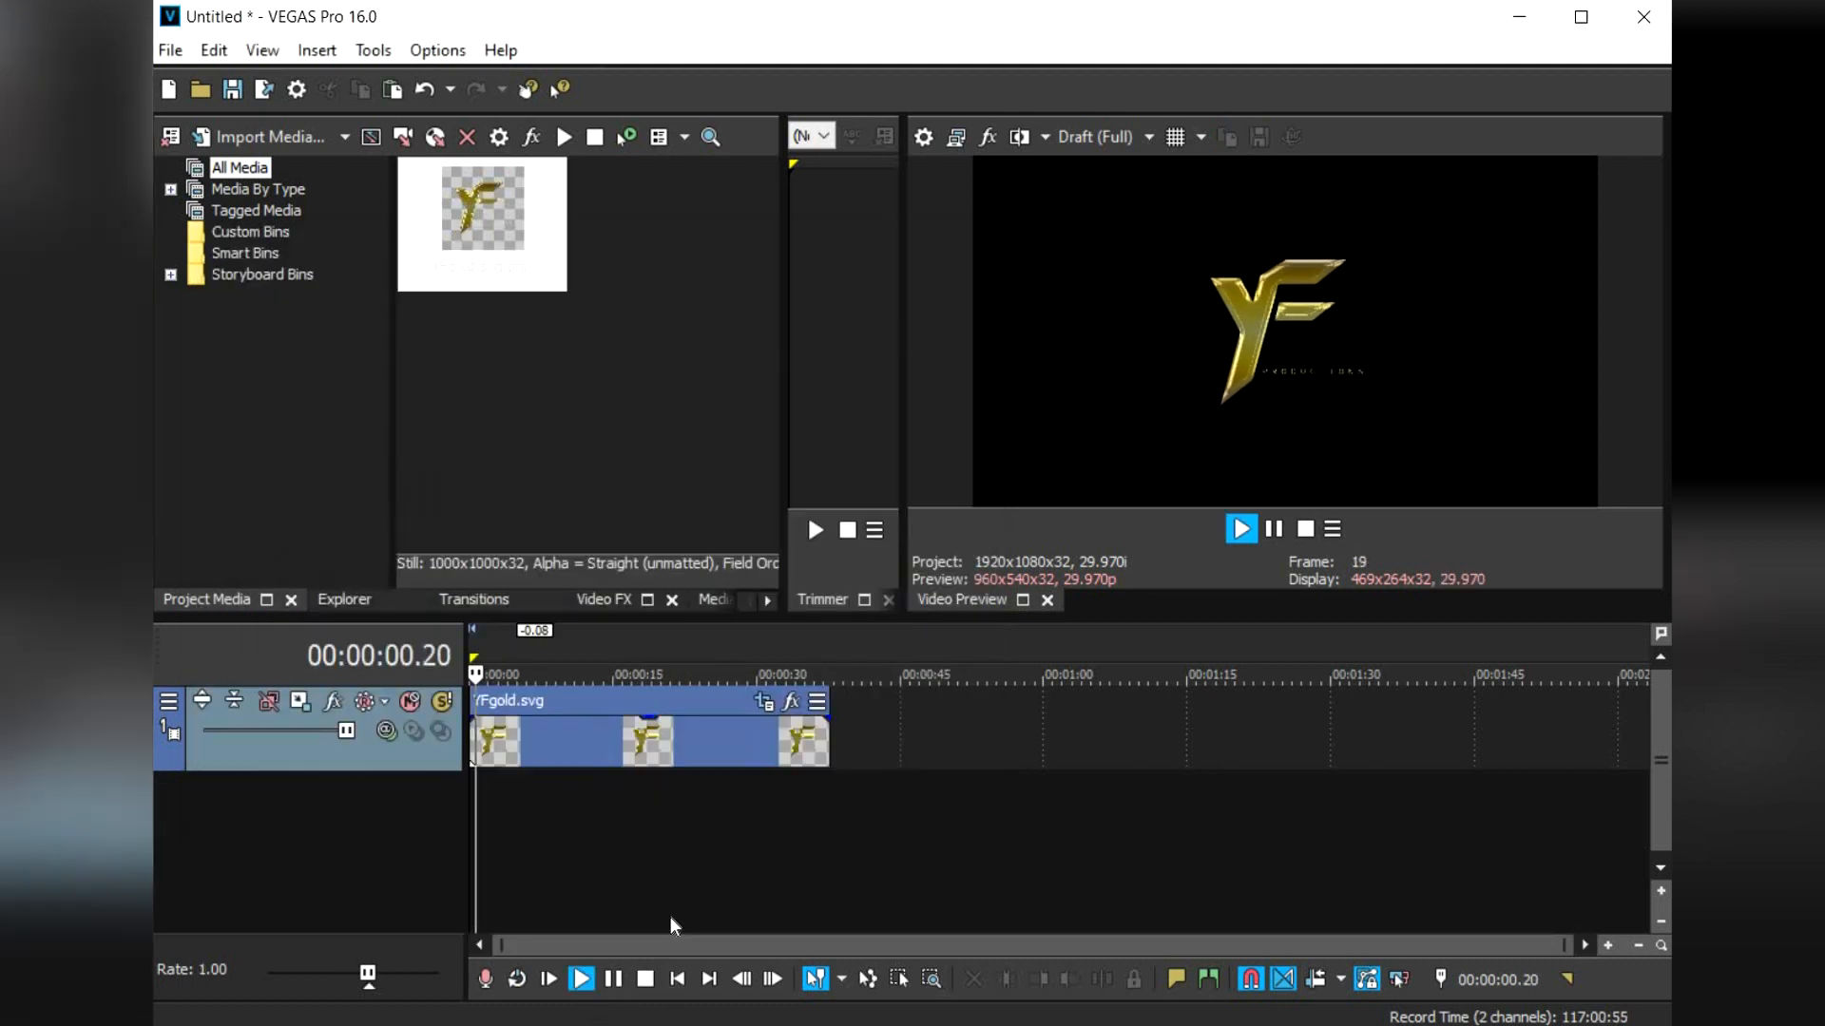
key("space")
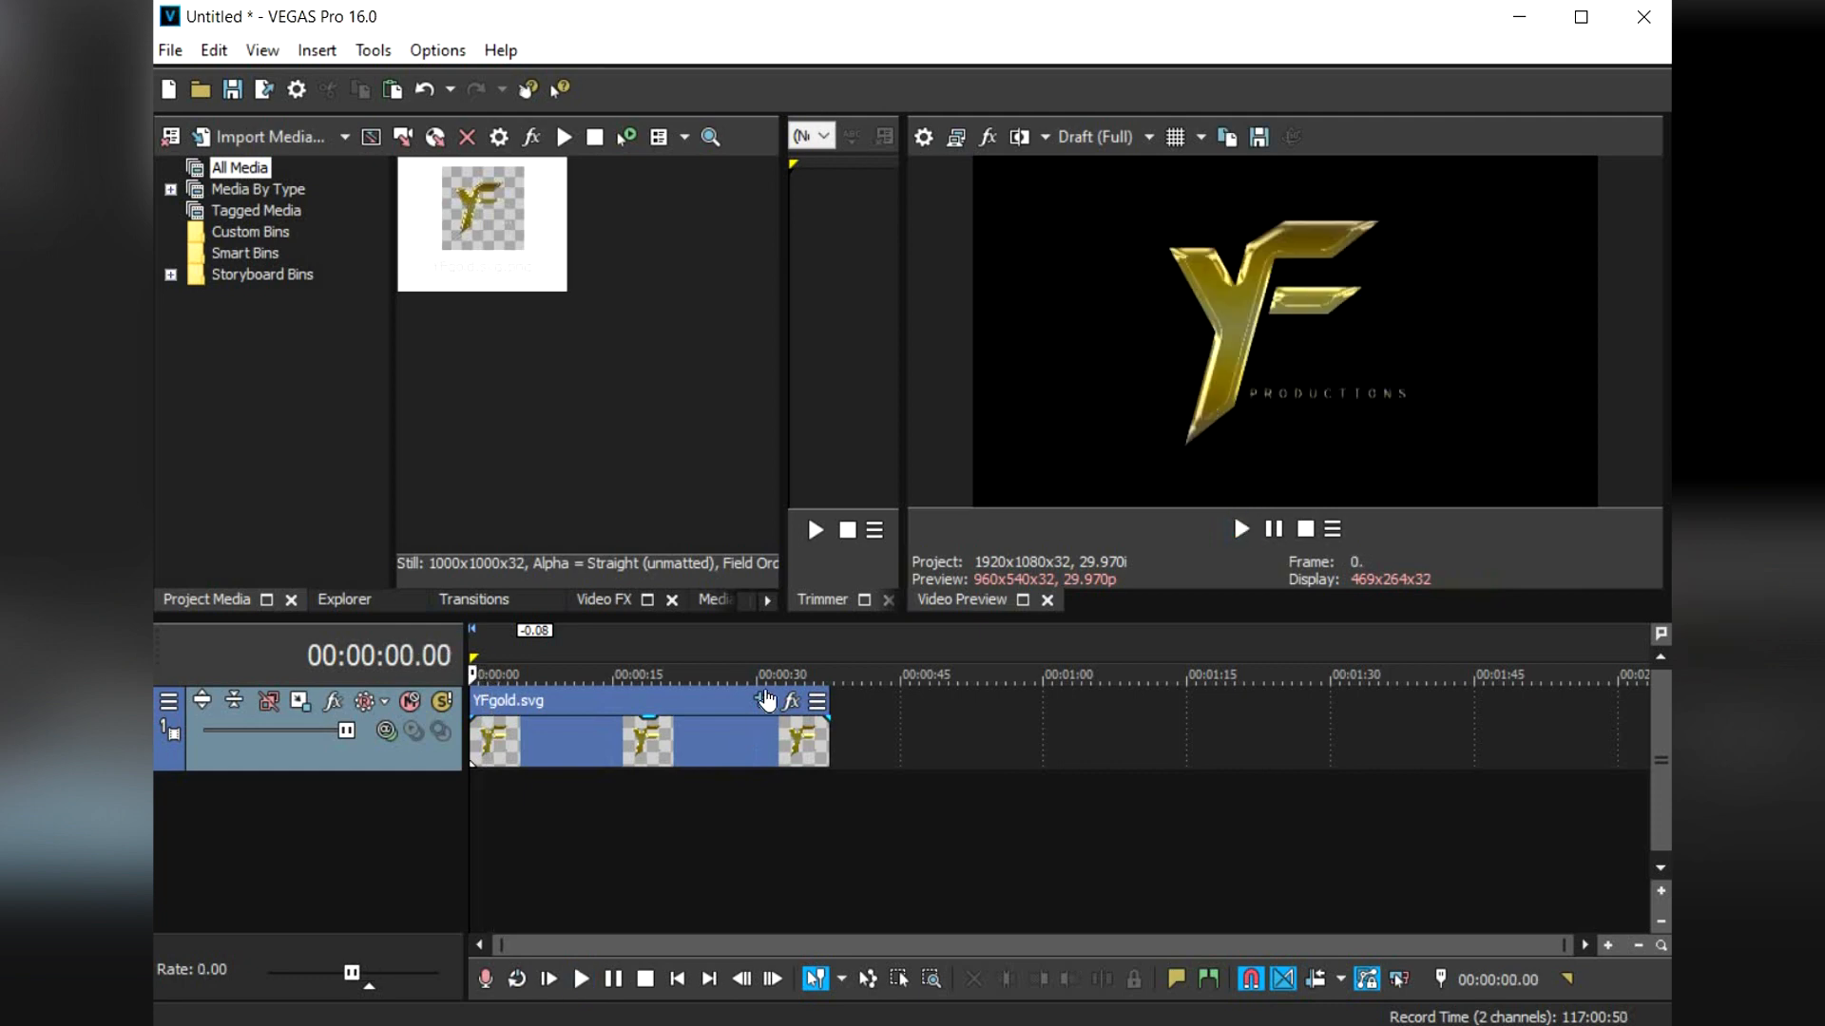
- Trim the end of the YFgold.svg event by 14.09 on the timeline
left_click(766, 701)
scroll(487, 734, "up", 5)
left_click(974, 253)
left_click_drag(825, 731, 703, 741)
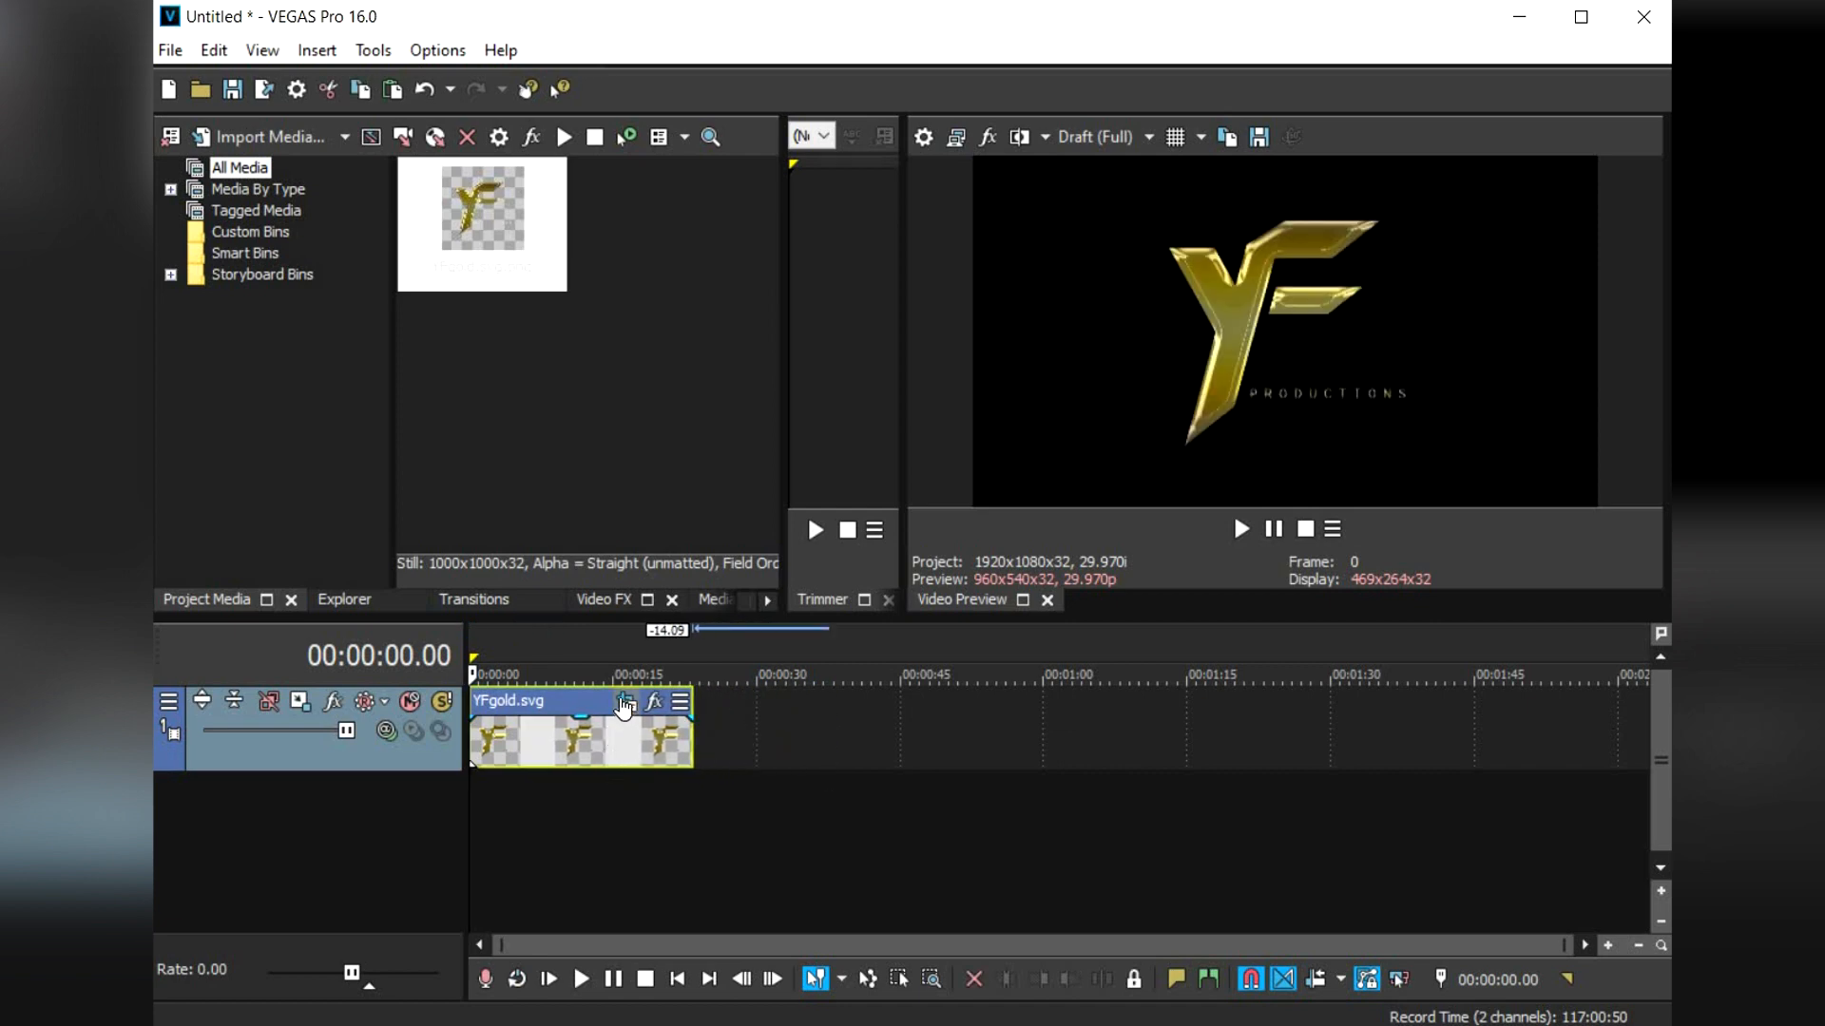
- Move the logo's second Position keyframe to 00:00:01.01 and play back the quicker shrink
left_click(627, 701)
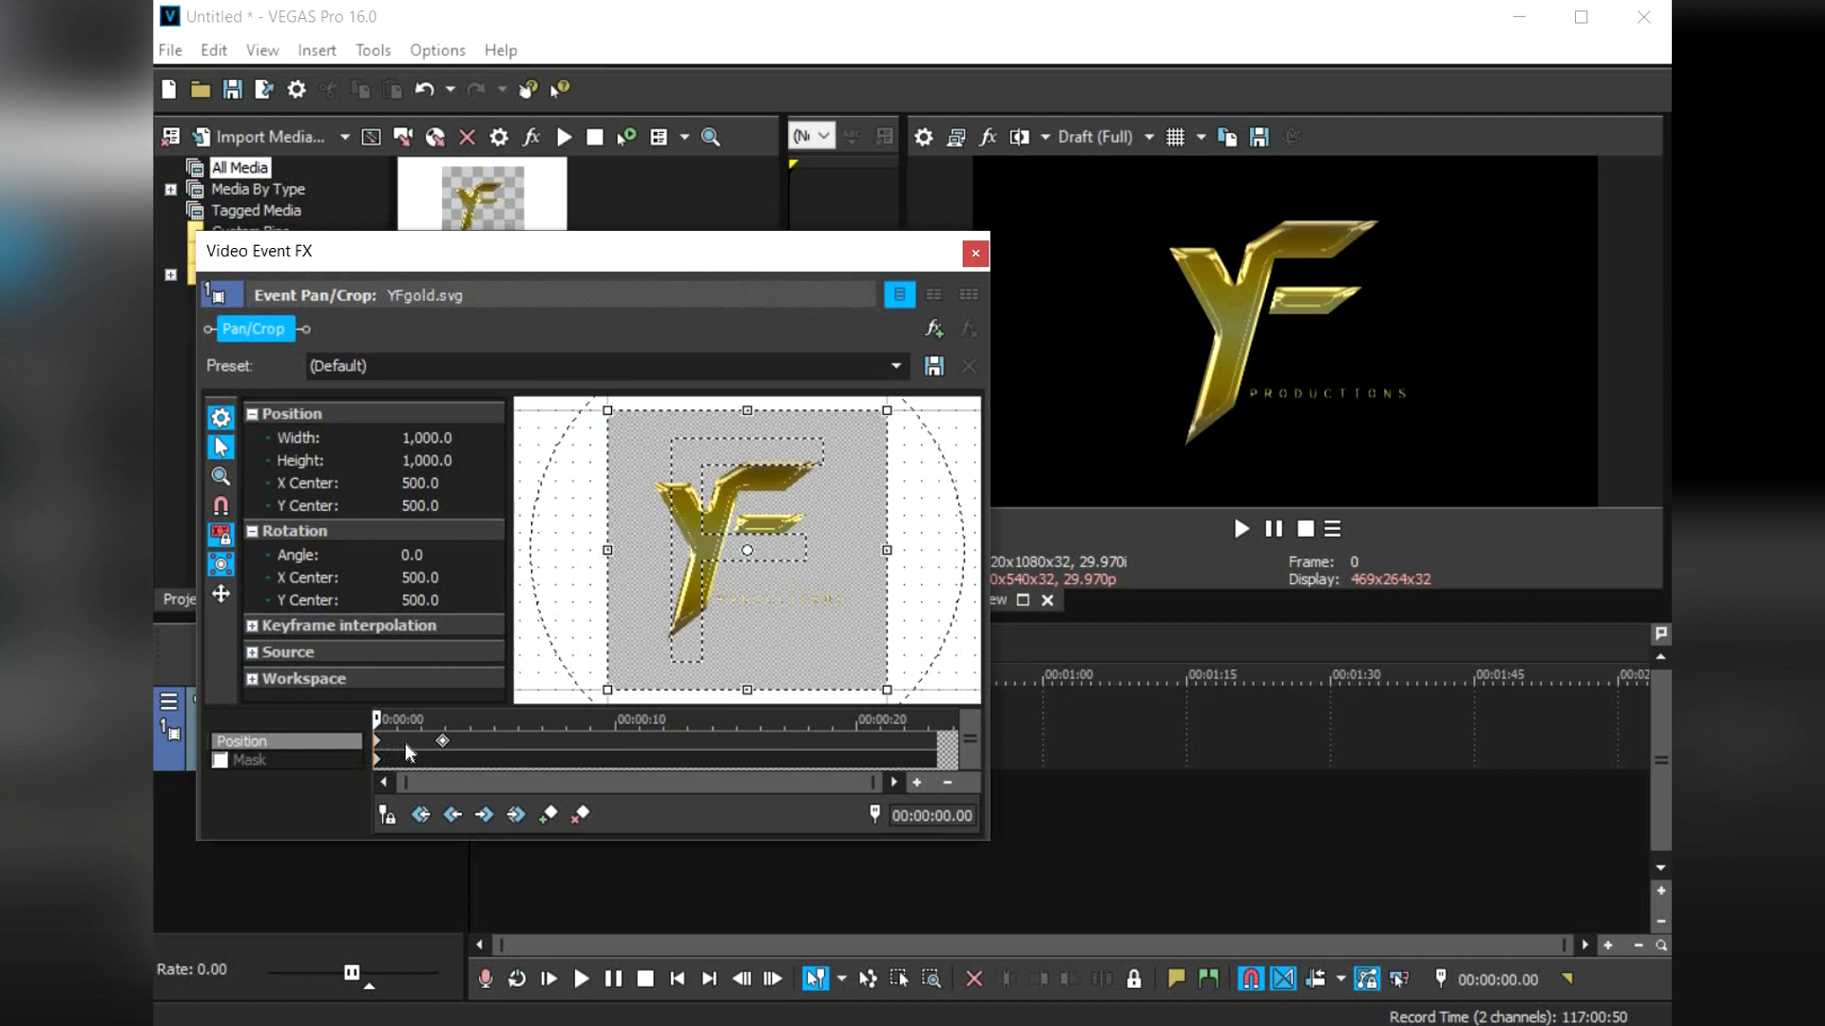
scroll(405, 751, "up", 4)
left_click_drag(654, 751, 461, 756)
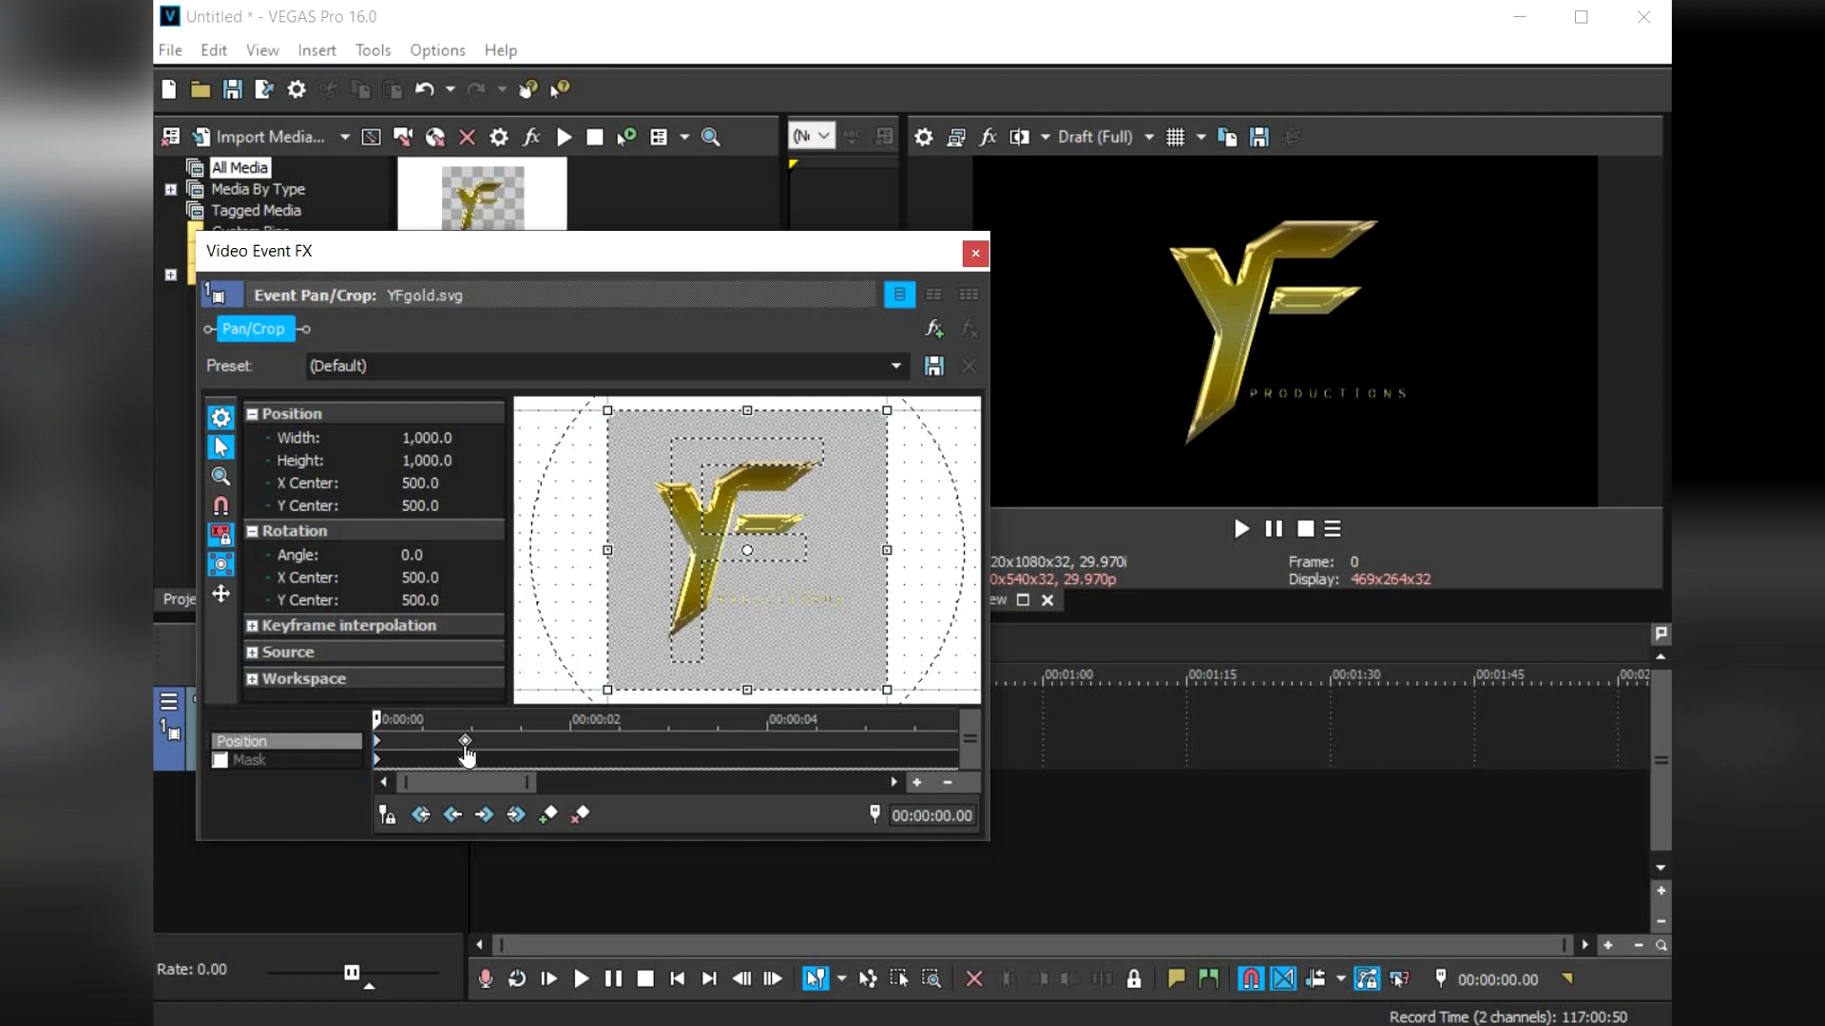
left_click(974, 253)
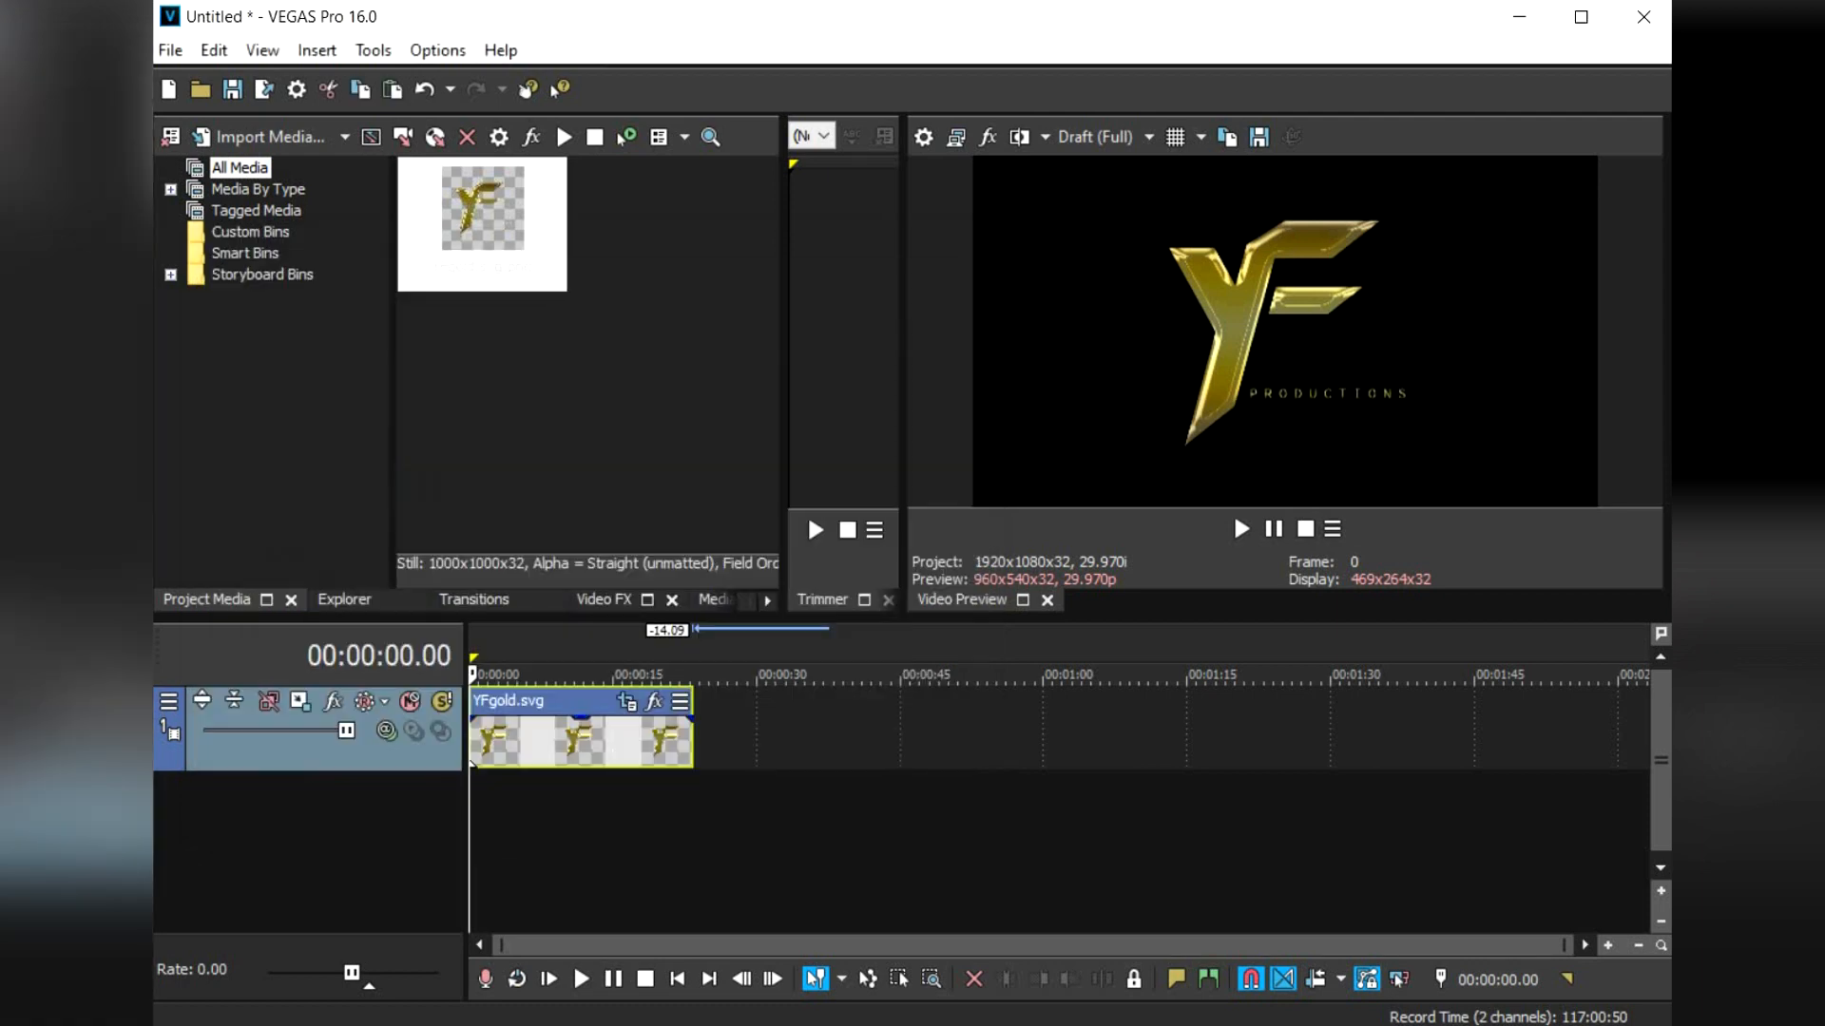
key("space")
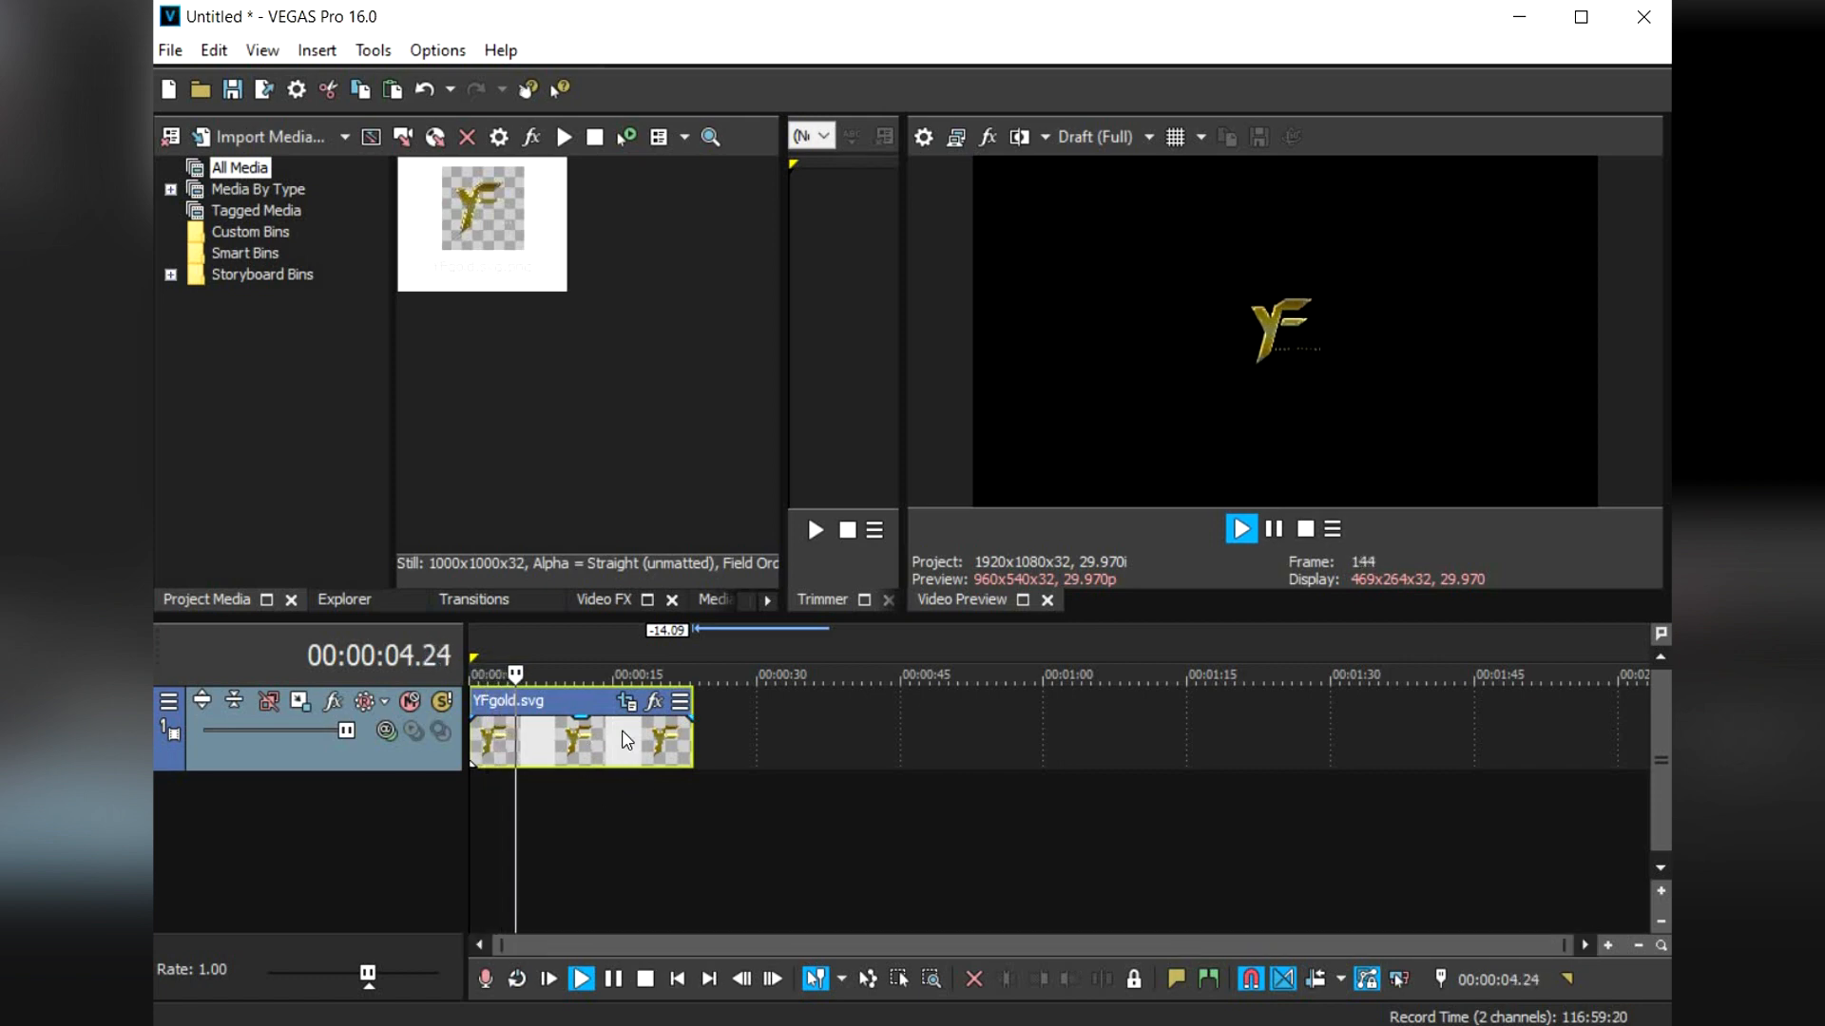
left_click(627, 702)
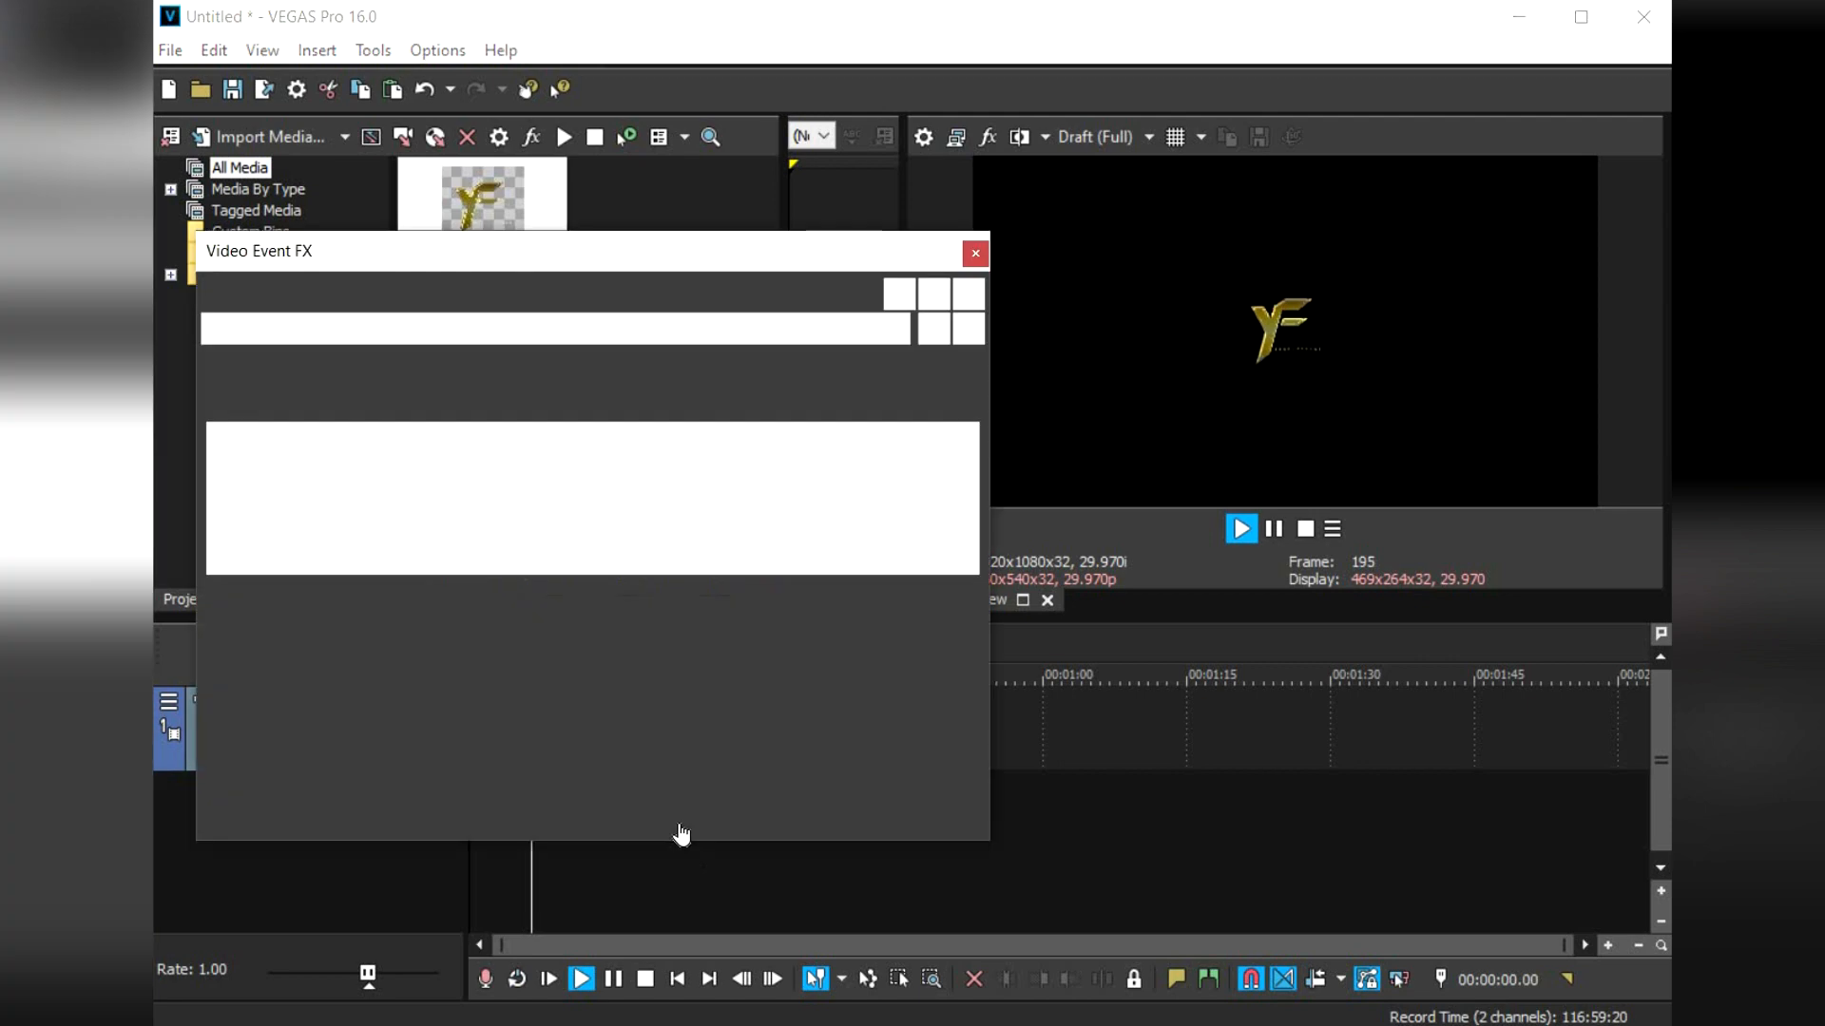
left_click(975, 254)
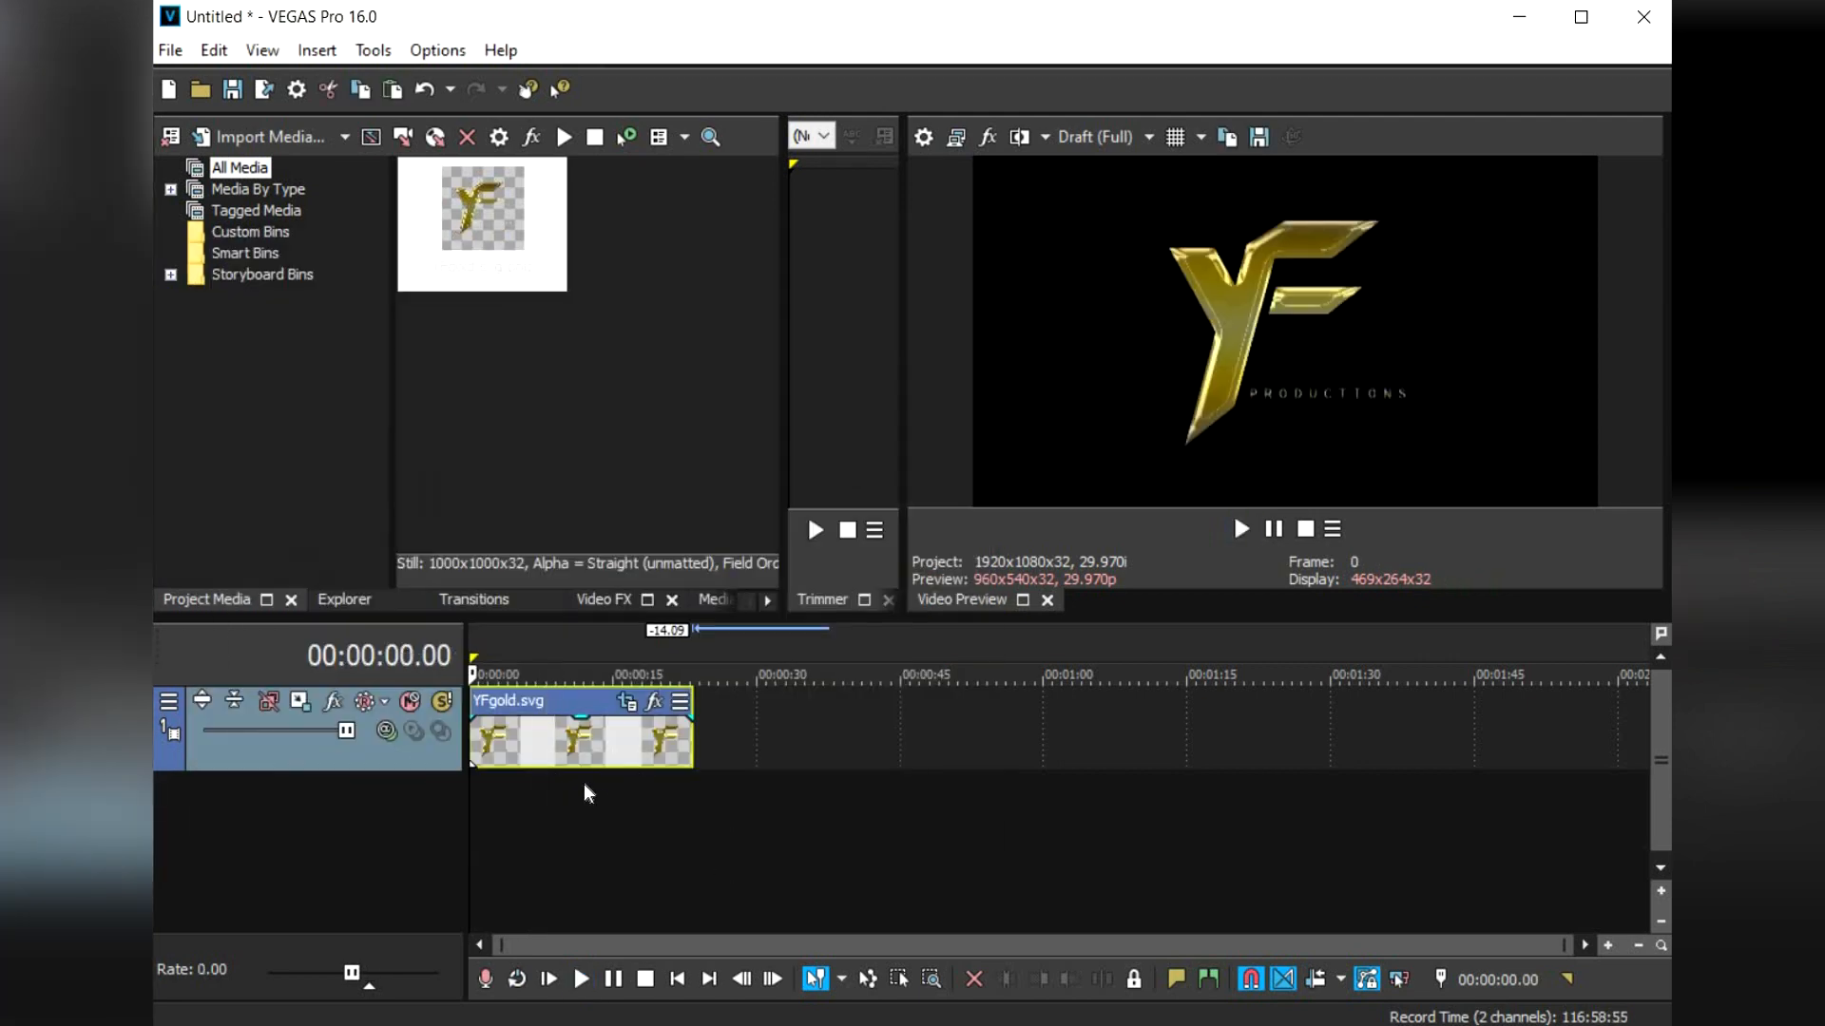
- Add a third Position keyframe at about 2.5 seconds and close the Pan/Crop settings
left_click(627, 703)
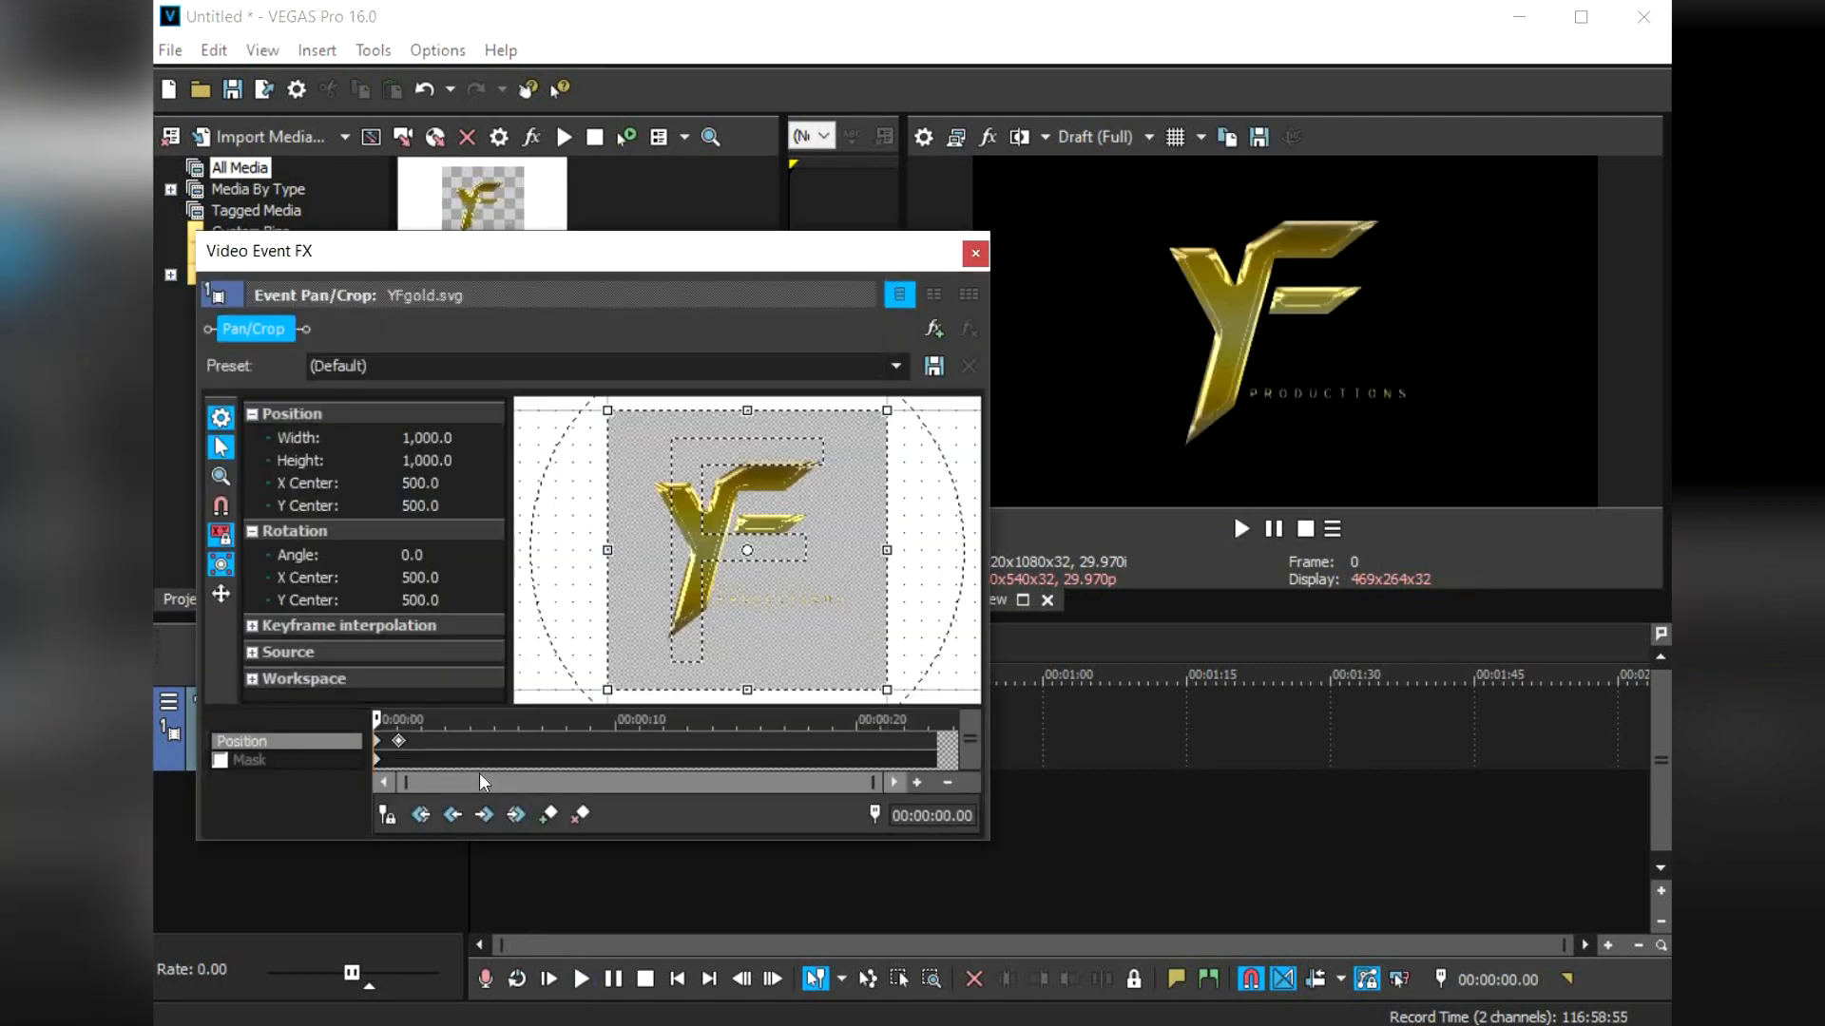
left_click(399, 742)
scroll(469, 741, "up", 4)
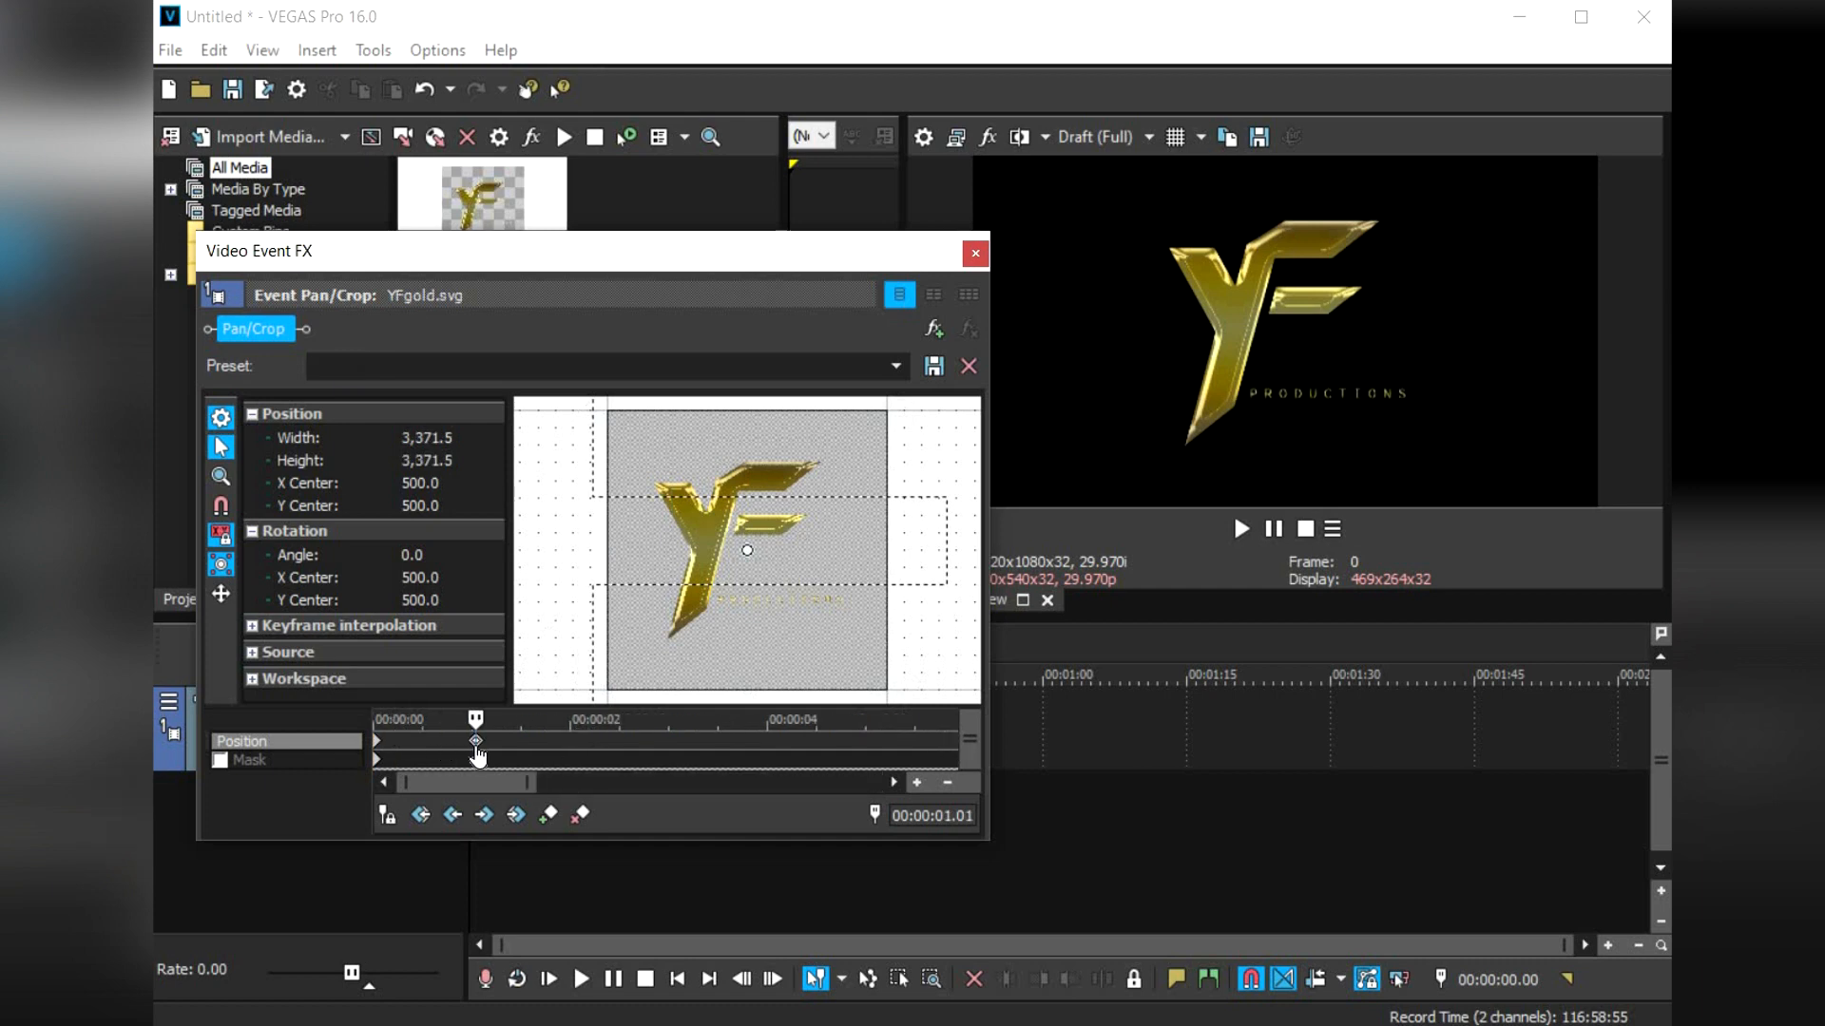
left_click(624, 745)
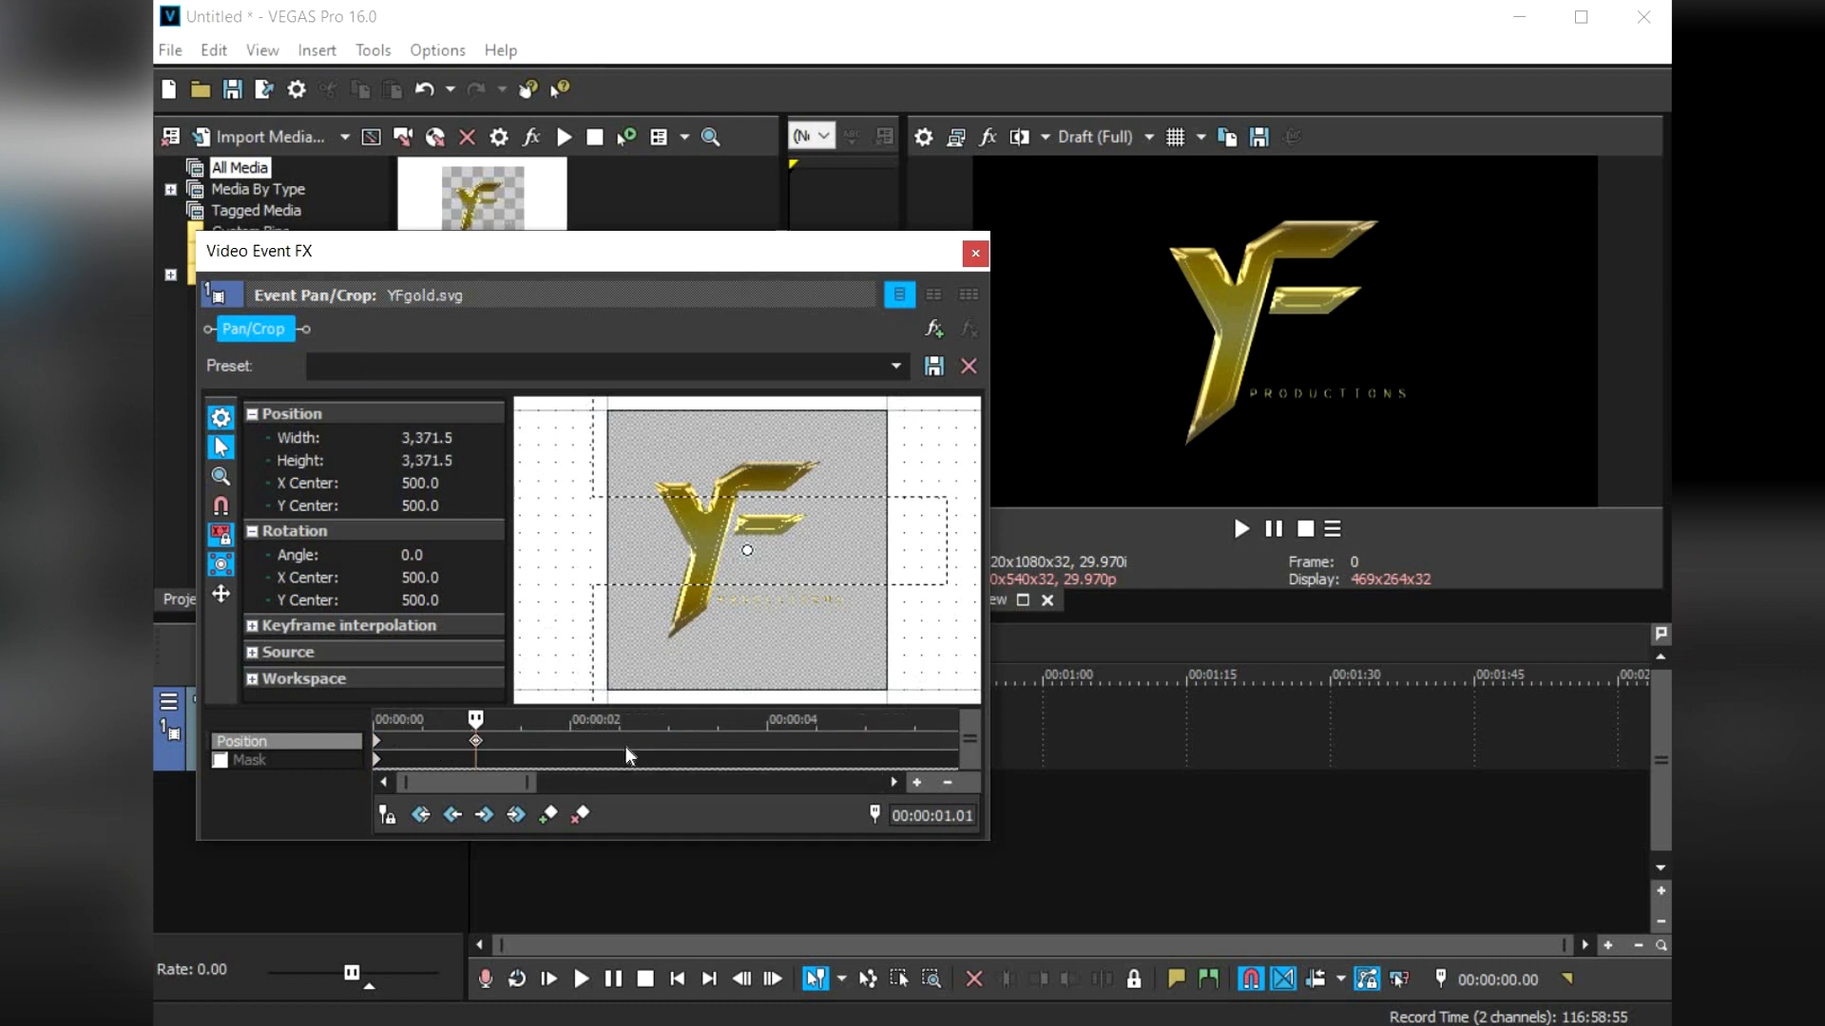
left_click(547, 816)
left_click(626, 741)
left_click(975, 253)
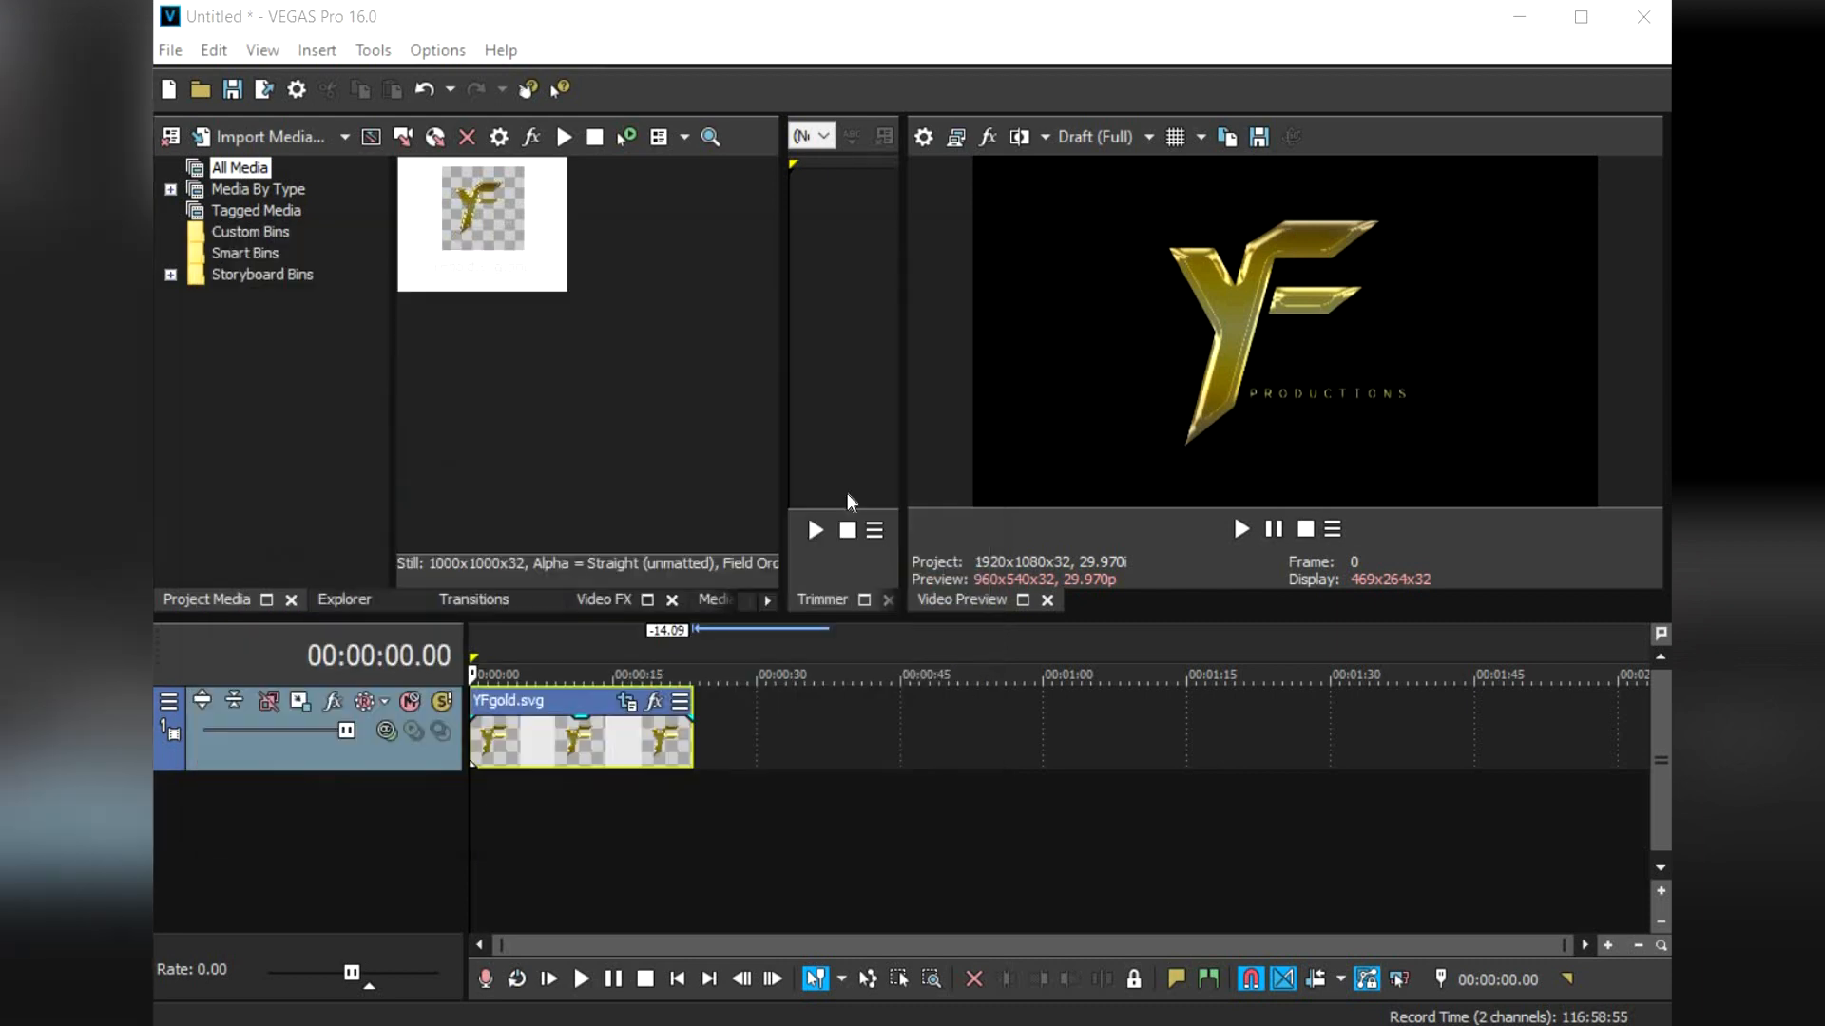
left_click(565, 757)
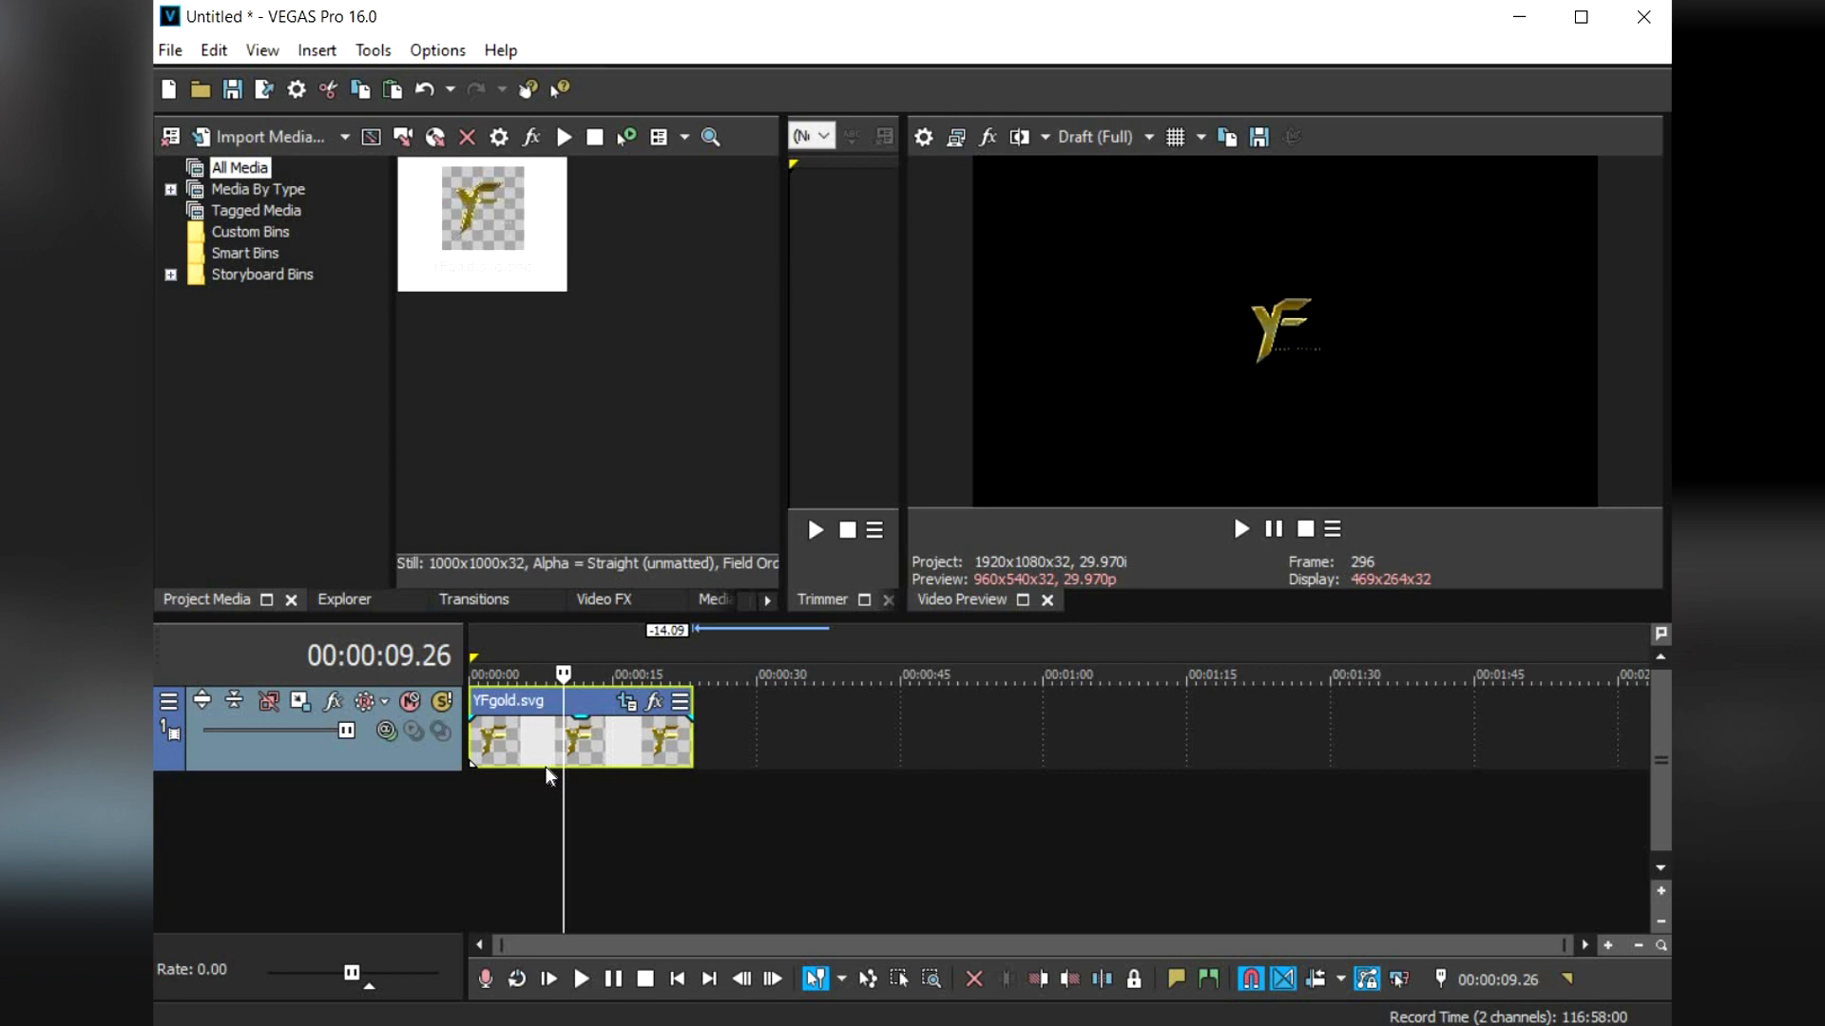
left_click(625, 703)
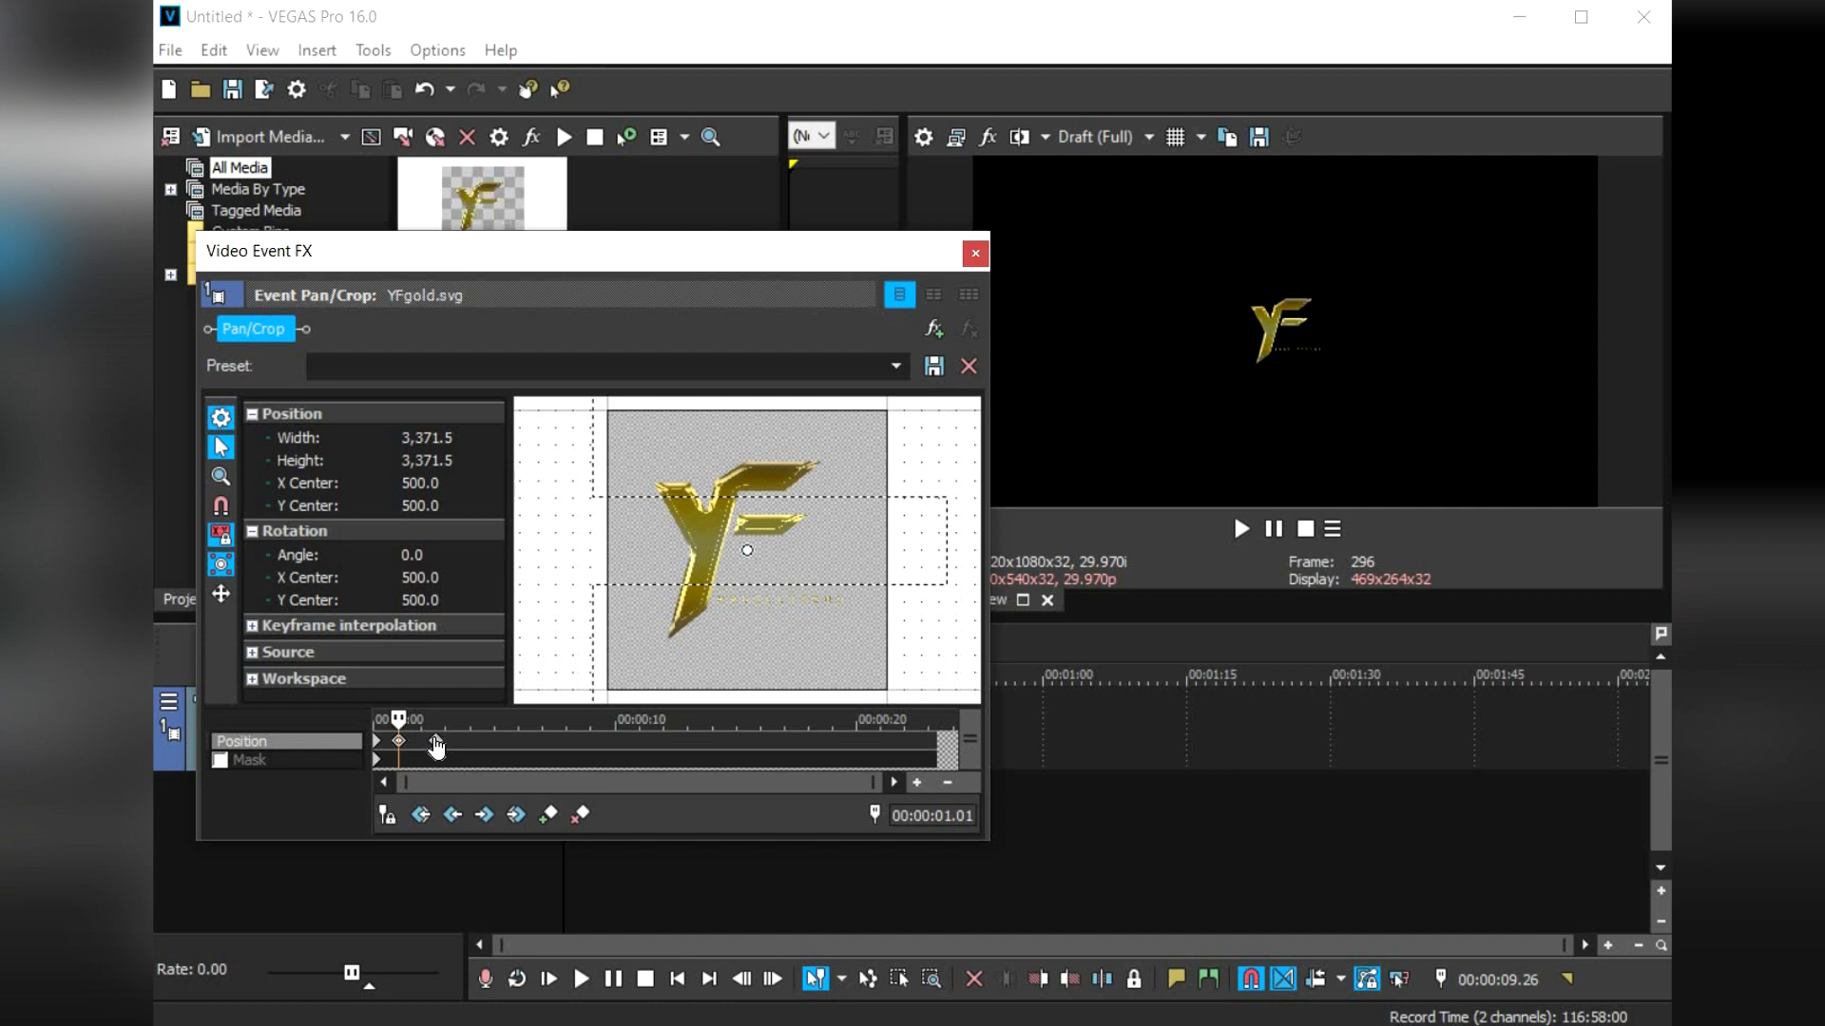
scroll(465, 729, "up", 4)
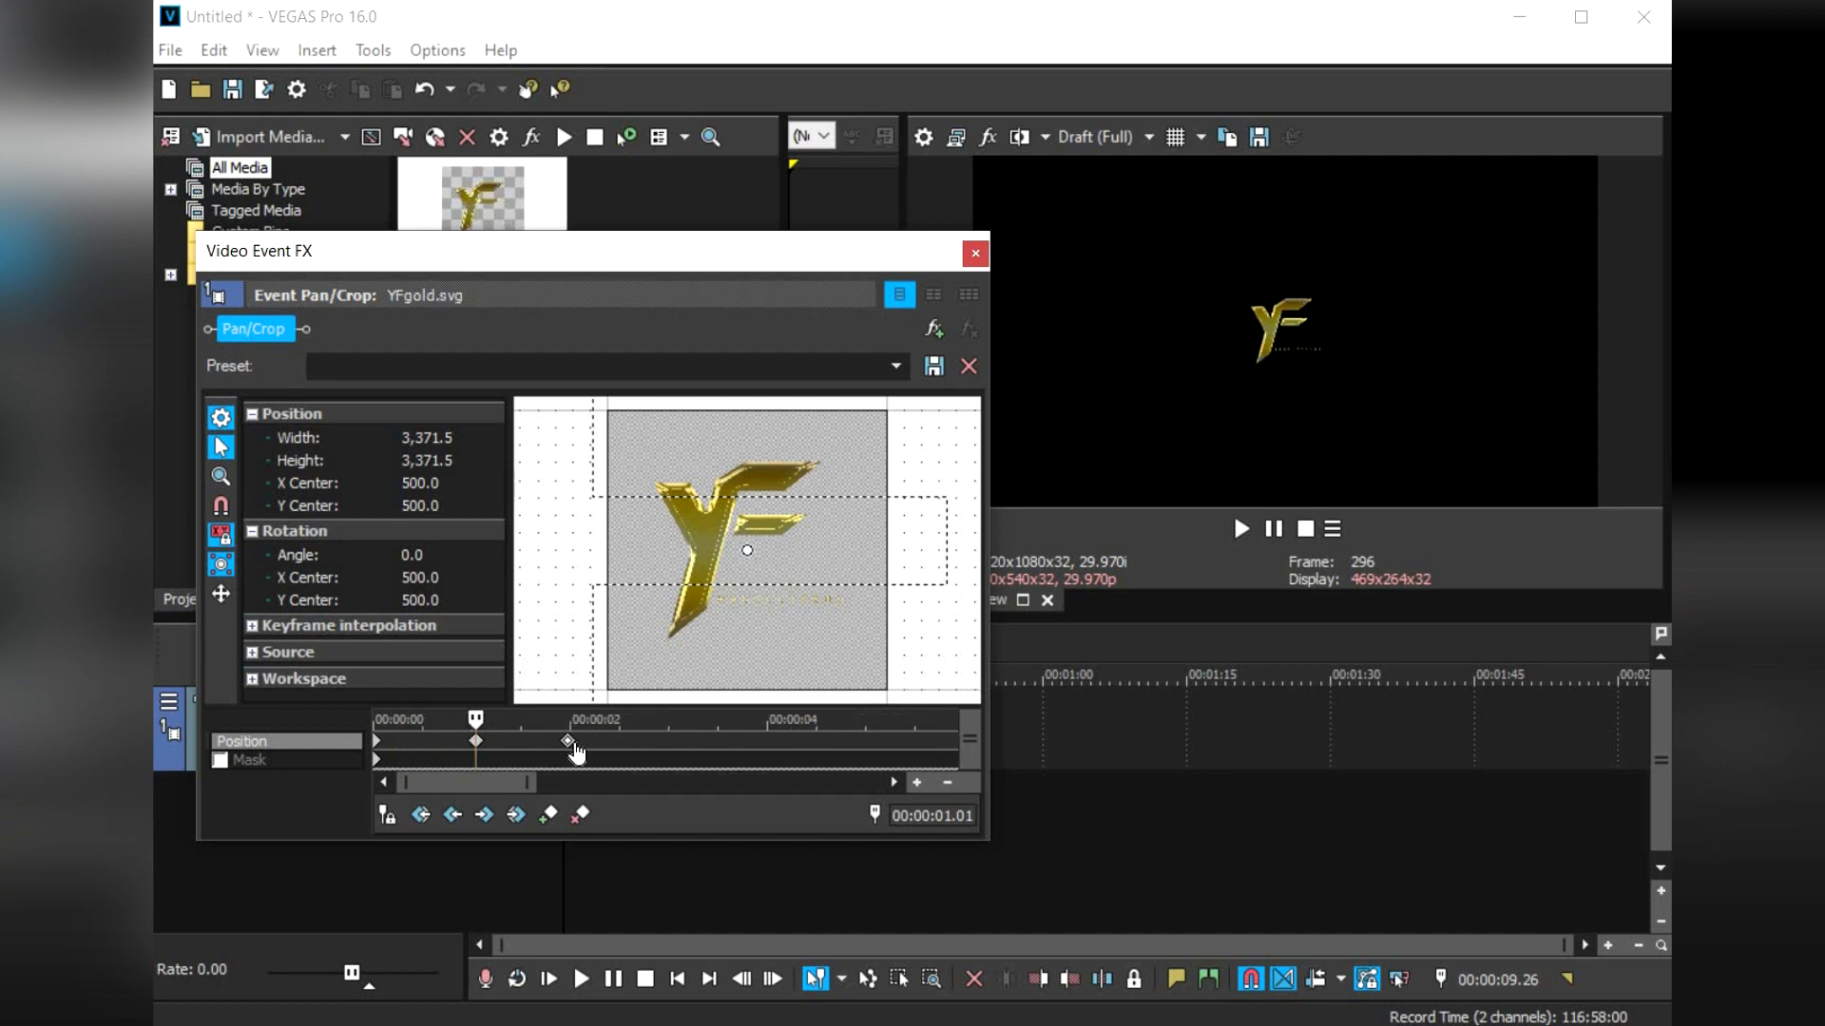
left_click(974, 255)
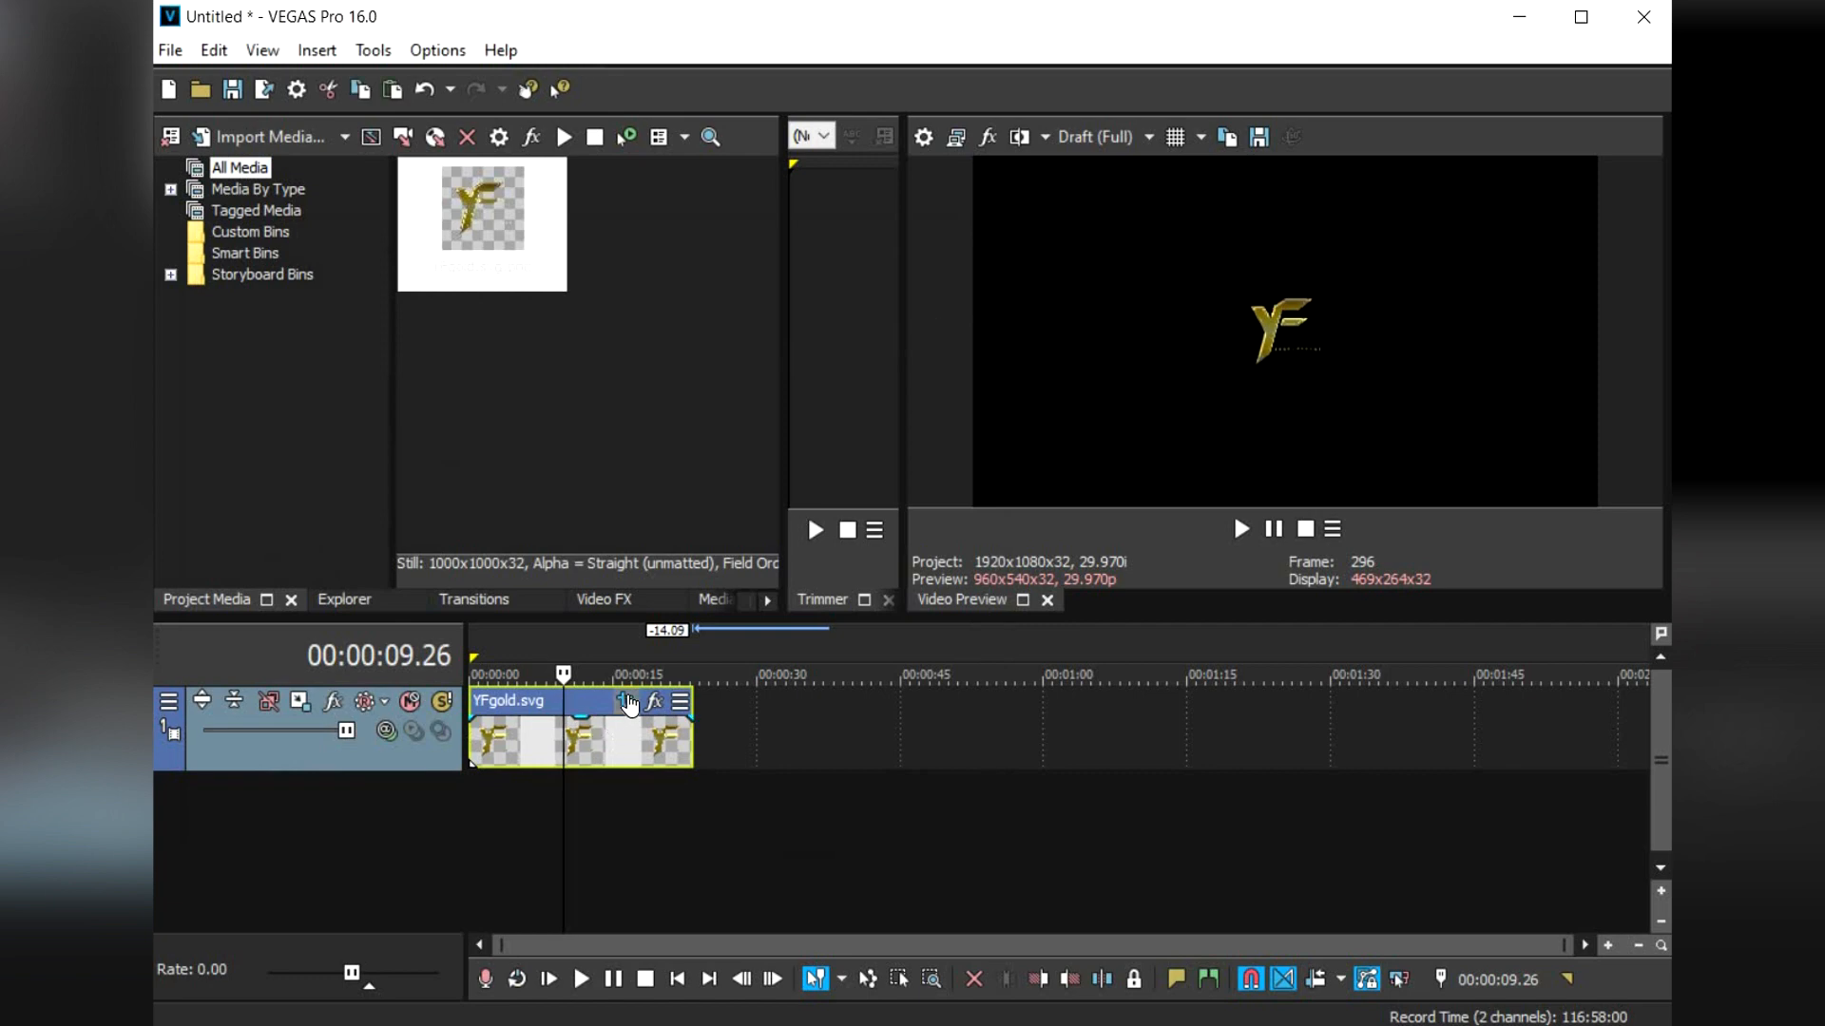
- Open the logo's Event Pan/Crop settings and go to the third Position keyframe at 00:00:01.29
left_click(626, 702)
scroll(529, 744, "up", 5)
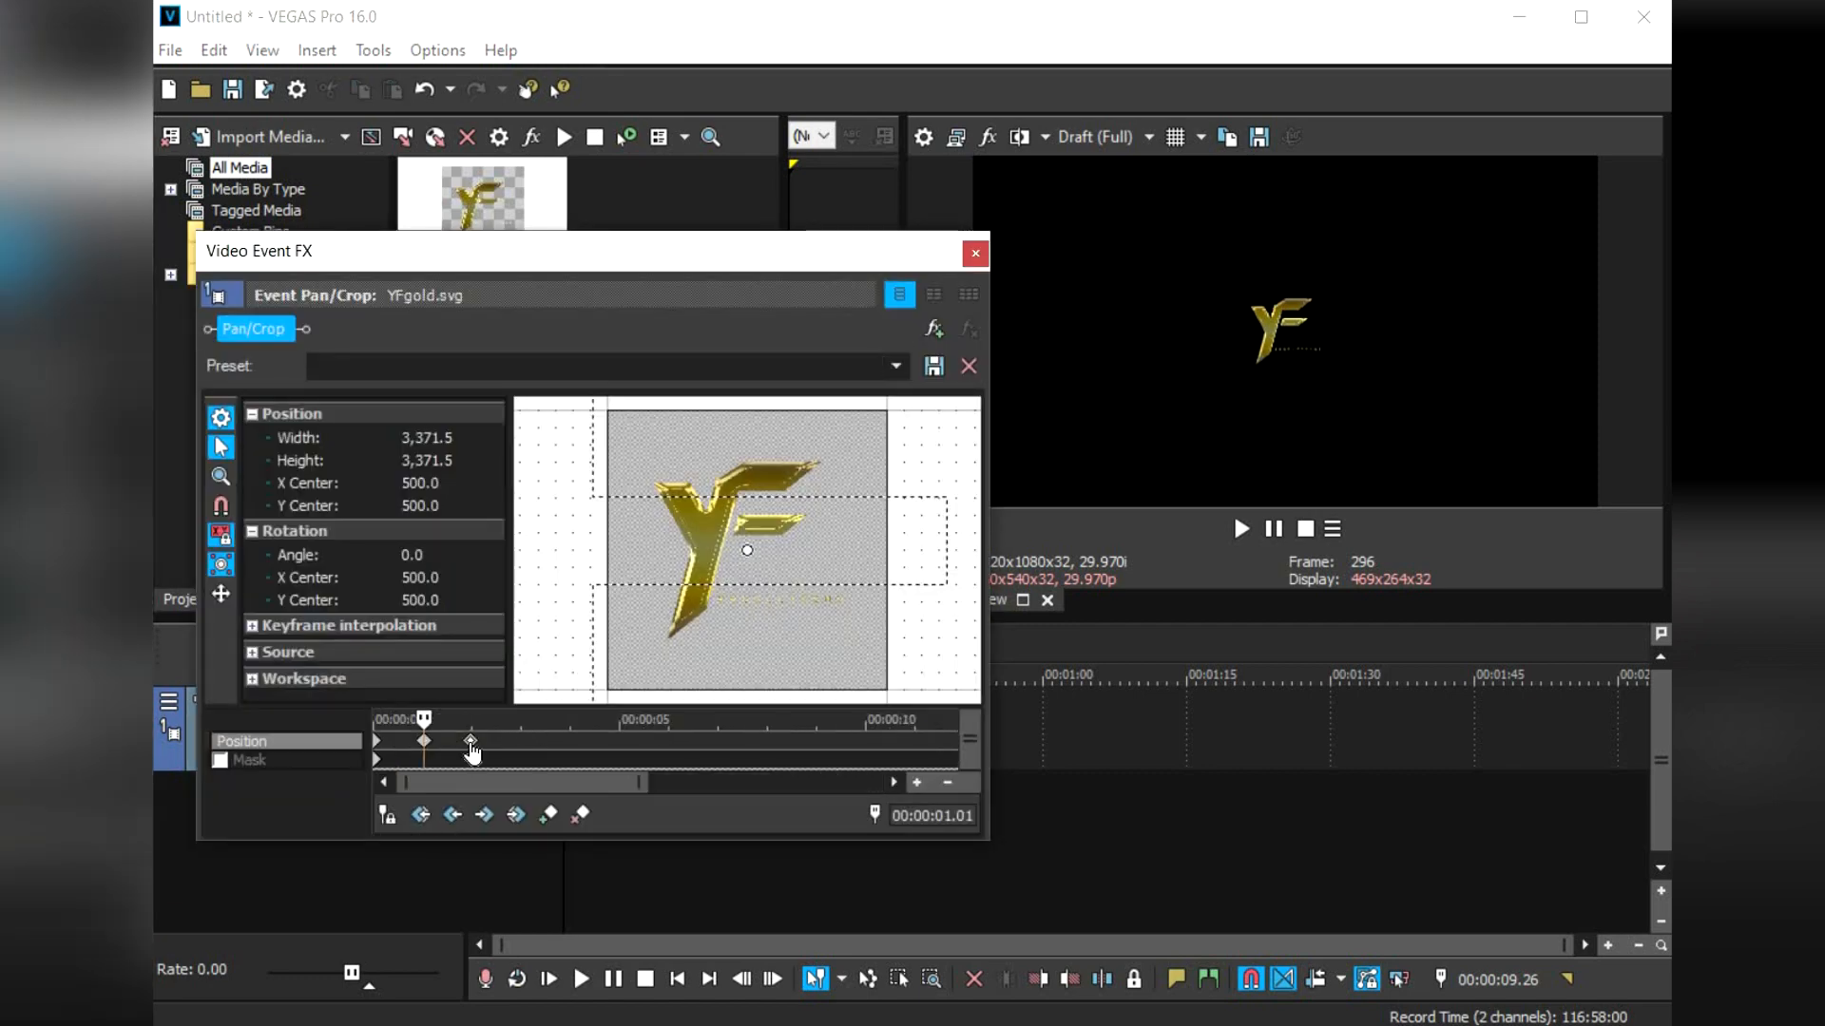
scroll(708, 708, "up", 1)
scroll(666, 537, "down", 4)
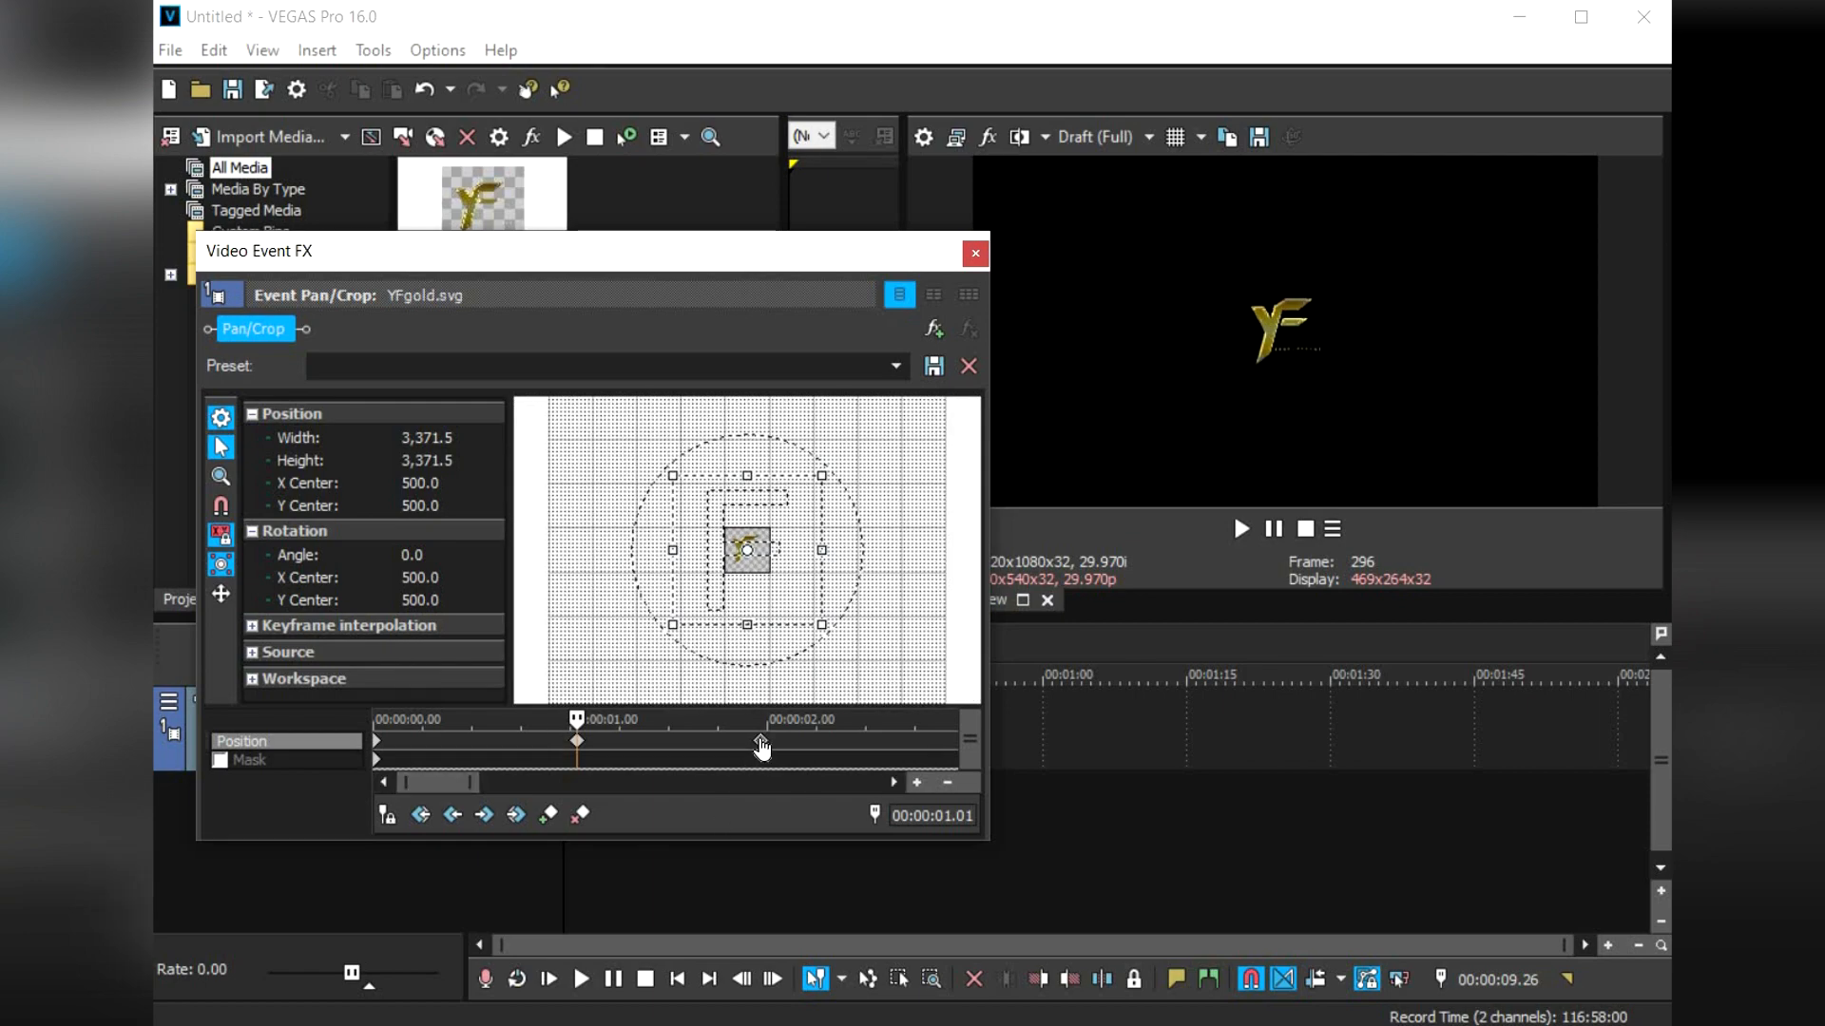
left_click(760, 743)
- Reduce the crop height to about 3,009 with Lock Aspect Ratio off, then scale the frame to about 3,980 by 3,553 with it on
left_click(223, 537)
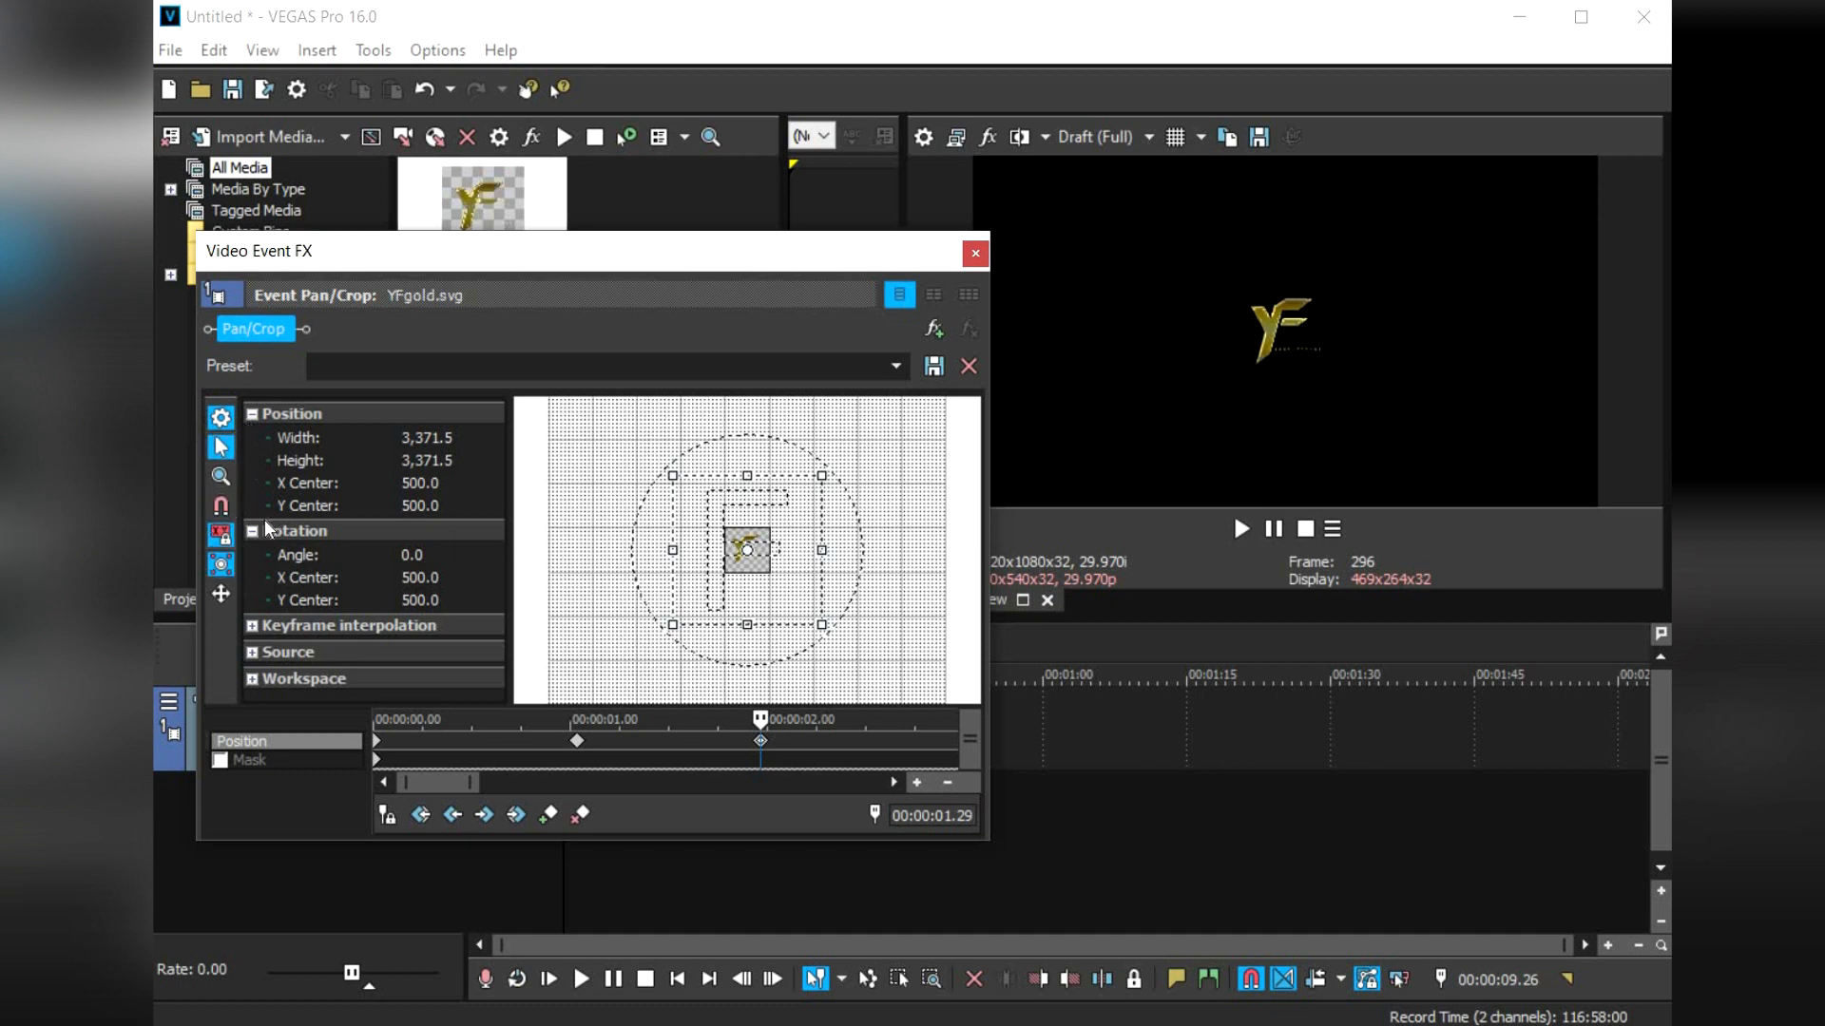
left_click(225, 568)
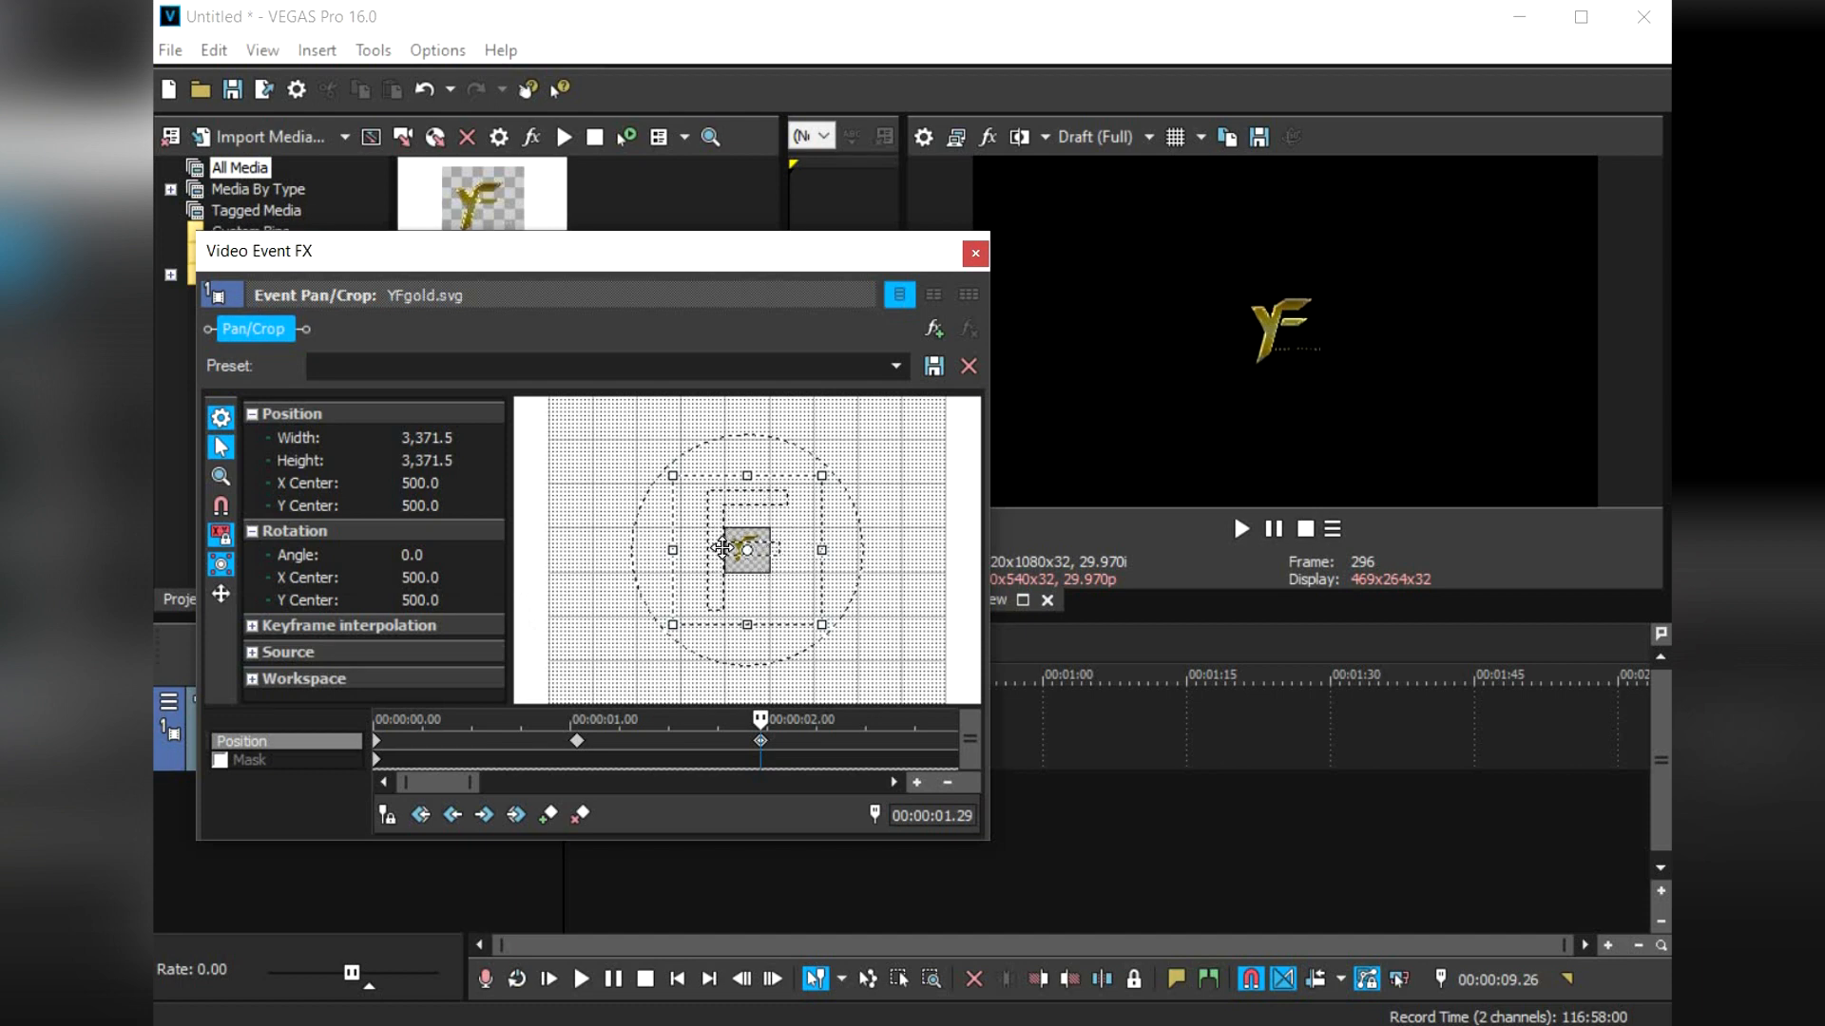
left_click(224, 540)
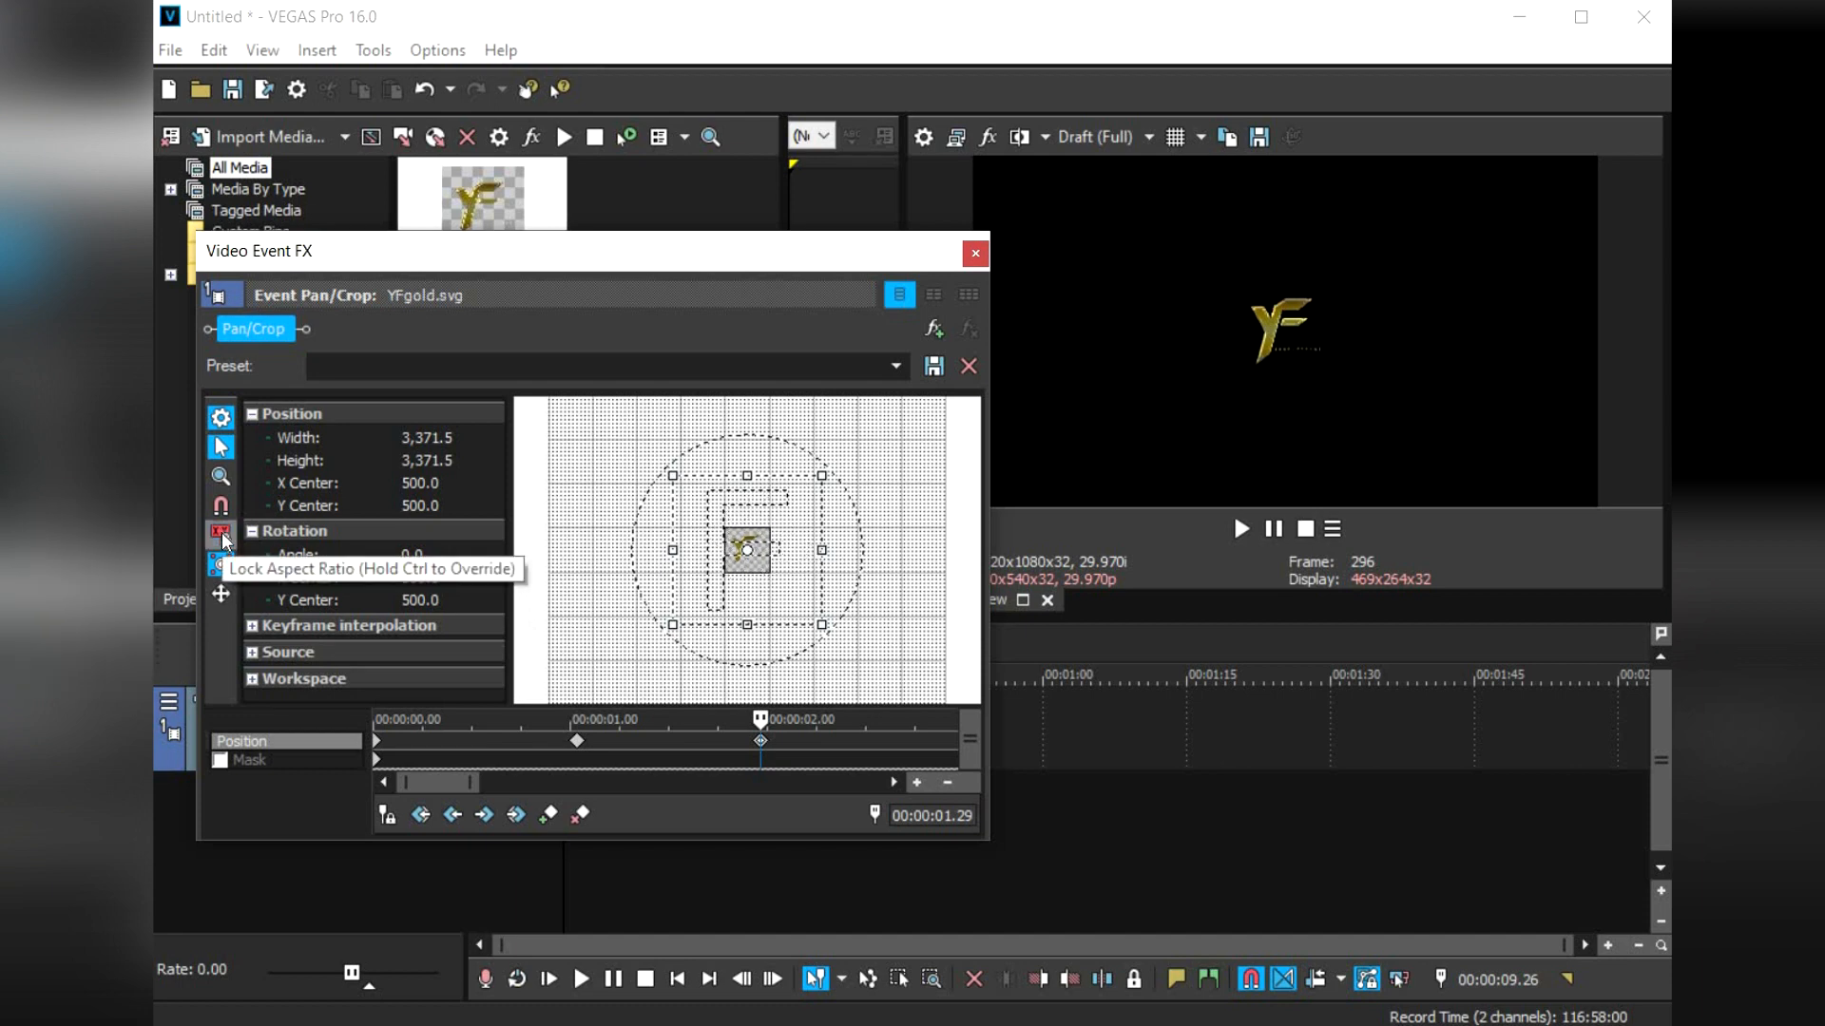
left_click(224, 534)
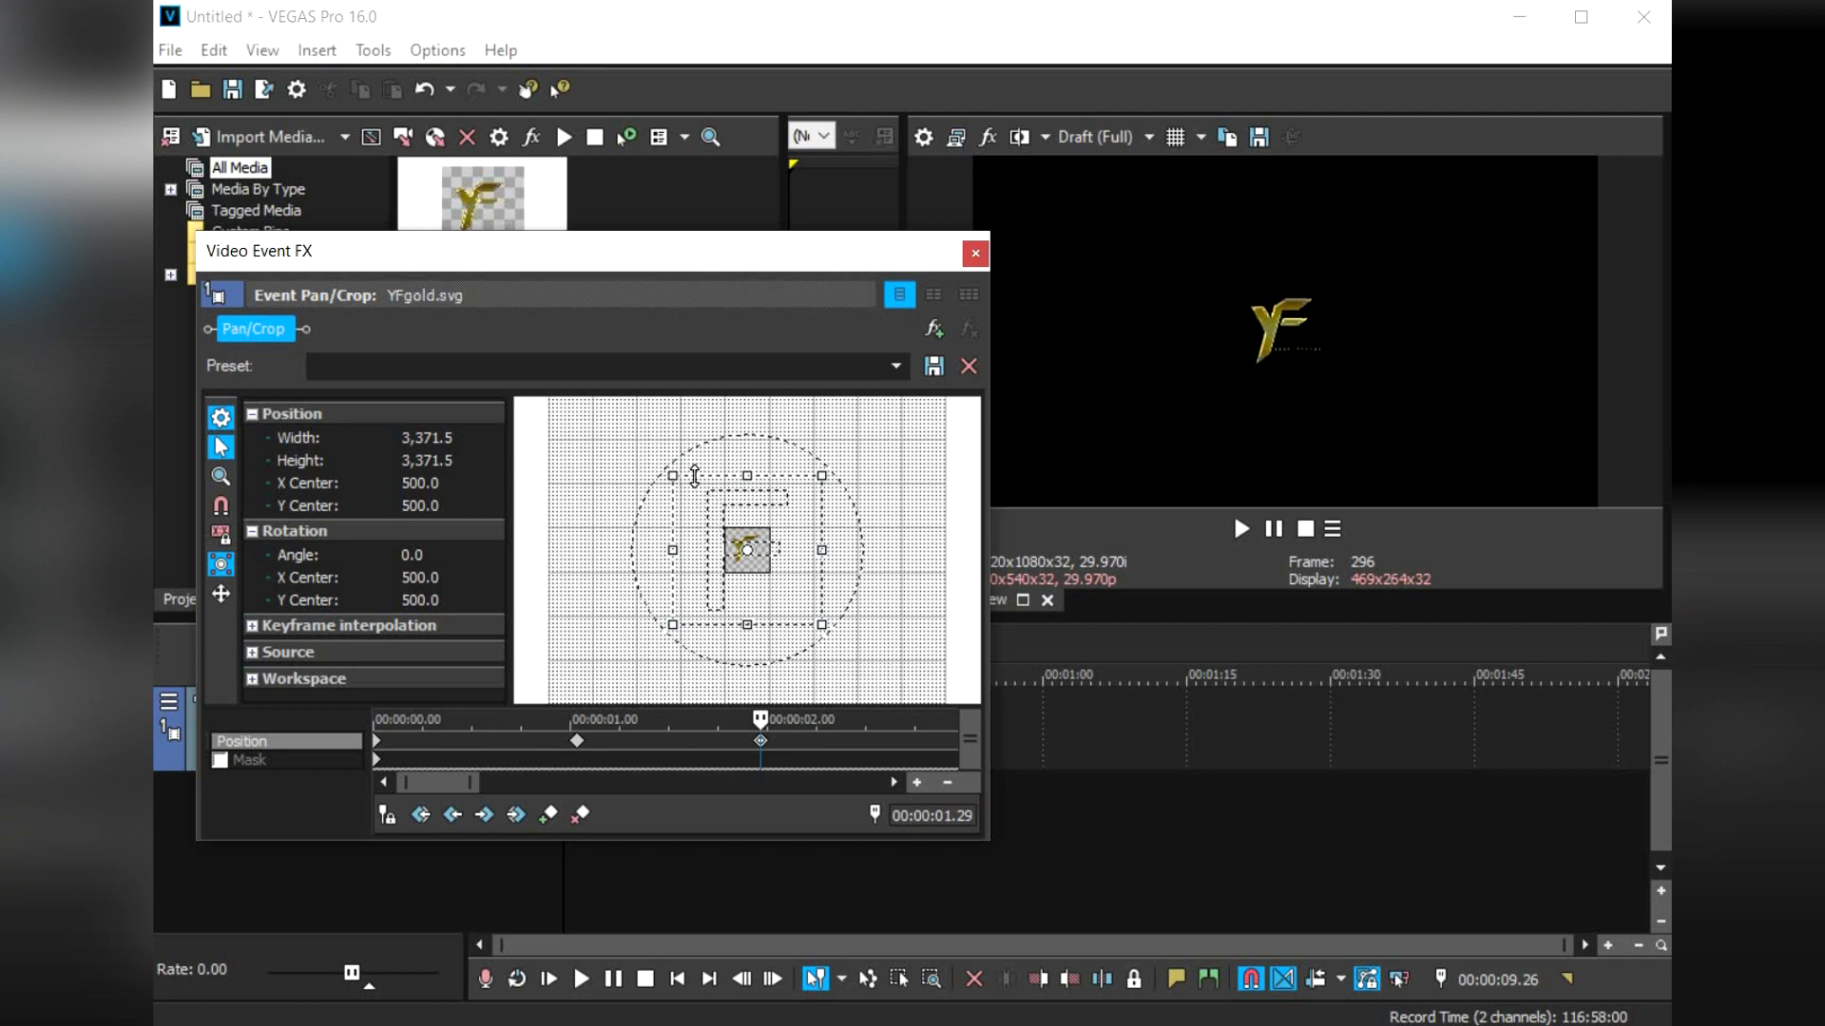
mouse_move(746, 502)
left_mouse_down()
mouse_move(760, 466)
mouse_move(769, 501)
mouse_move(758, 444)
mouse_move(753, 534)
left_mouse_up()
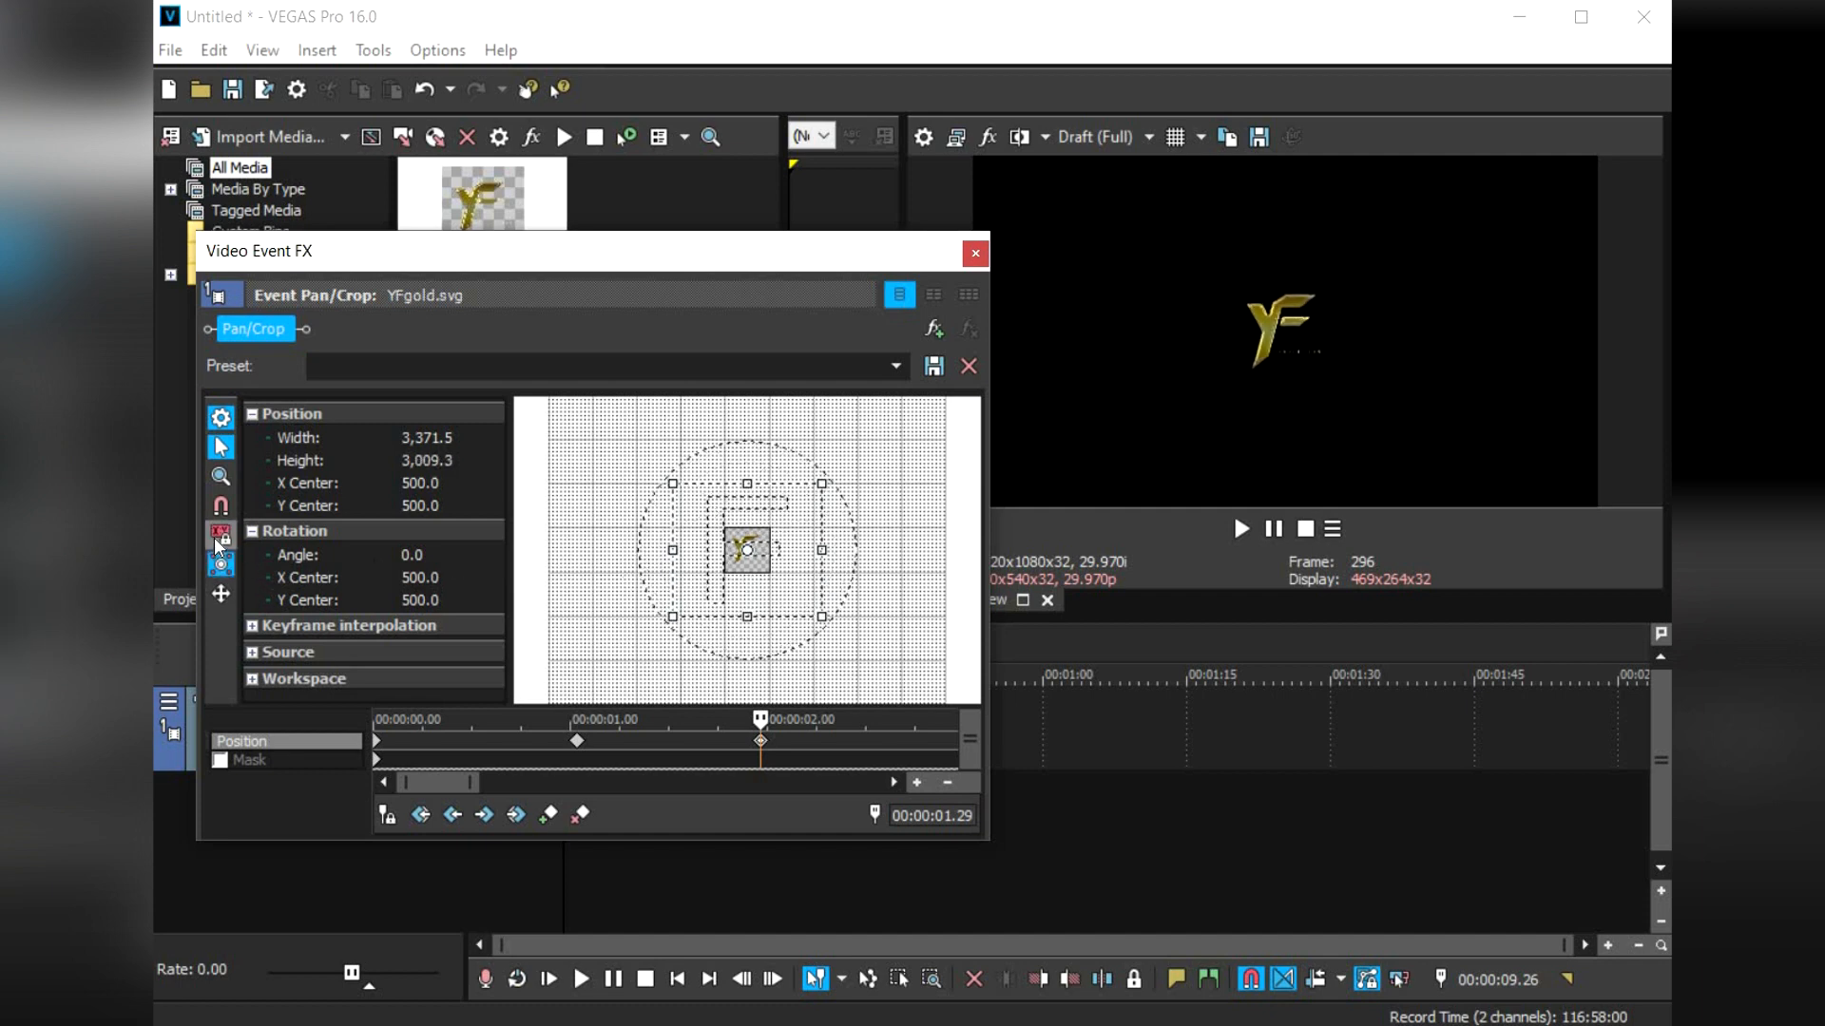
mouse_move(726, 487)
left_mouse_down()
mouse_move(726, 509)
mouse_move(737, 469)
left_mouse_up()
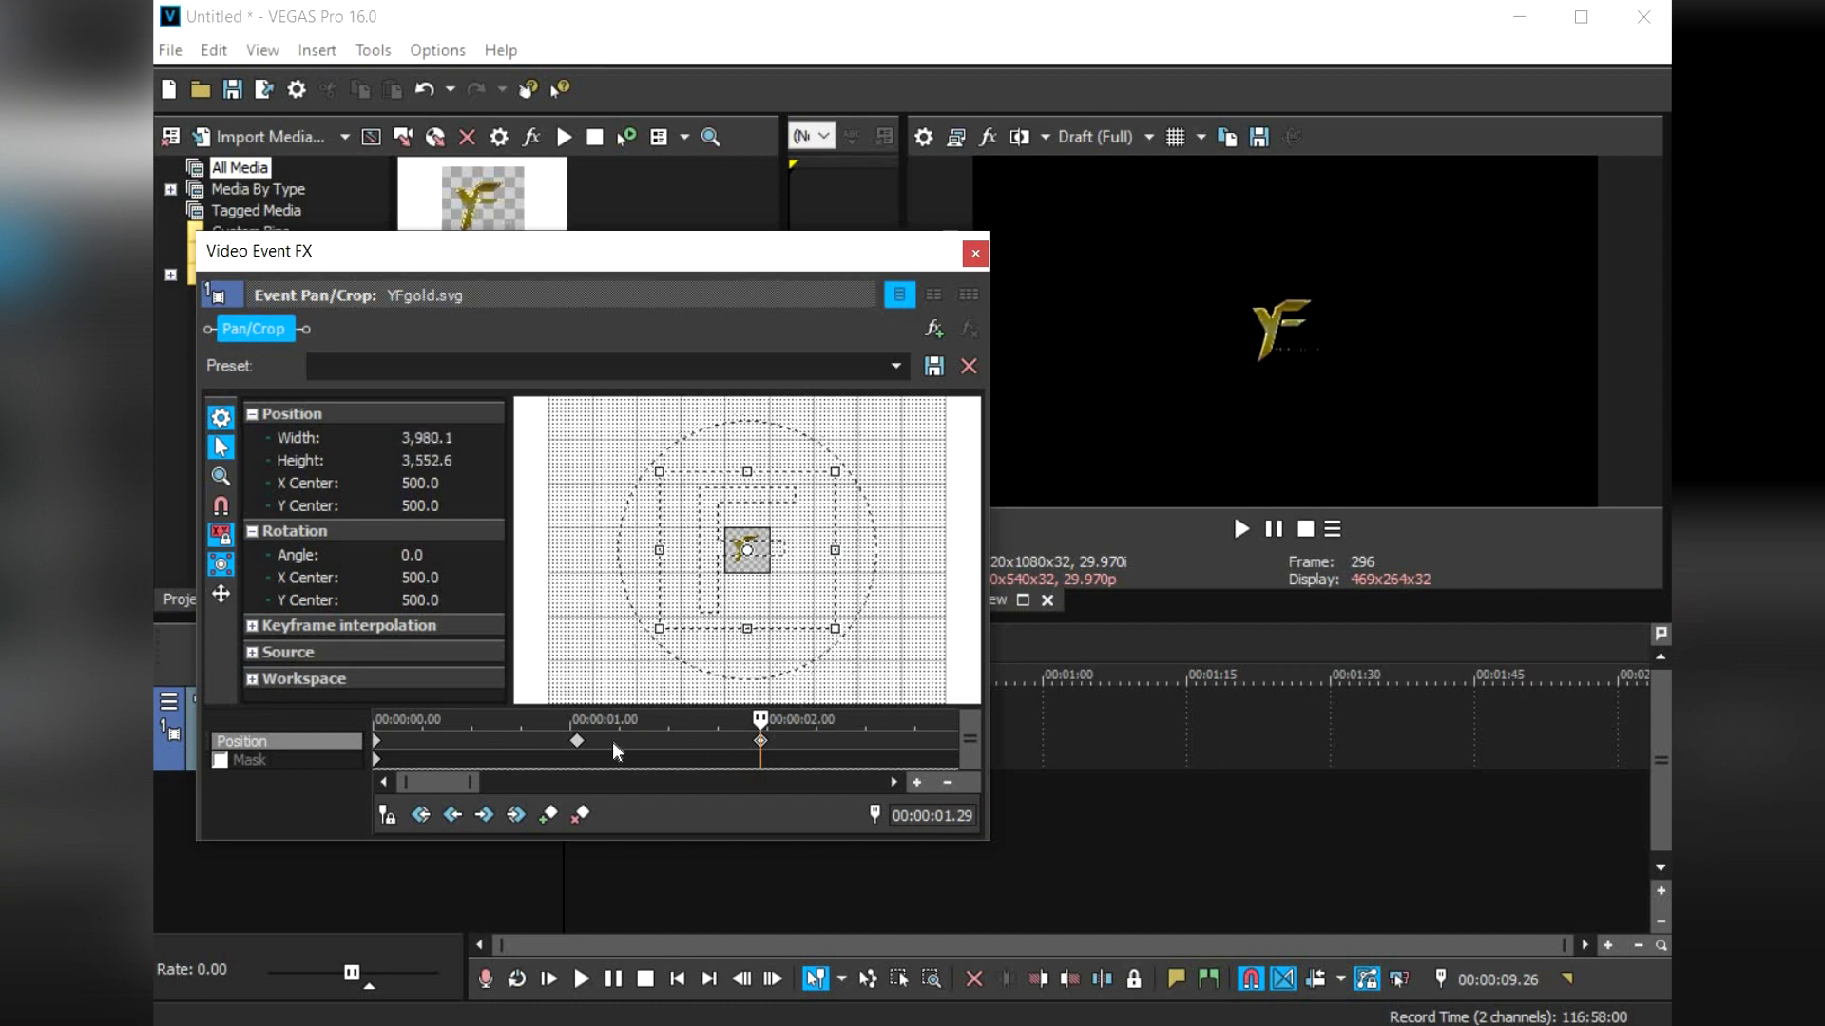
- Delete the third Position keyframe at 00:00:01.29, including the replacement added at the same time
right_click(762, 739)
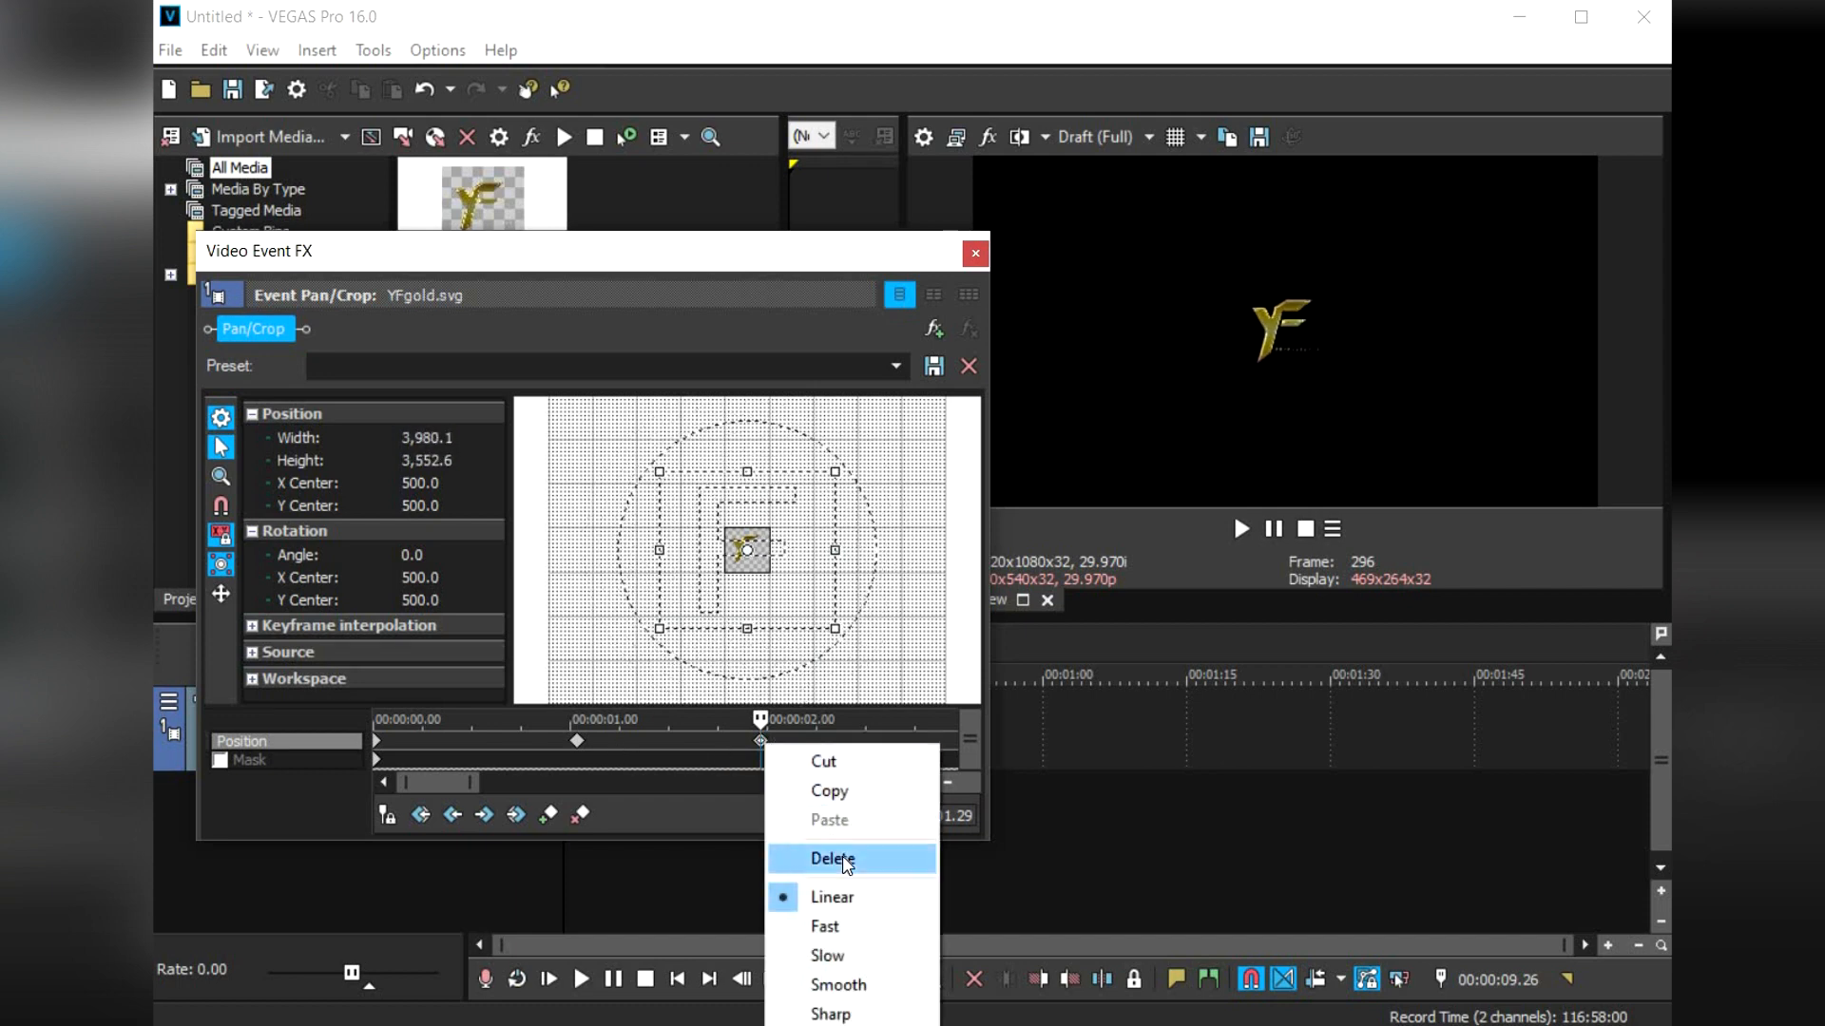
left_click(832, 859)
left_click(551, 813)
right_click(762, 742)
left_click(832, 859)
right_click(761, 742)
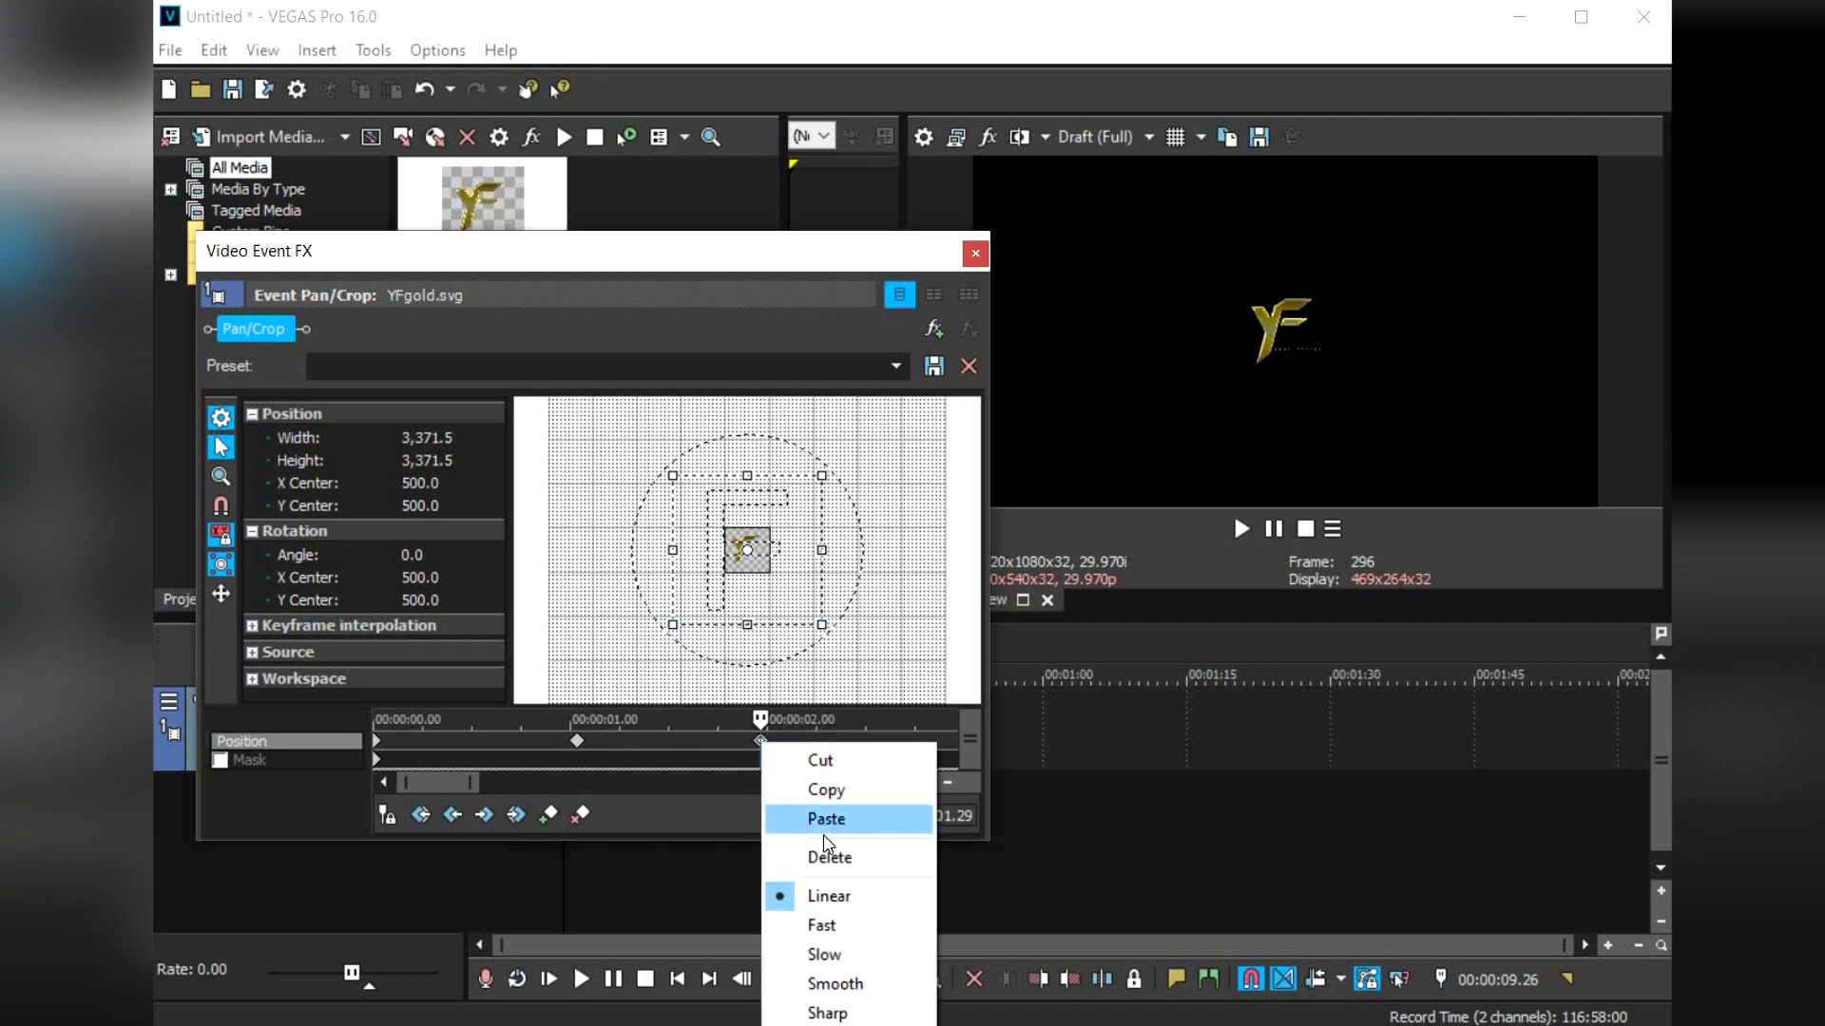
left_click(832, 857)
- Create a new Position keyframe at 00:00:01.23 that keeps the small logo size
left_click(580, 749)
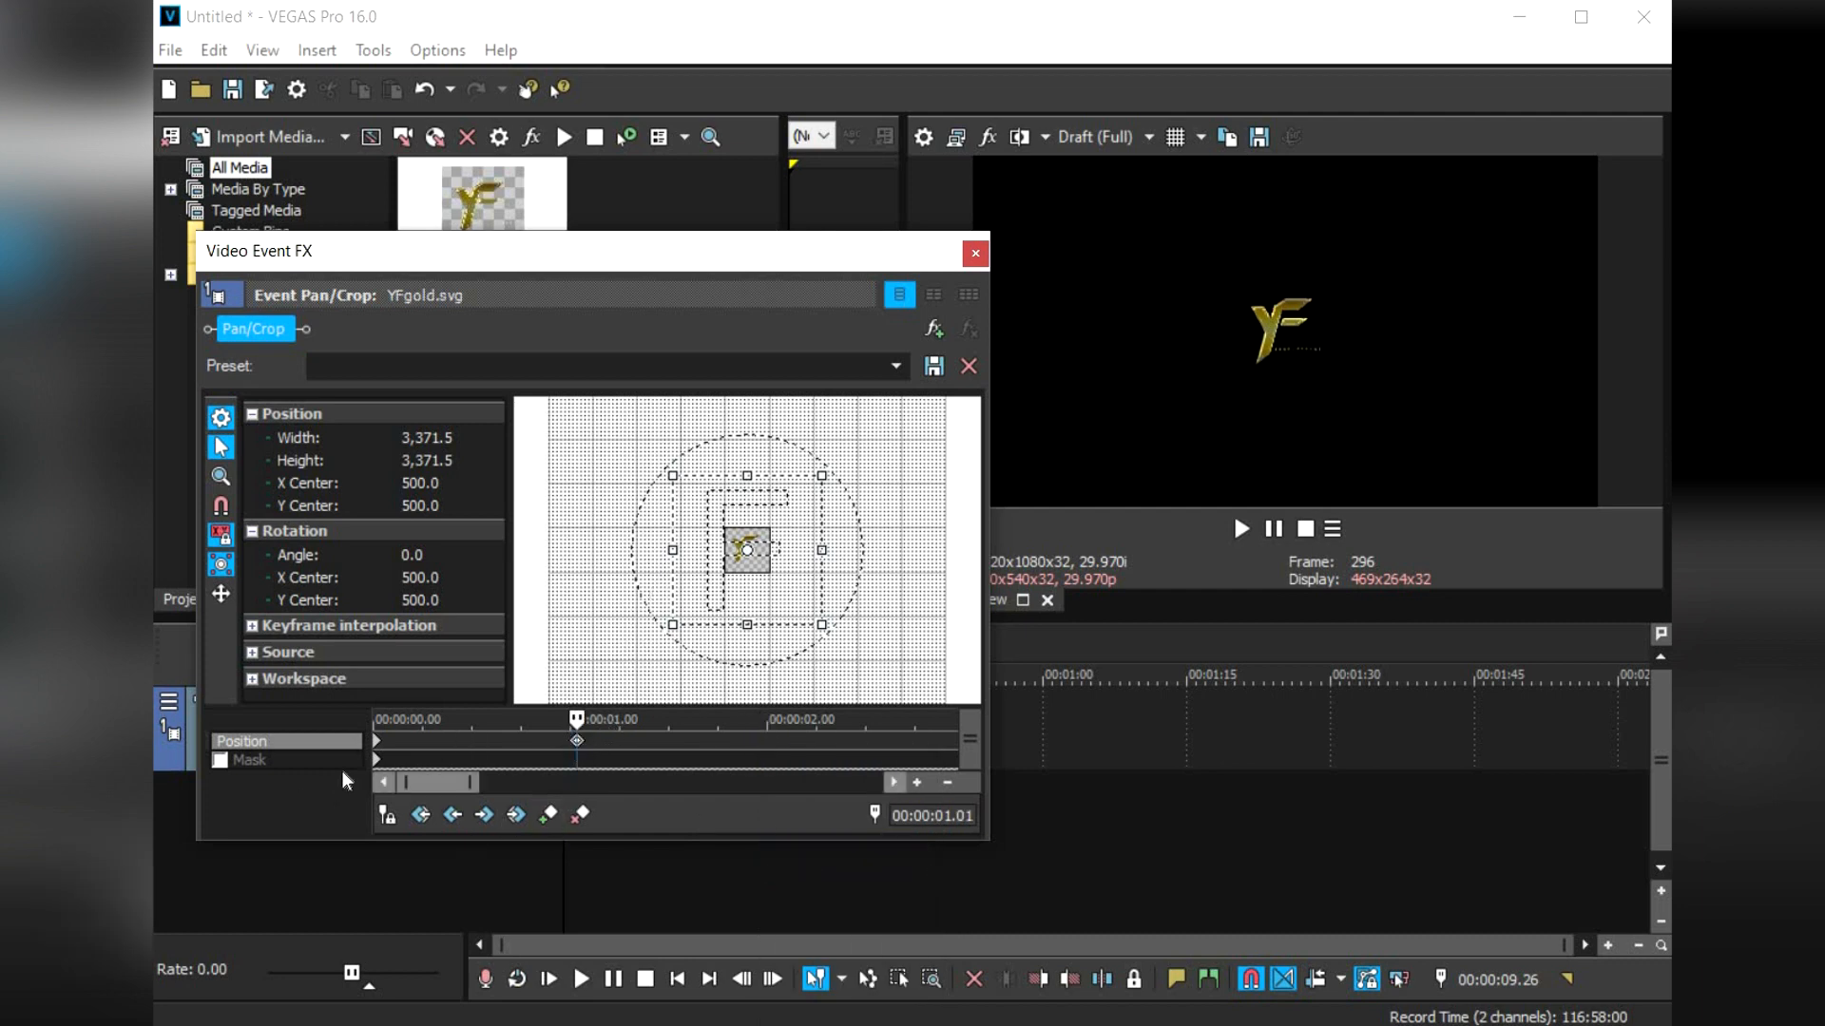
left_click_drag(672, 765, 576, 749)
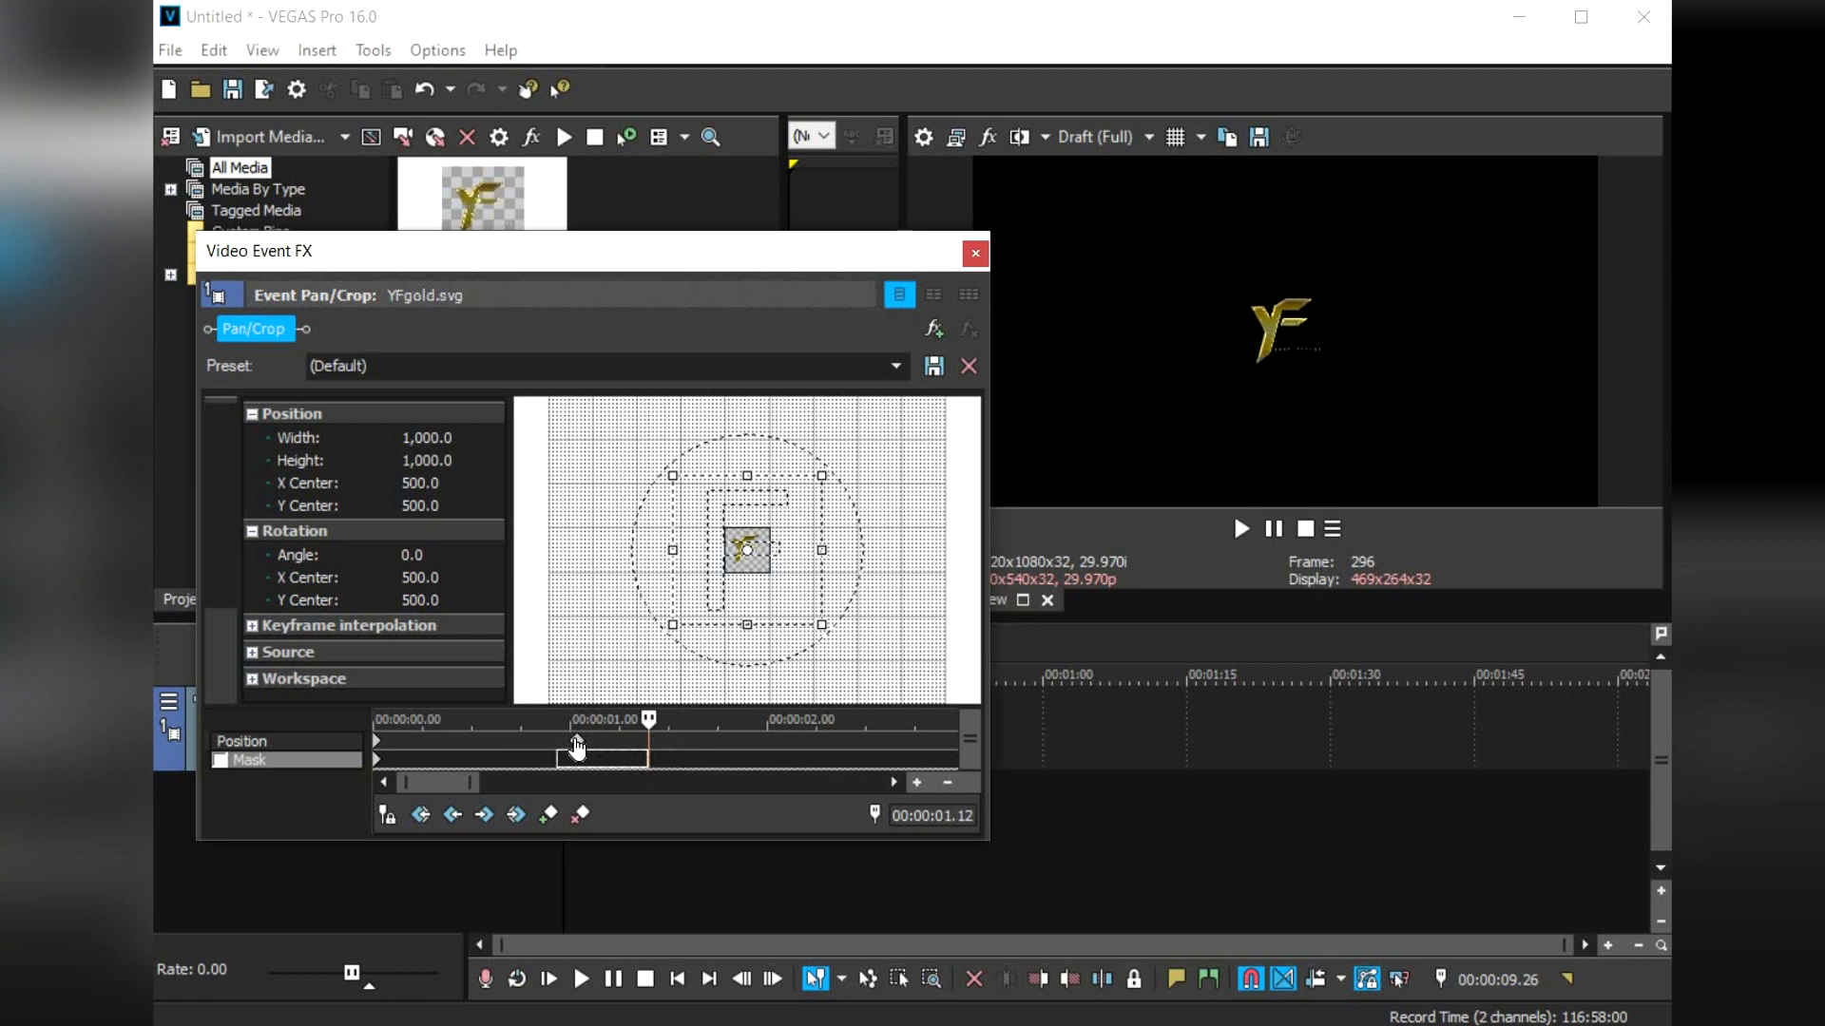
left_click(576, 743)
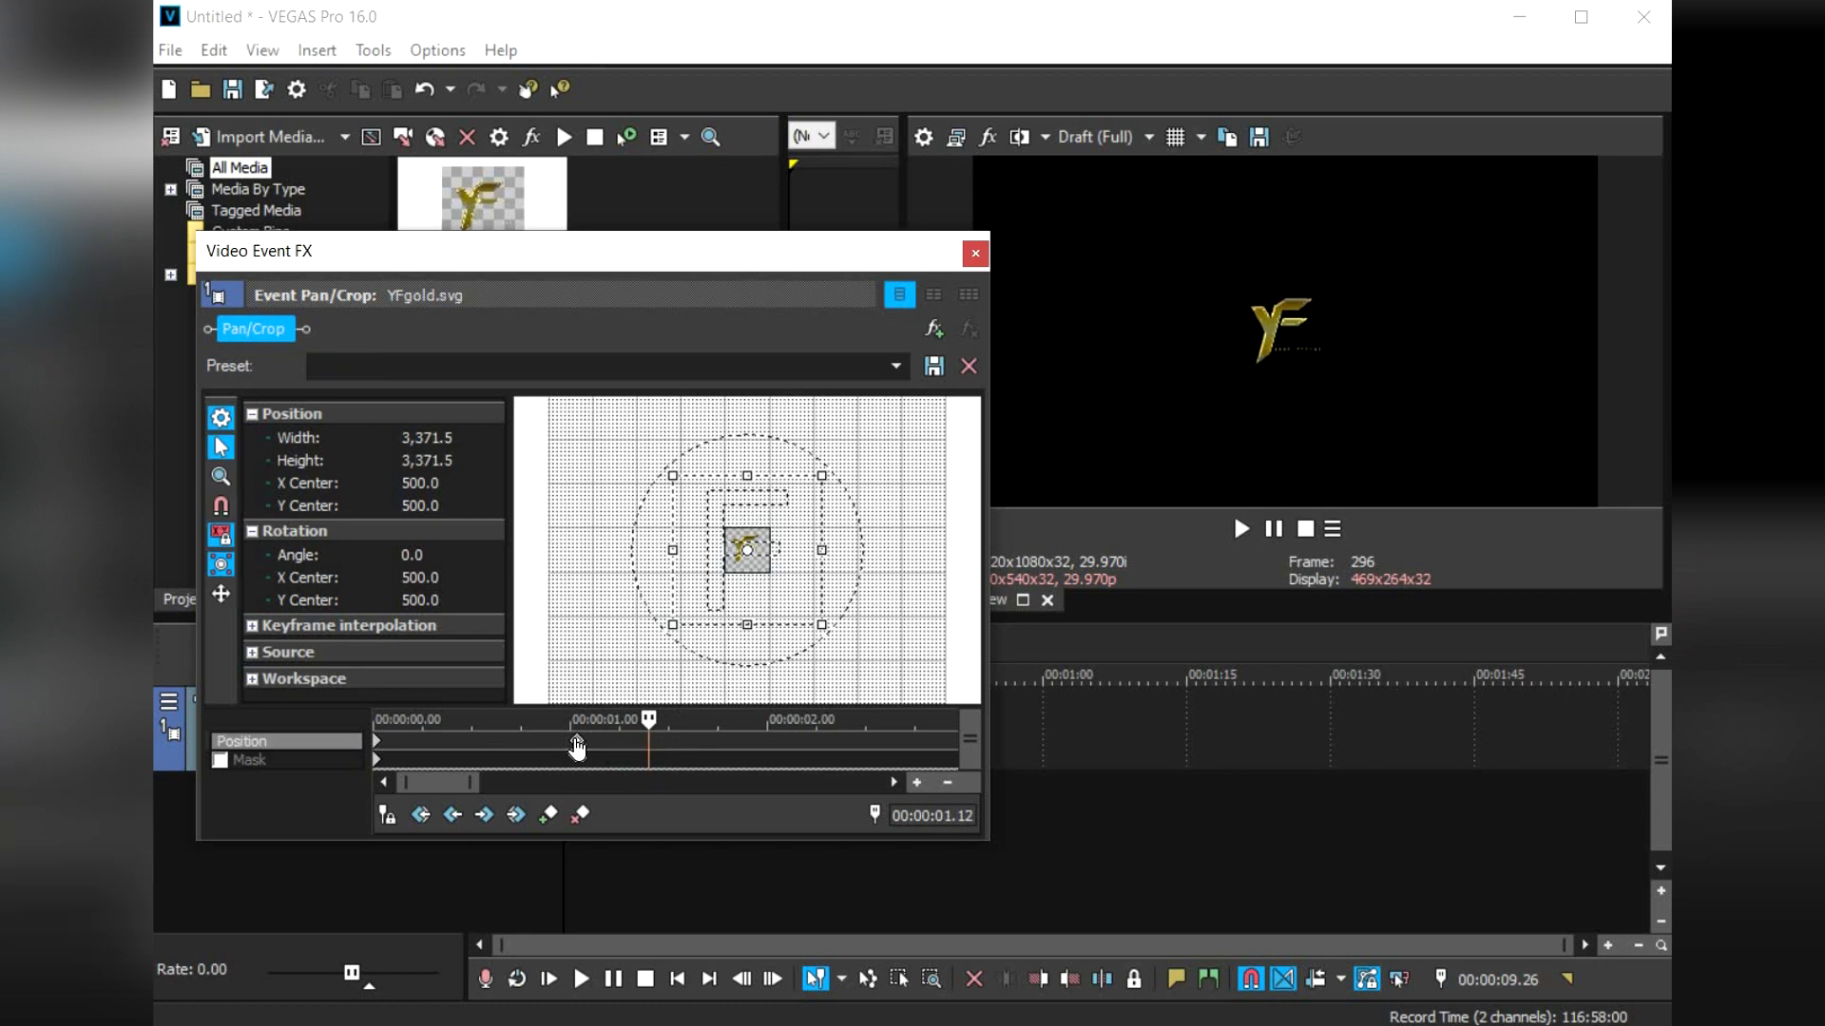
left_click(719, 740)
left_click(546, 814)
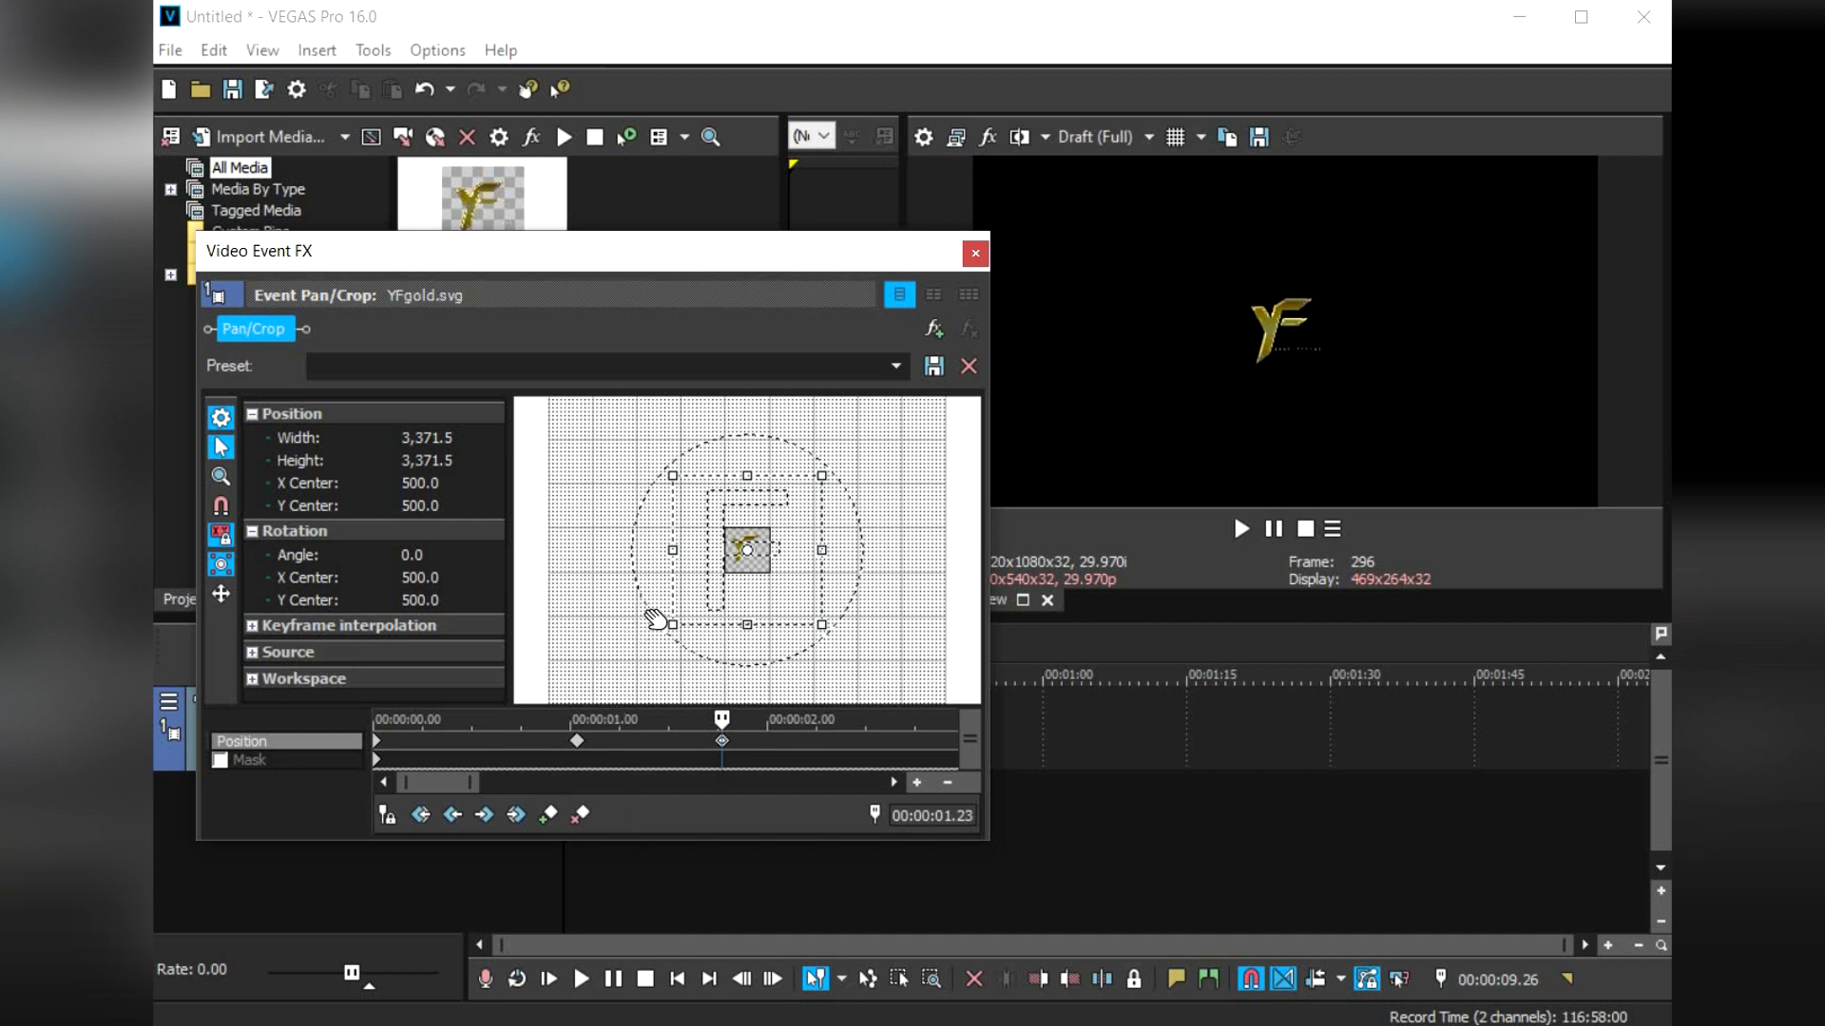
- Shift the crop frame at 00:00:01.23 to about X Center 3,258 and Y Center 54, and close the Pan/Crop settings
scroll(652, 610, "down", 3)
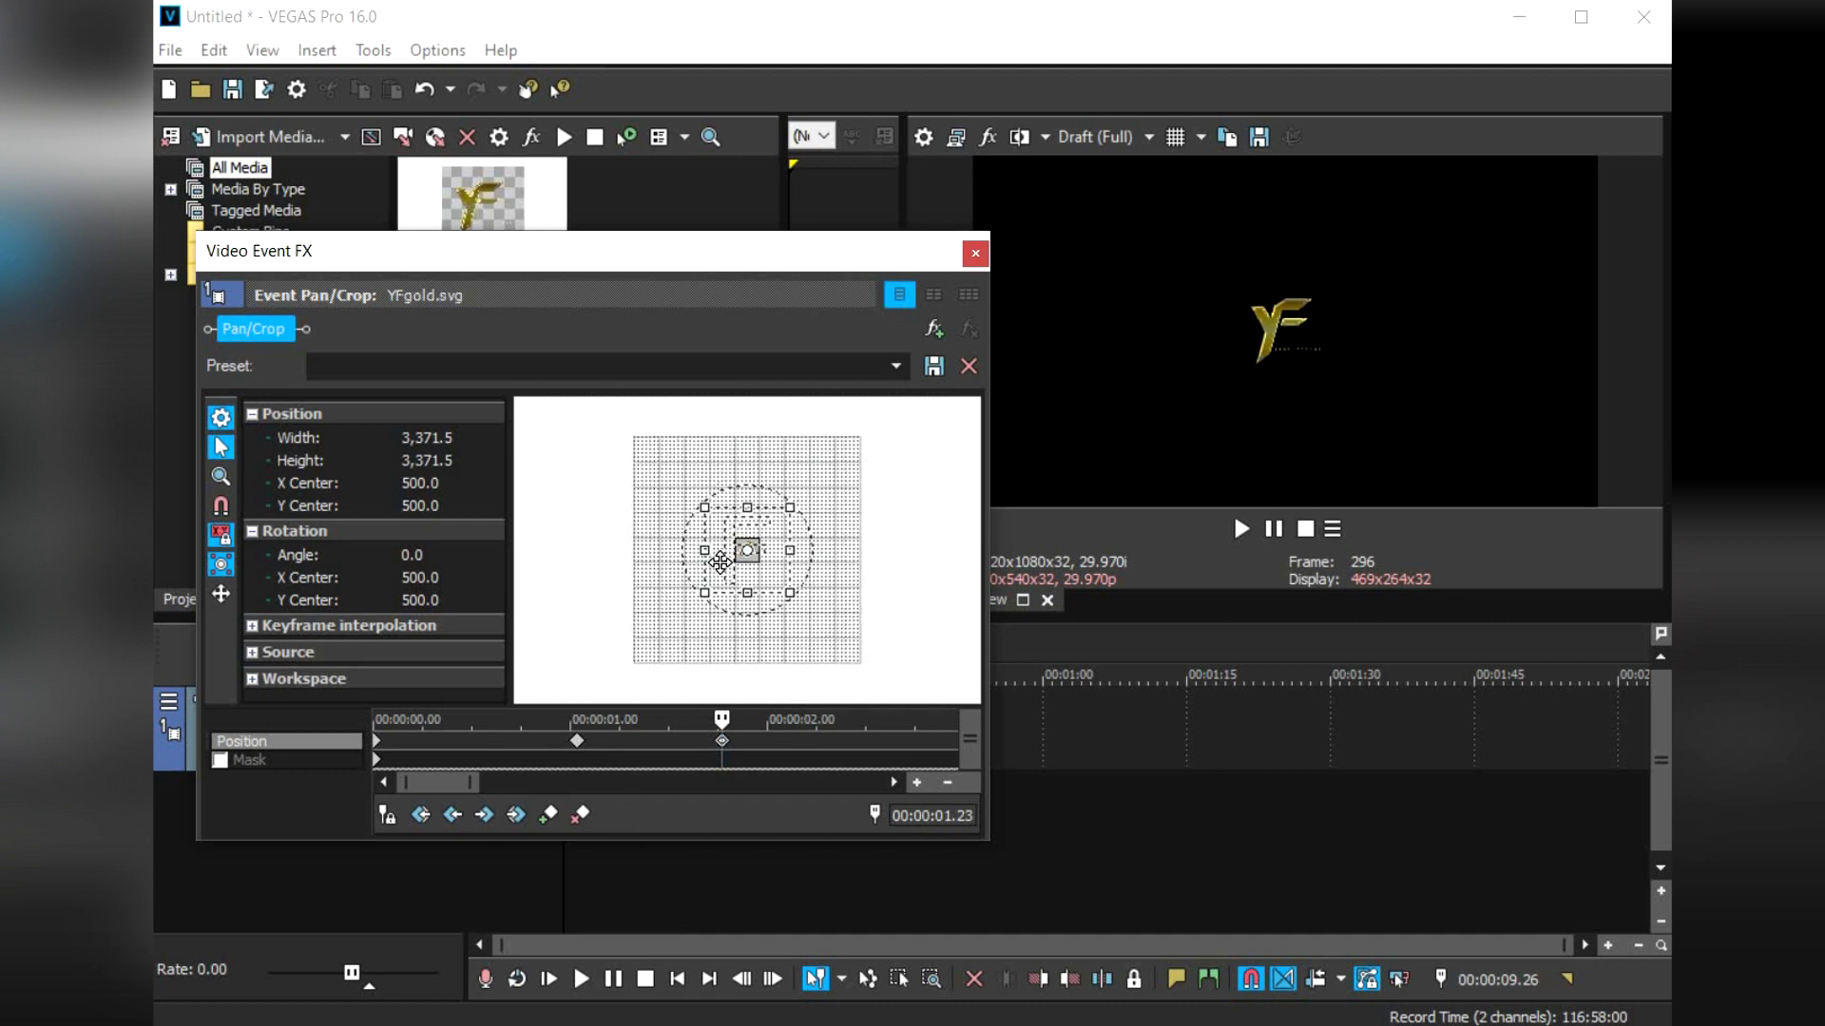
mouse_move(721, 562)
left_mouse_down()
mouse_move(772, 563)
mouse_move(724, 558)
mouse_move(745, 565)
left_mouse_up()
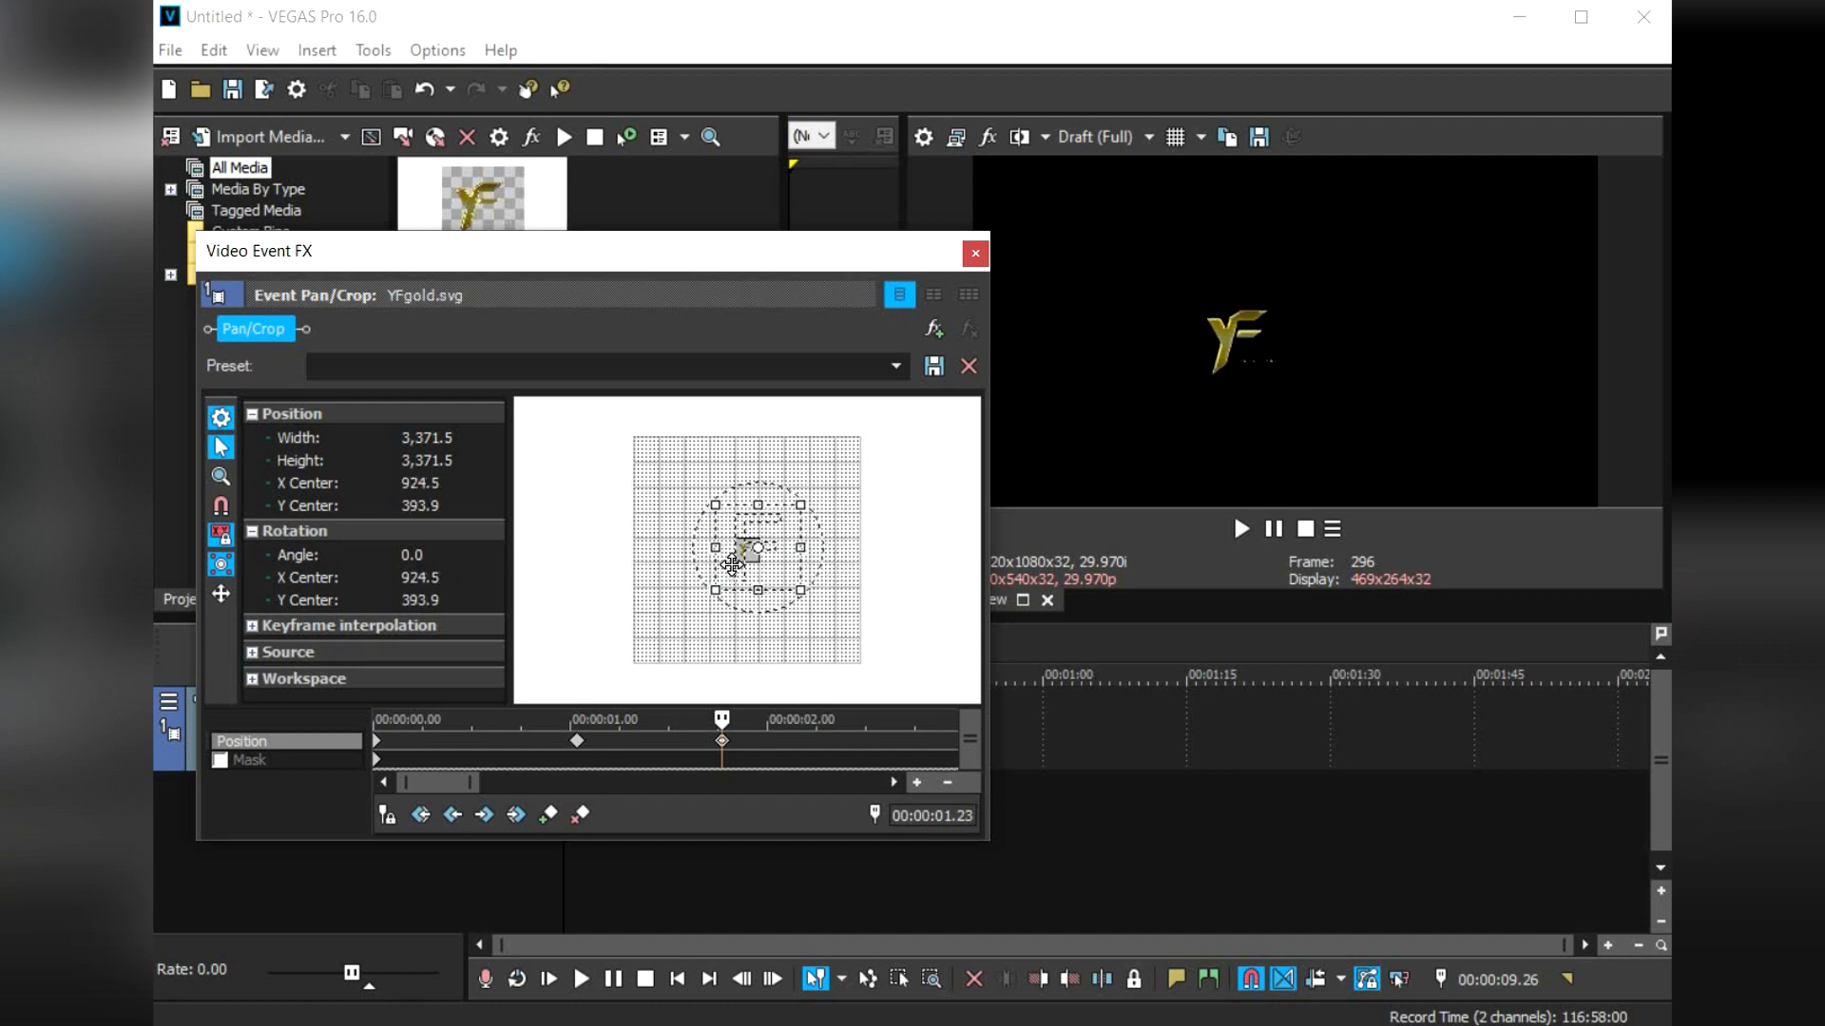
scroll(732, 564, "up", 4)
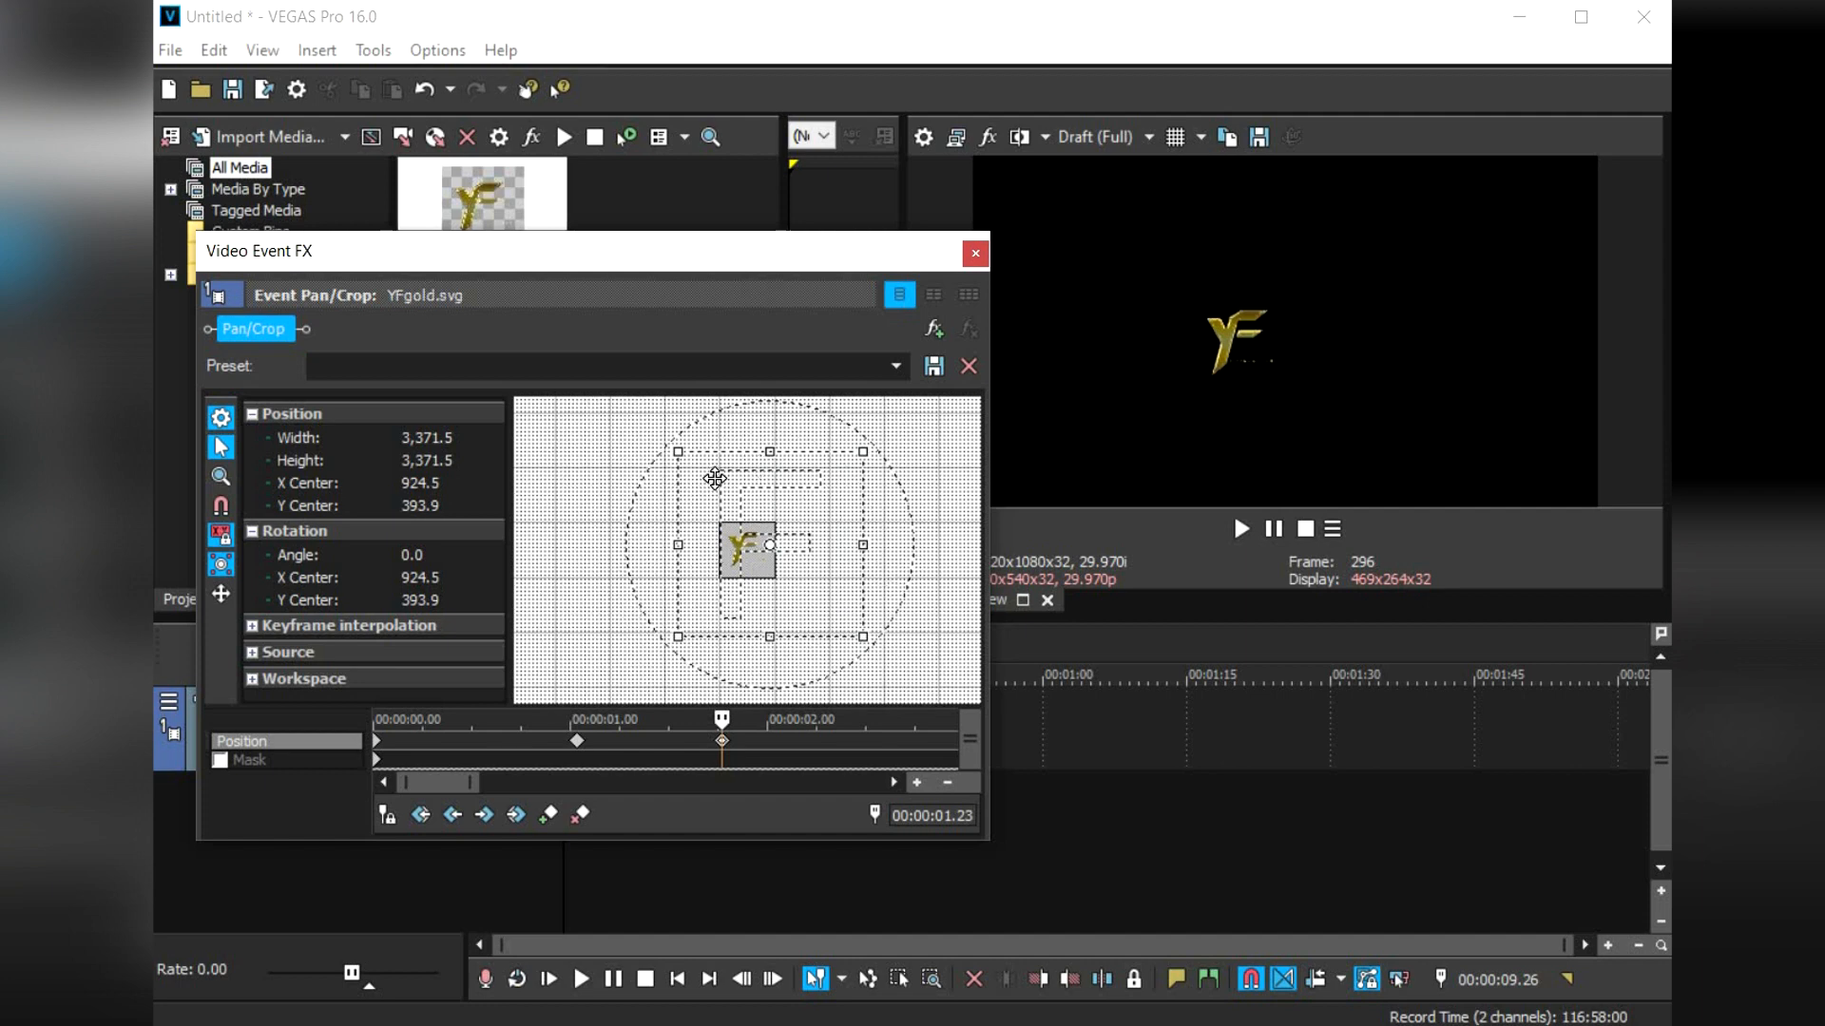
left_click_drag(720, 601, 834, 581)
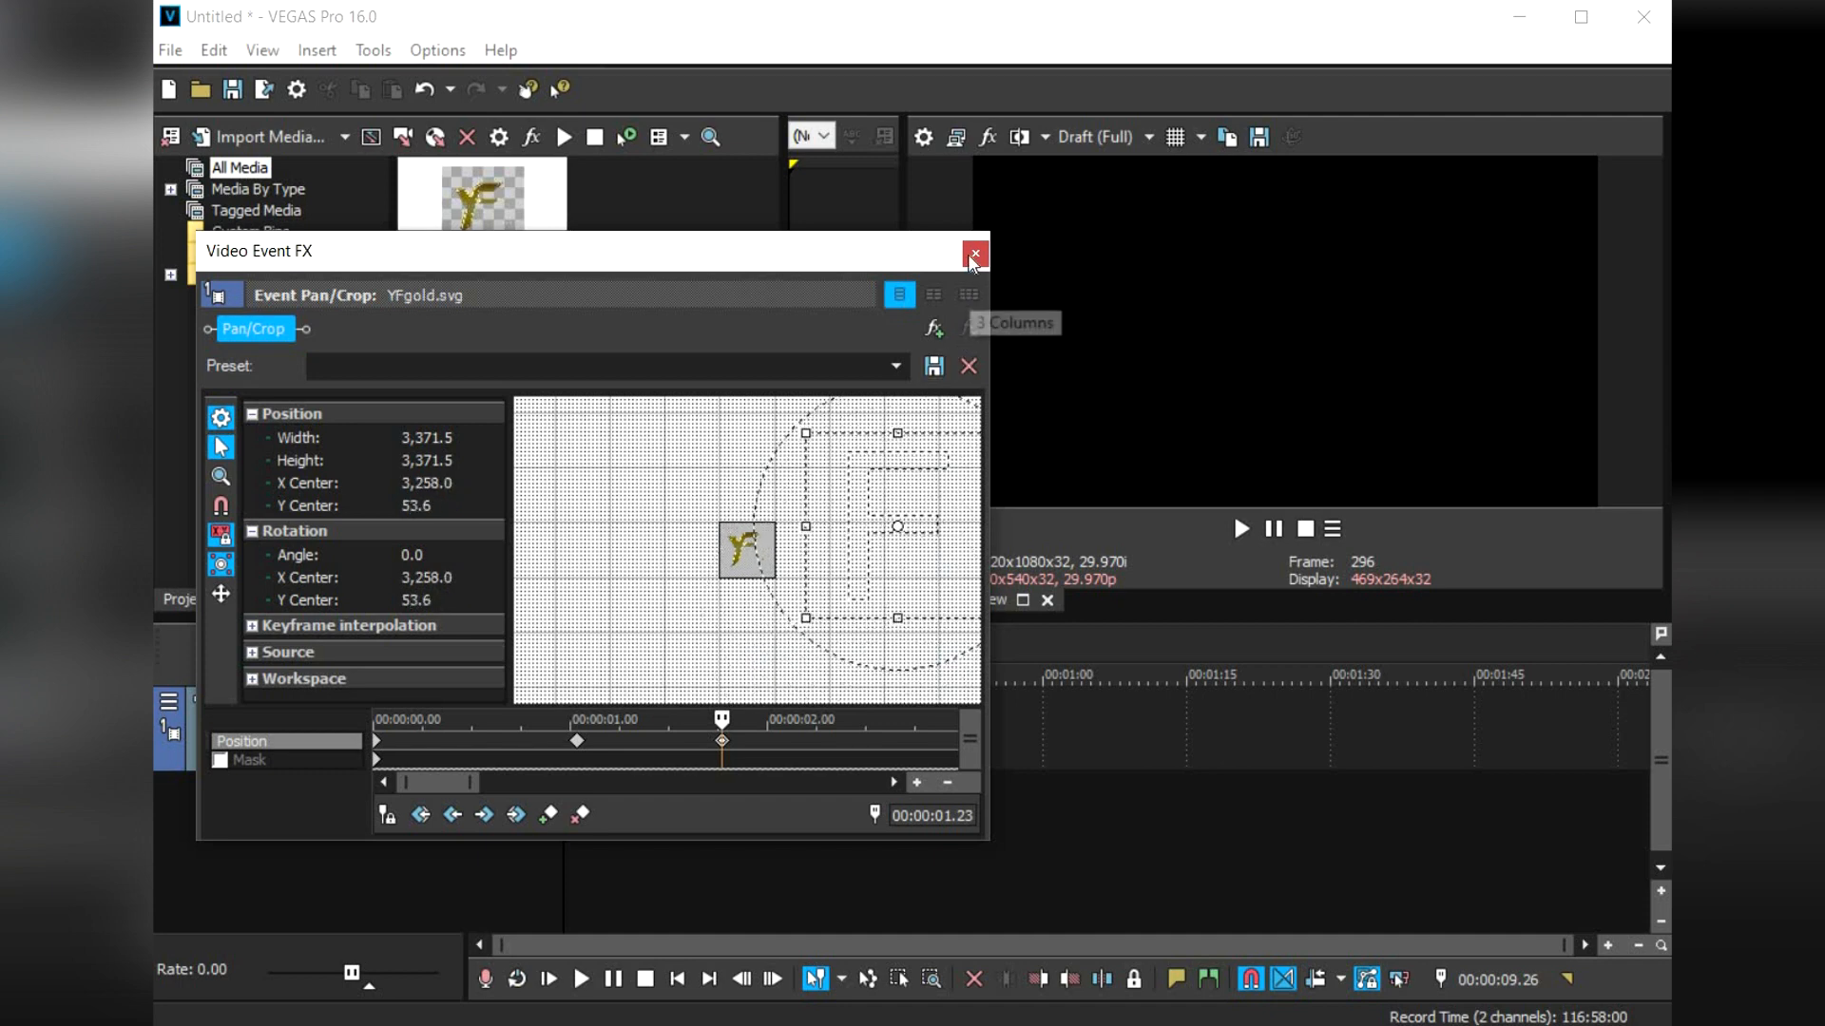
left_click(973, 255)
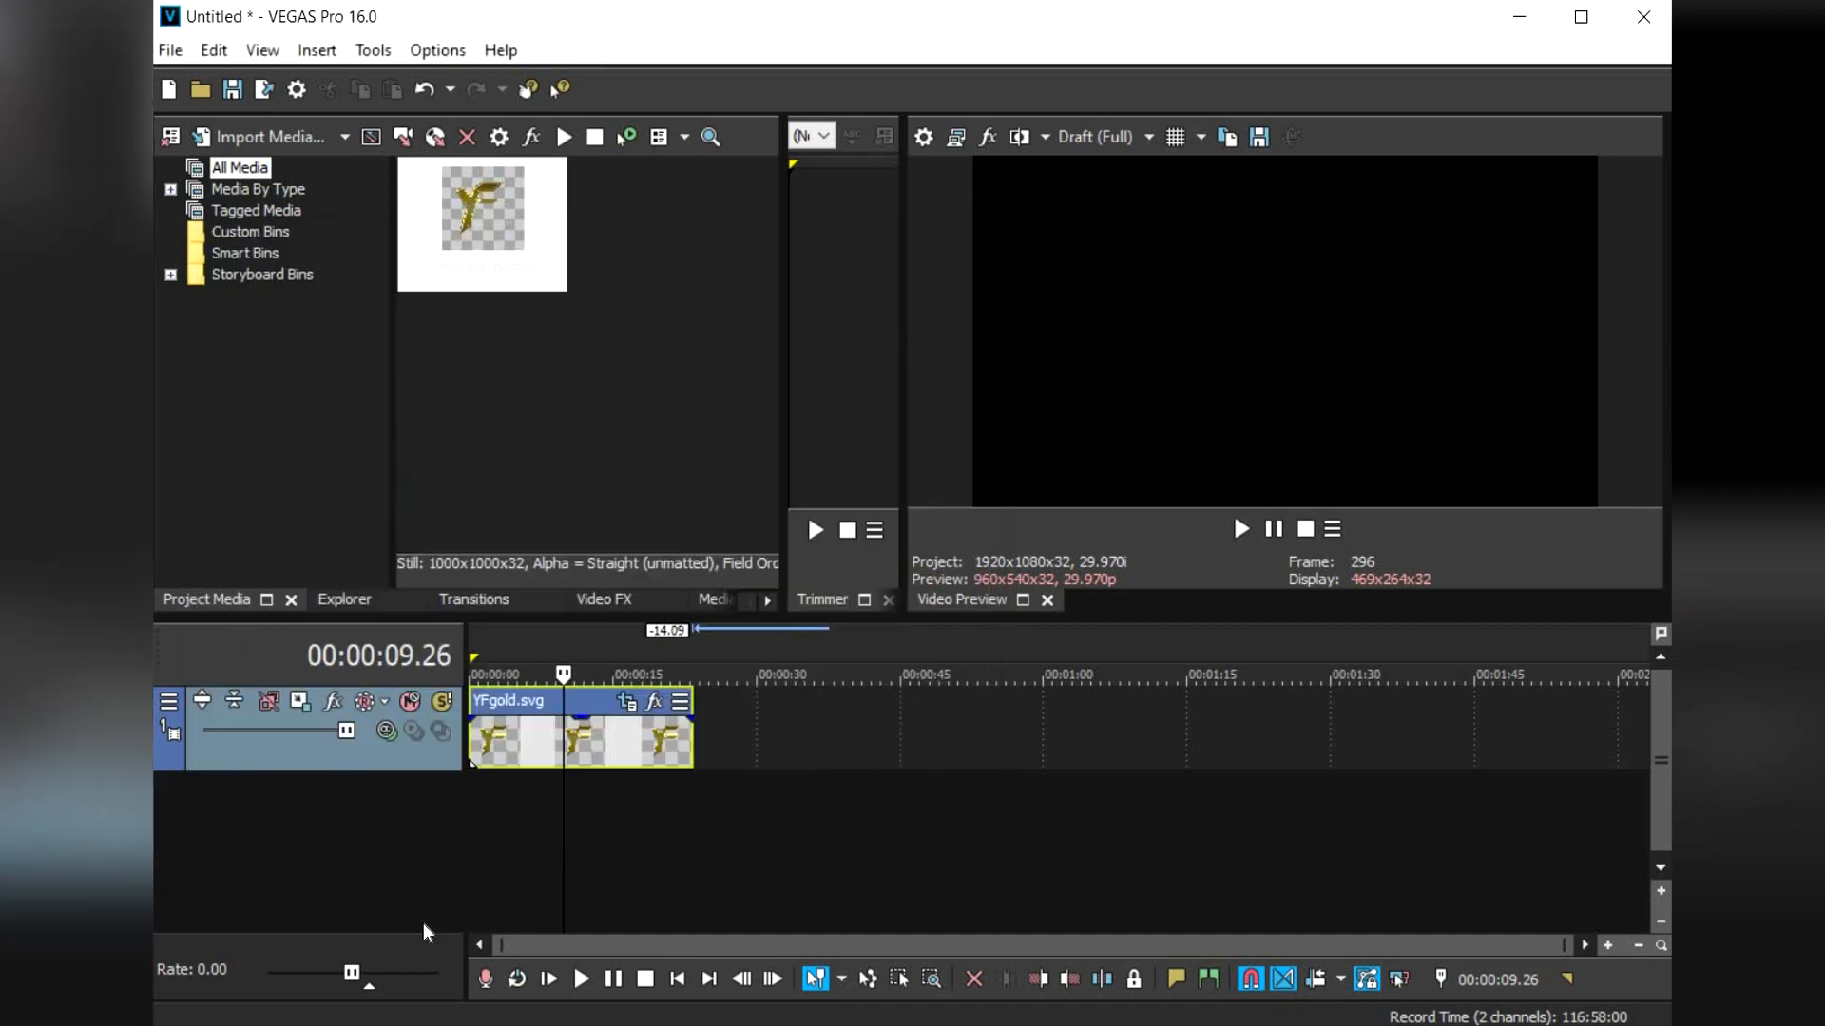
- Play back the animation from the start of the timeline twice to check how the logo slides away
left_click(678, 978)
key("space")
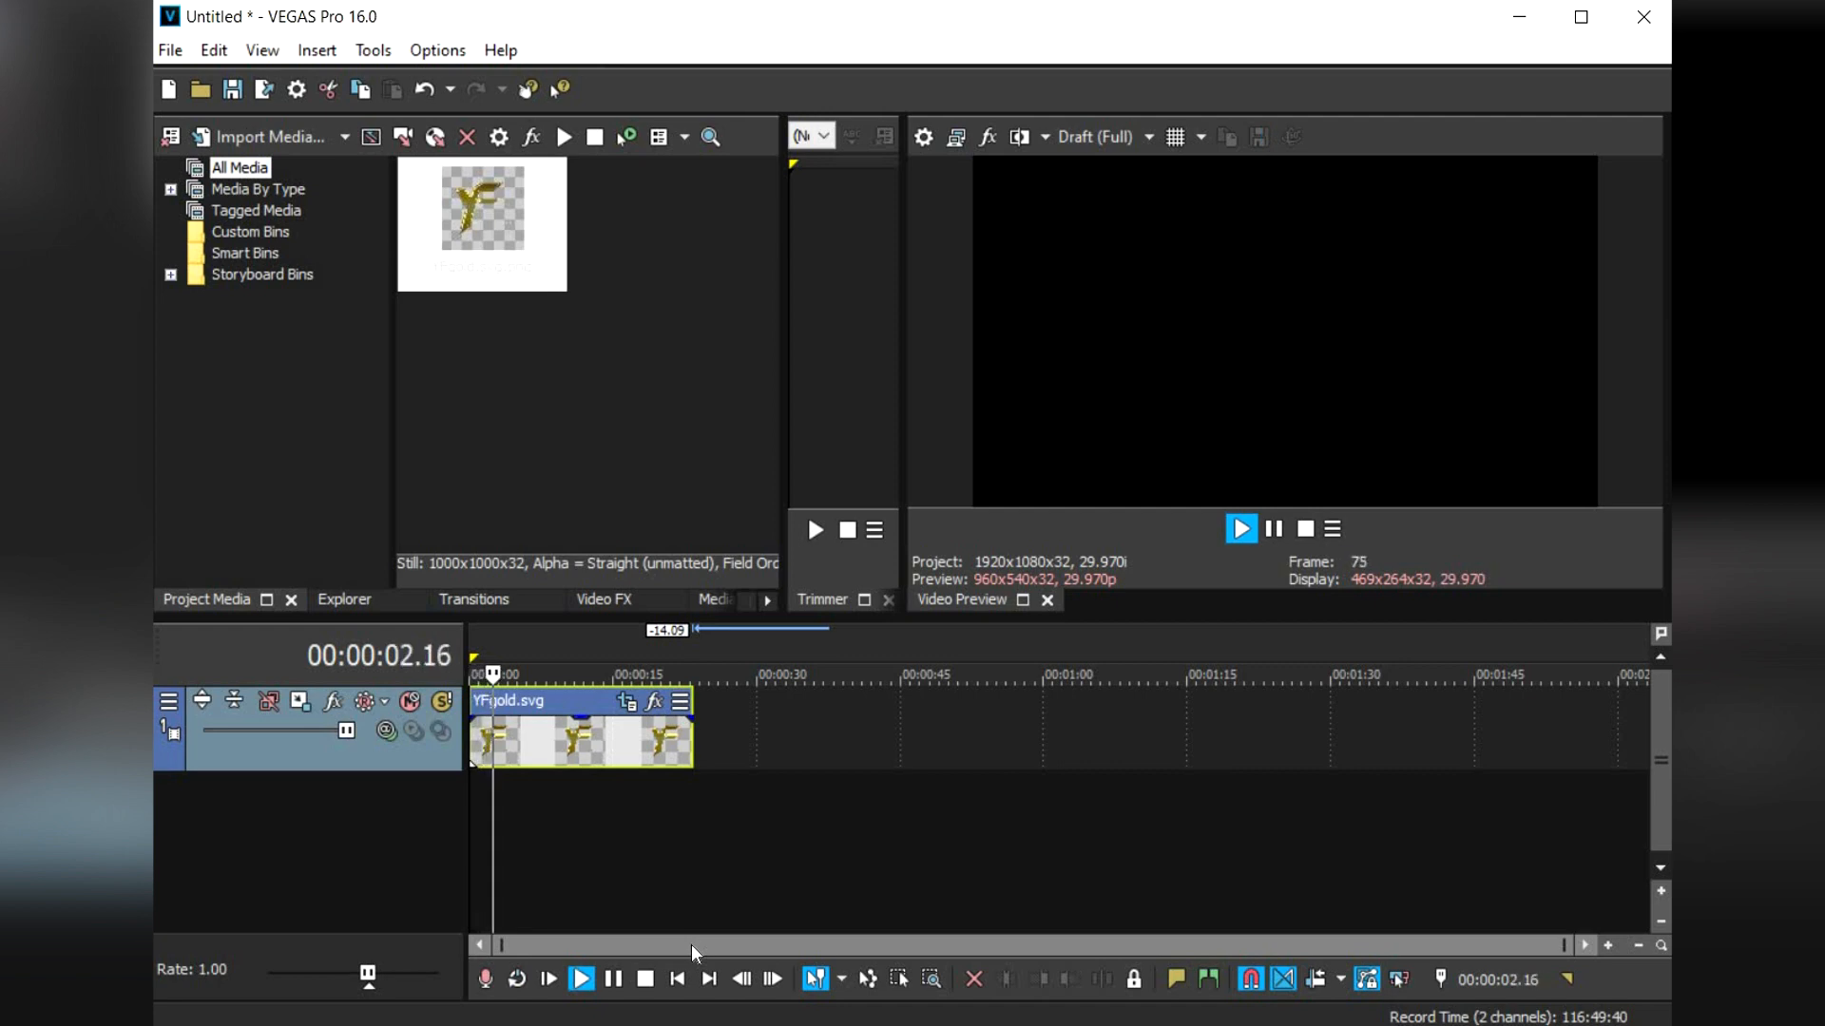
key("space")
key("space")
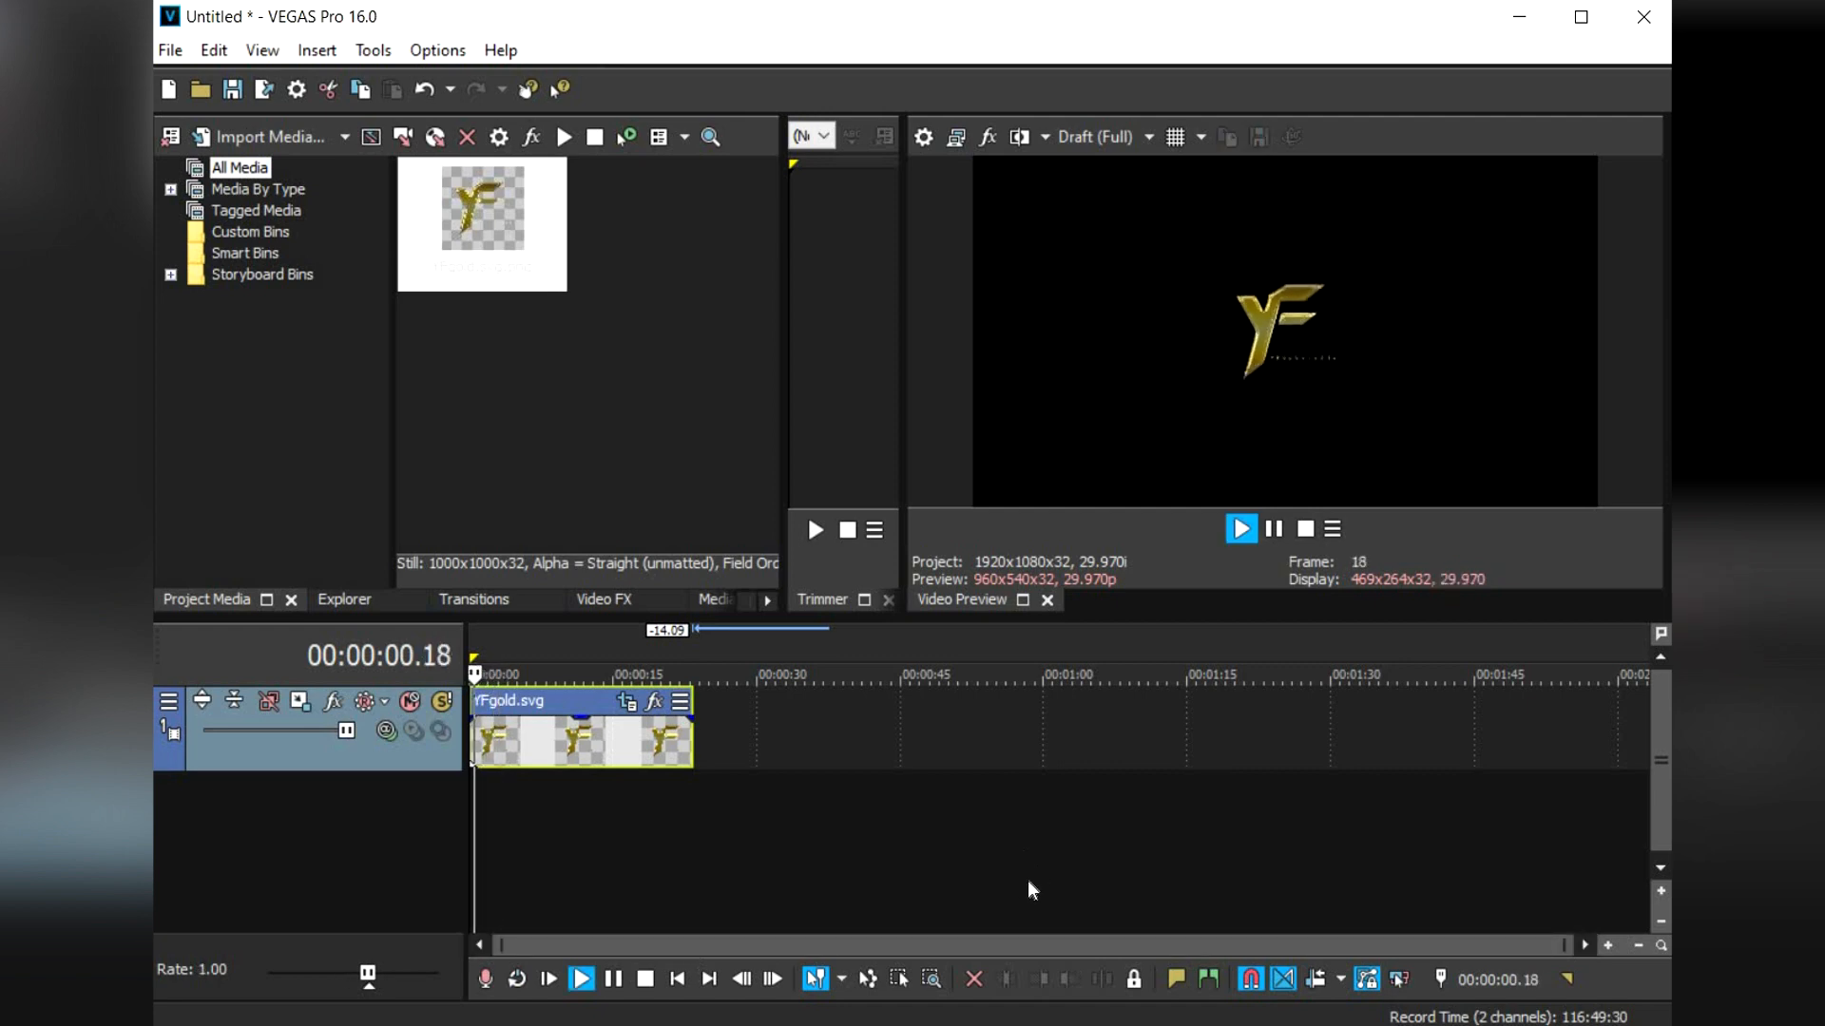
key("space")
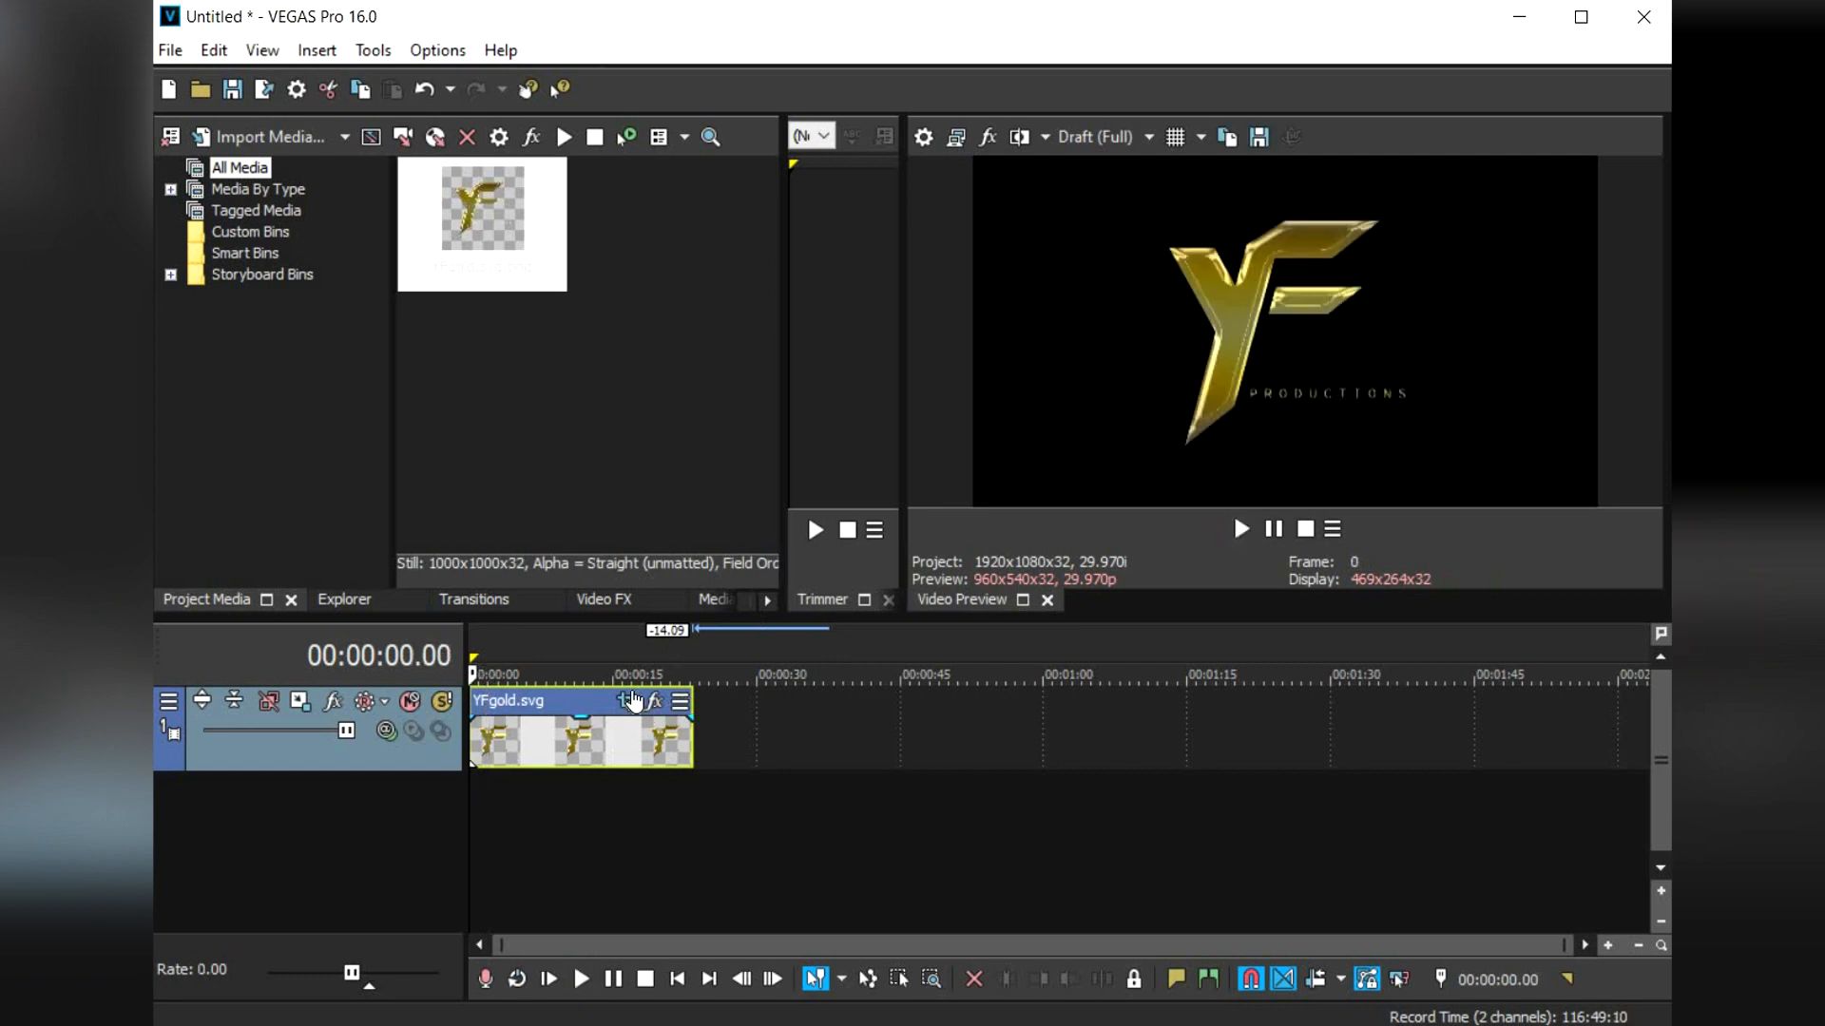
- Restore the logo's crop frame to its default at 00:00:02.27 in Pan/Crop and play back the whole animation
left_click(630, 702)
scroll(493, 724, "up", 5)
left_click(801, 741)
scroll(798, 742, "down", 5)
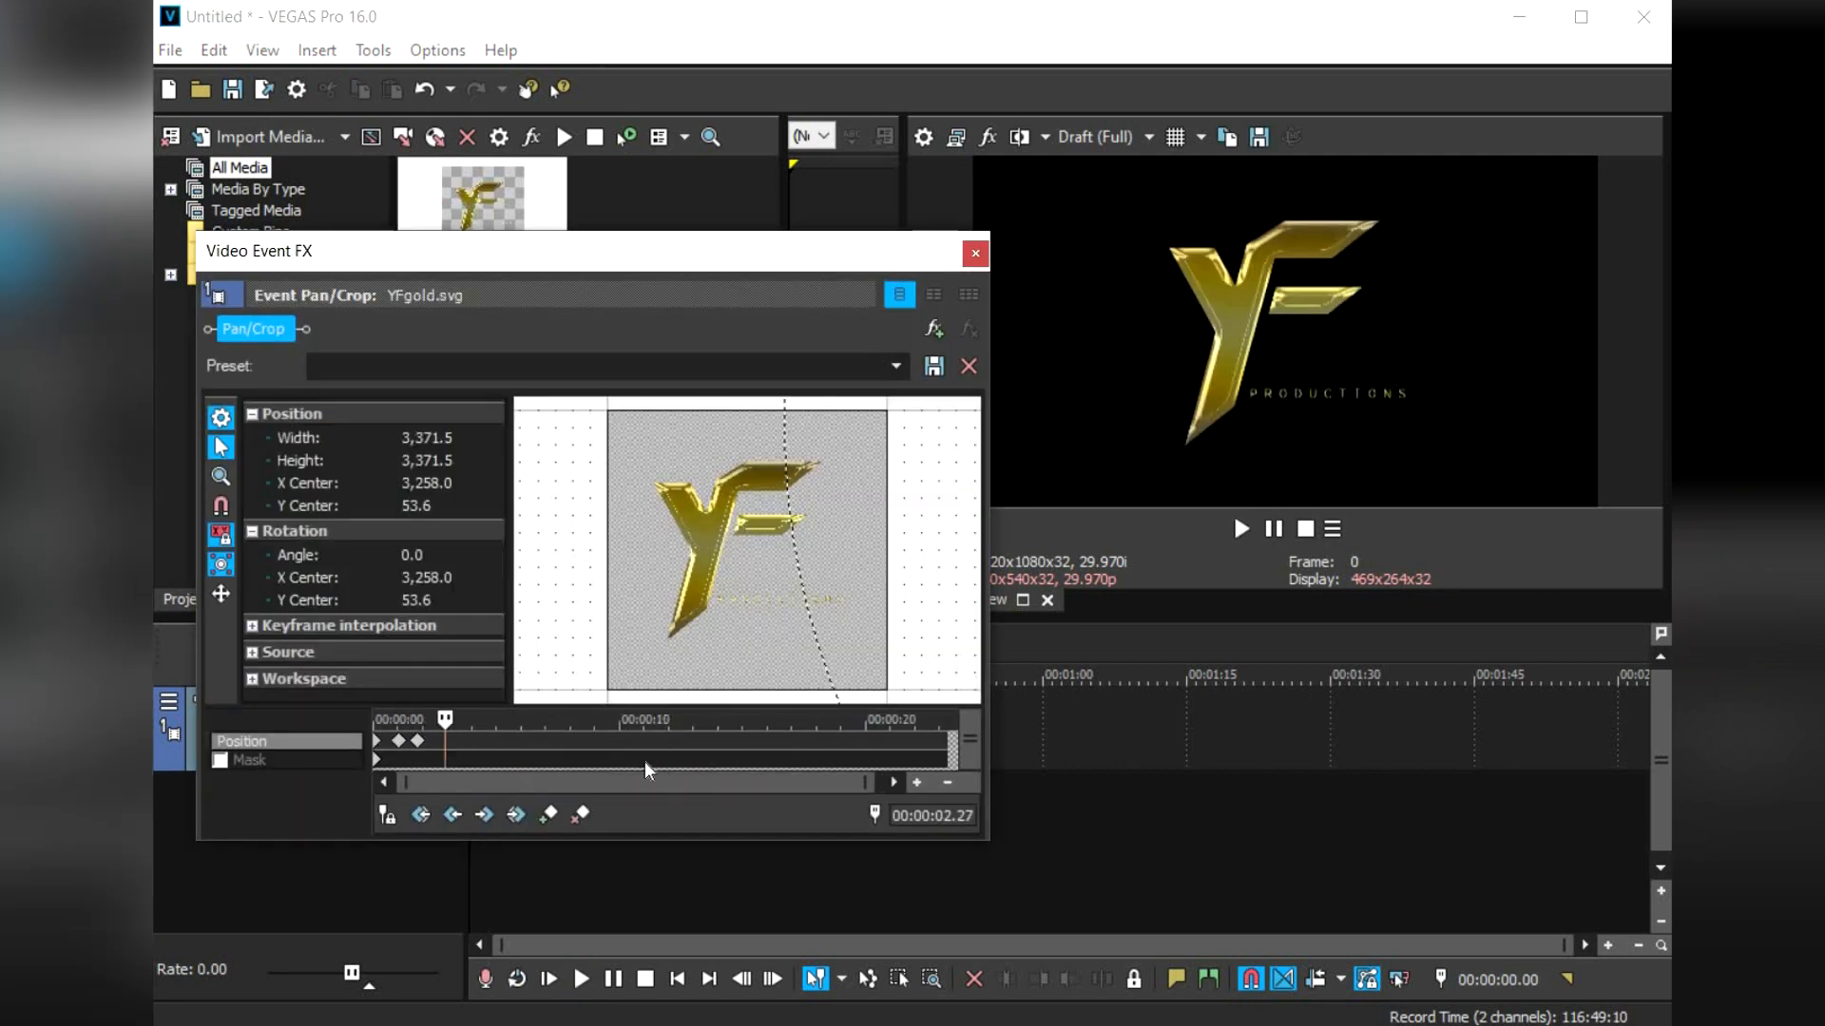
scroll(778, 589, "down", 10)
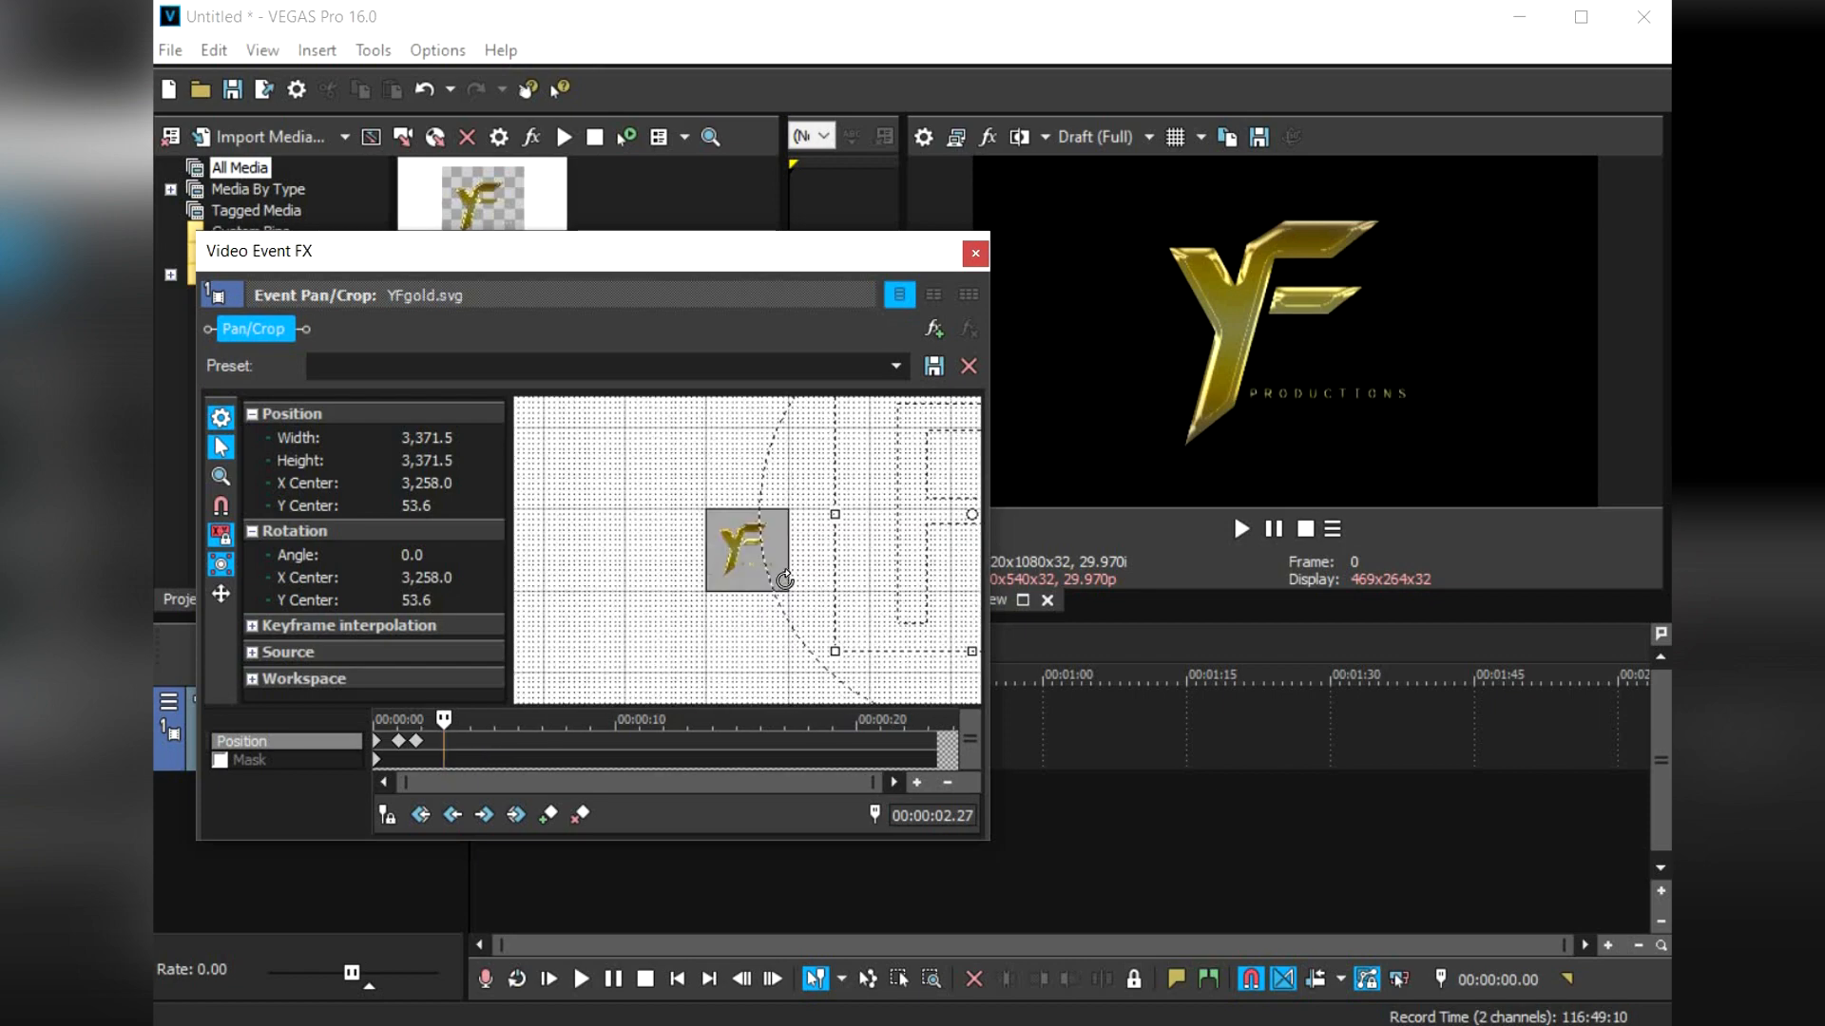
right_click(883, 568)
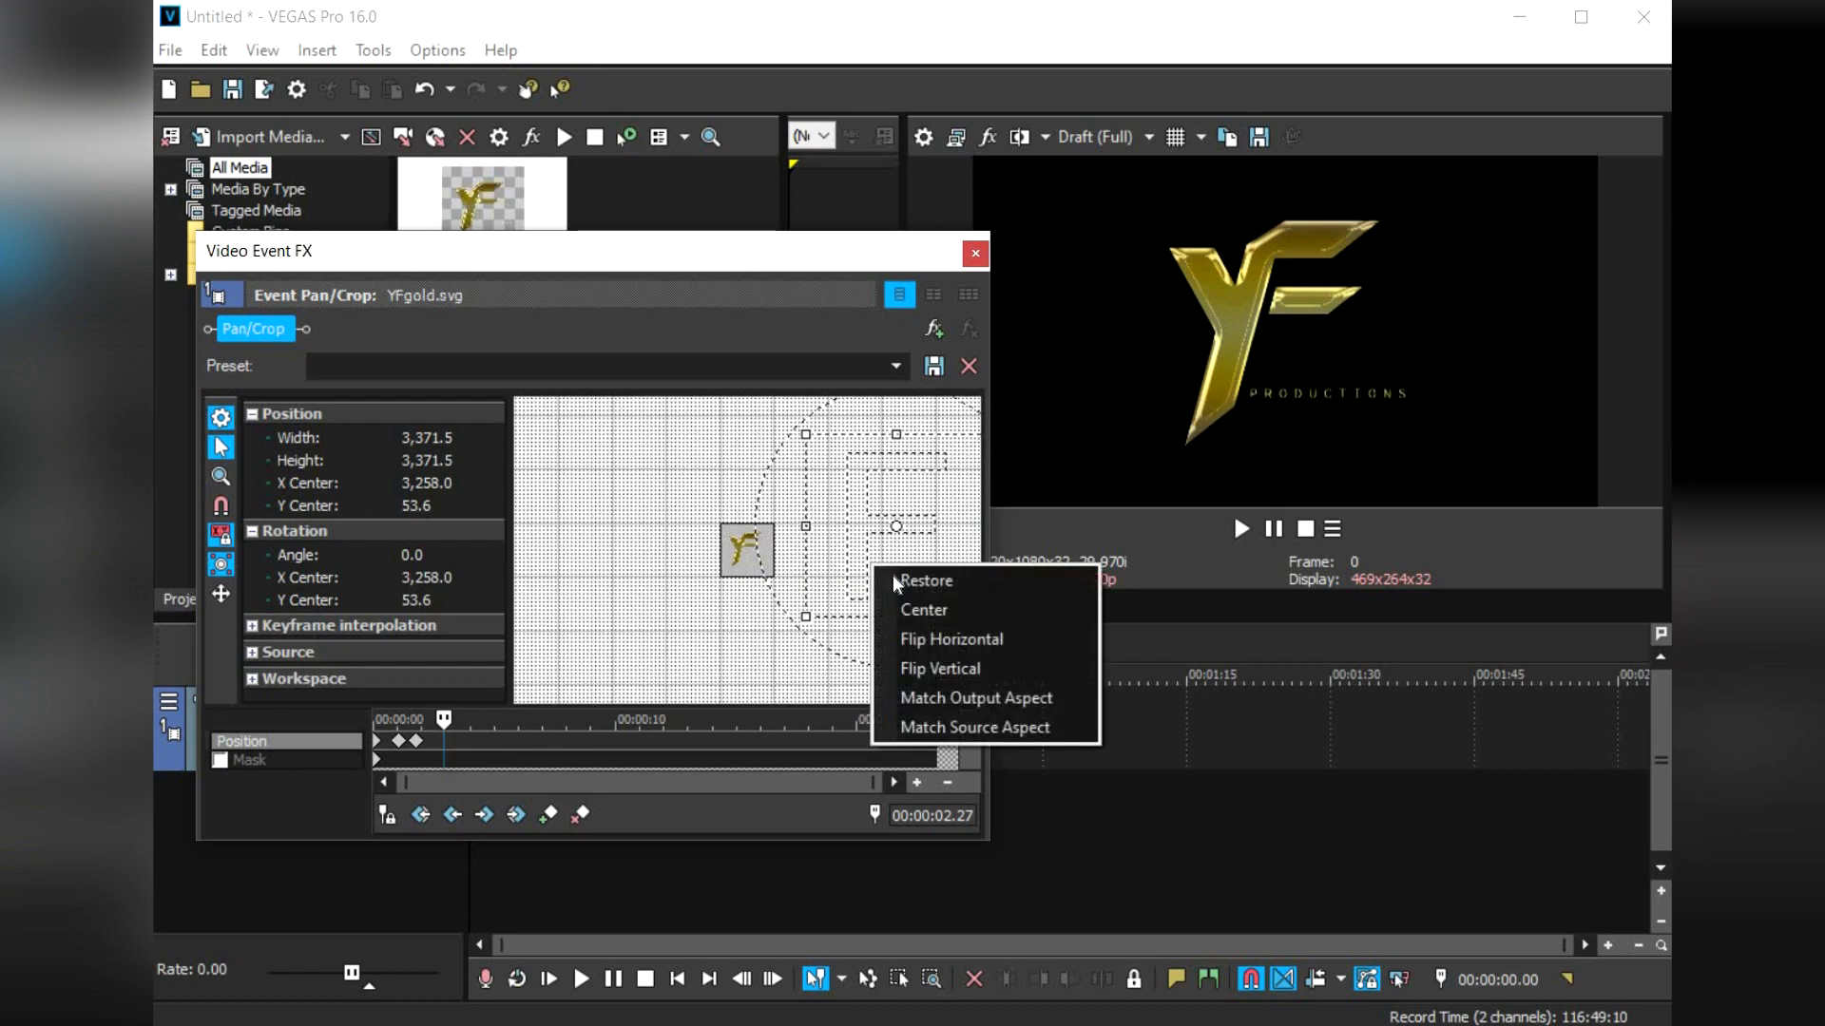
left_click(917, 580)
left_click(975, 254)
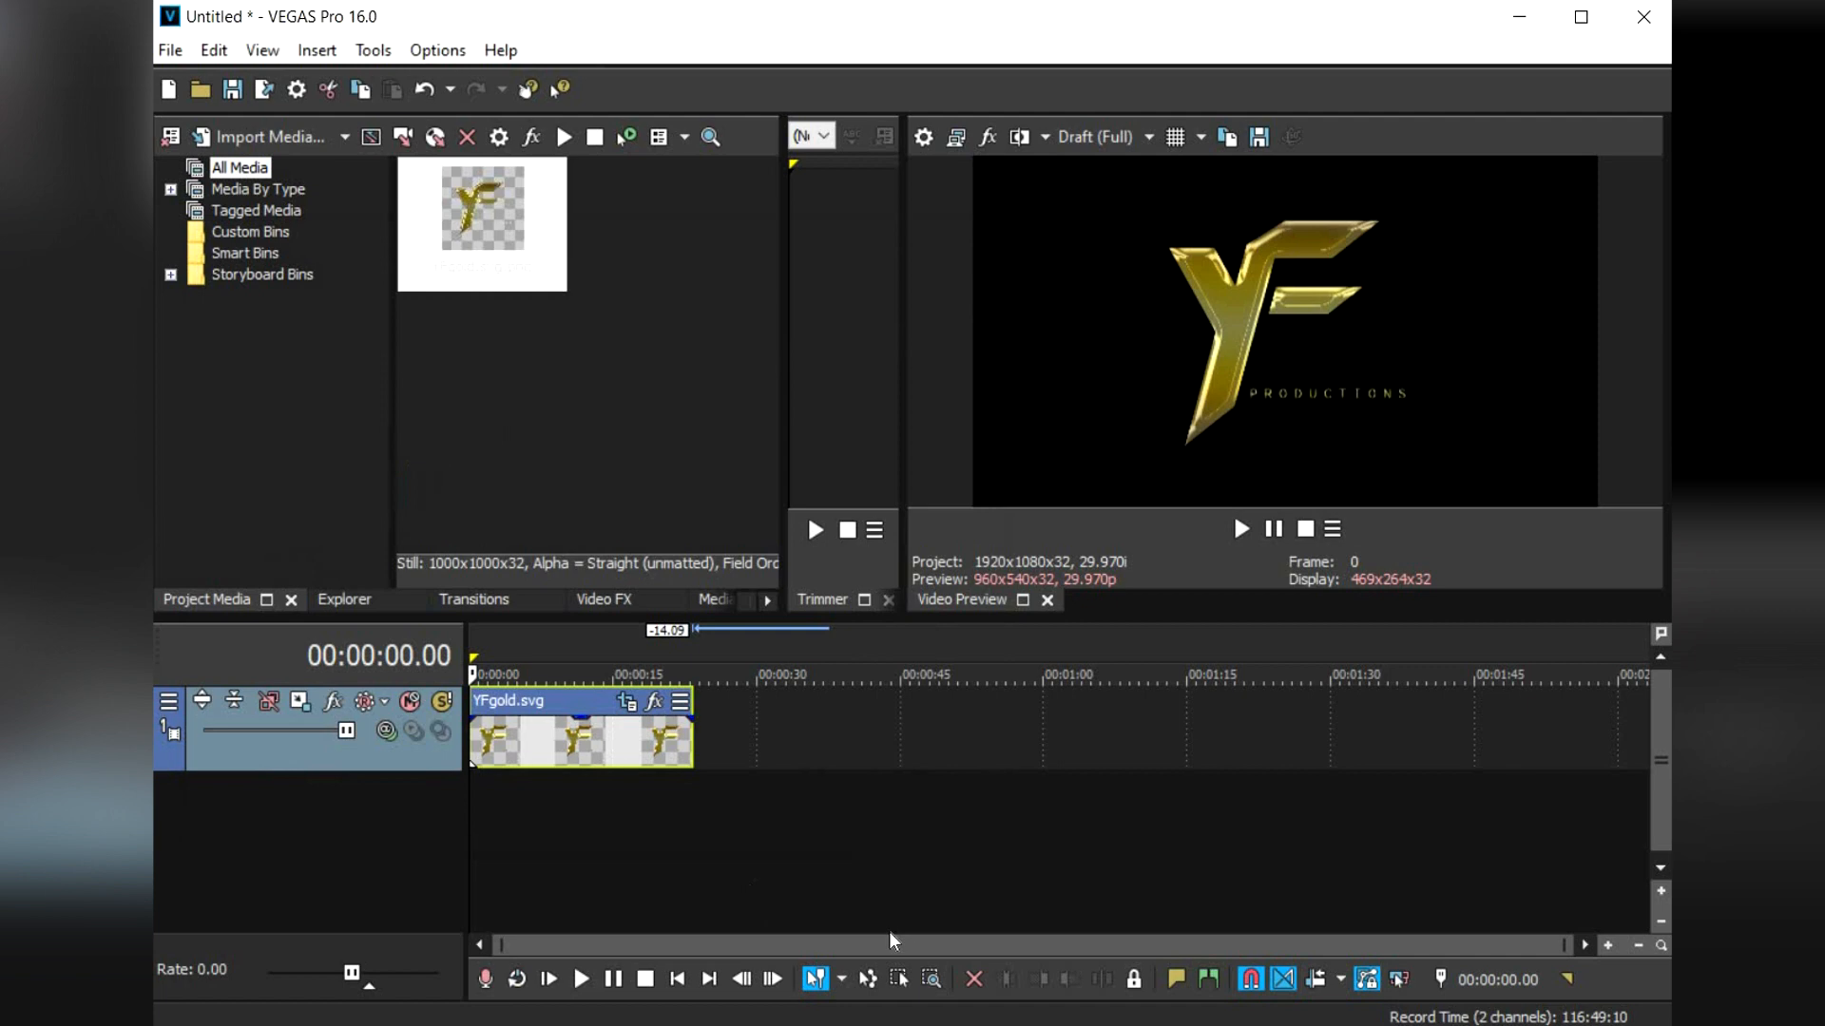
key("space")
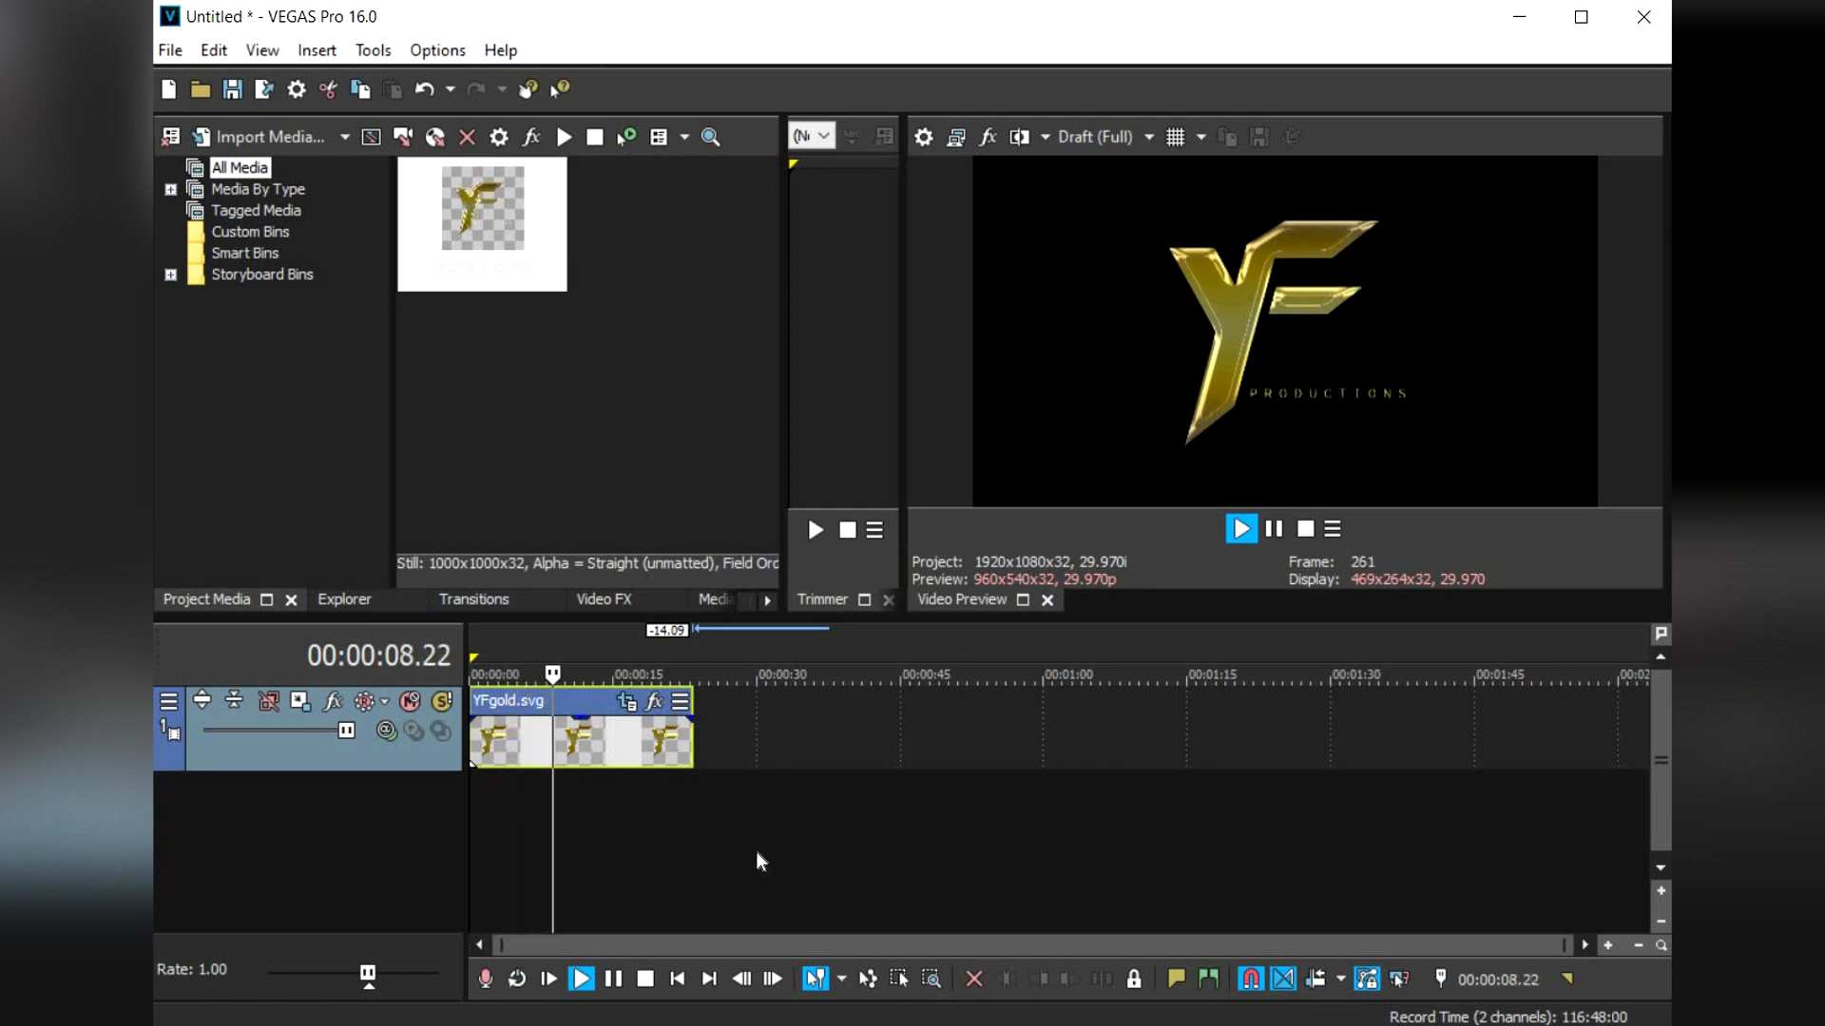
key("space")
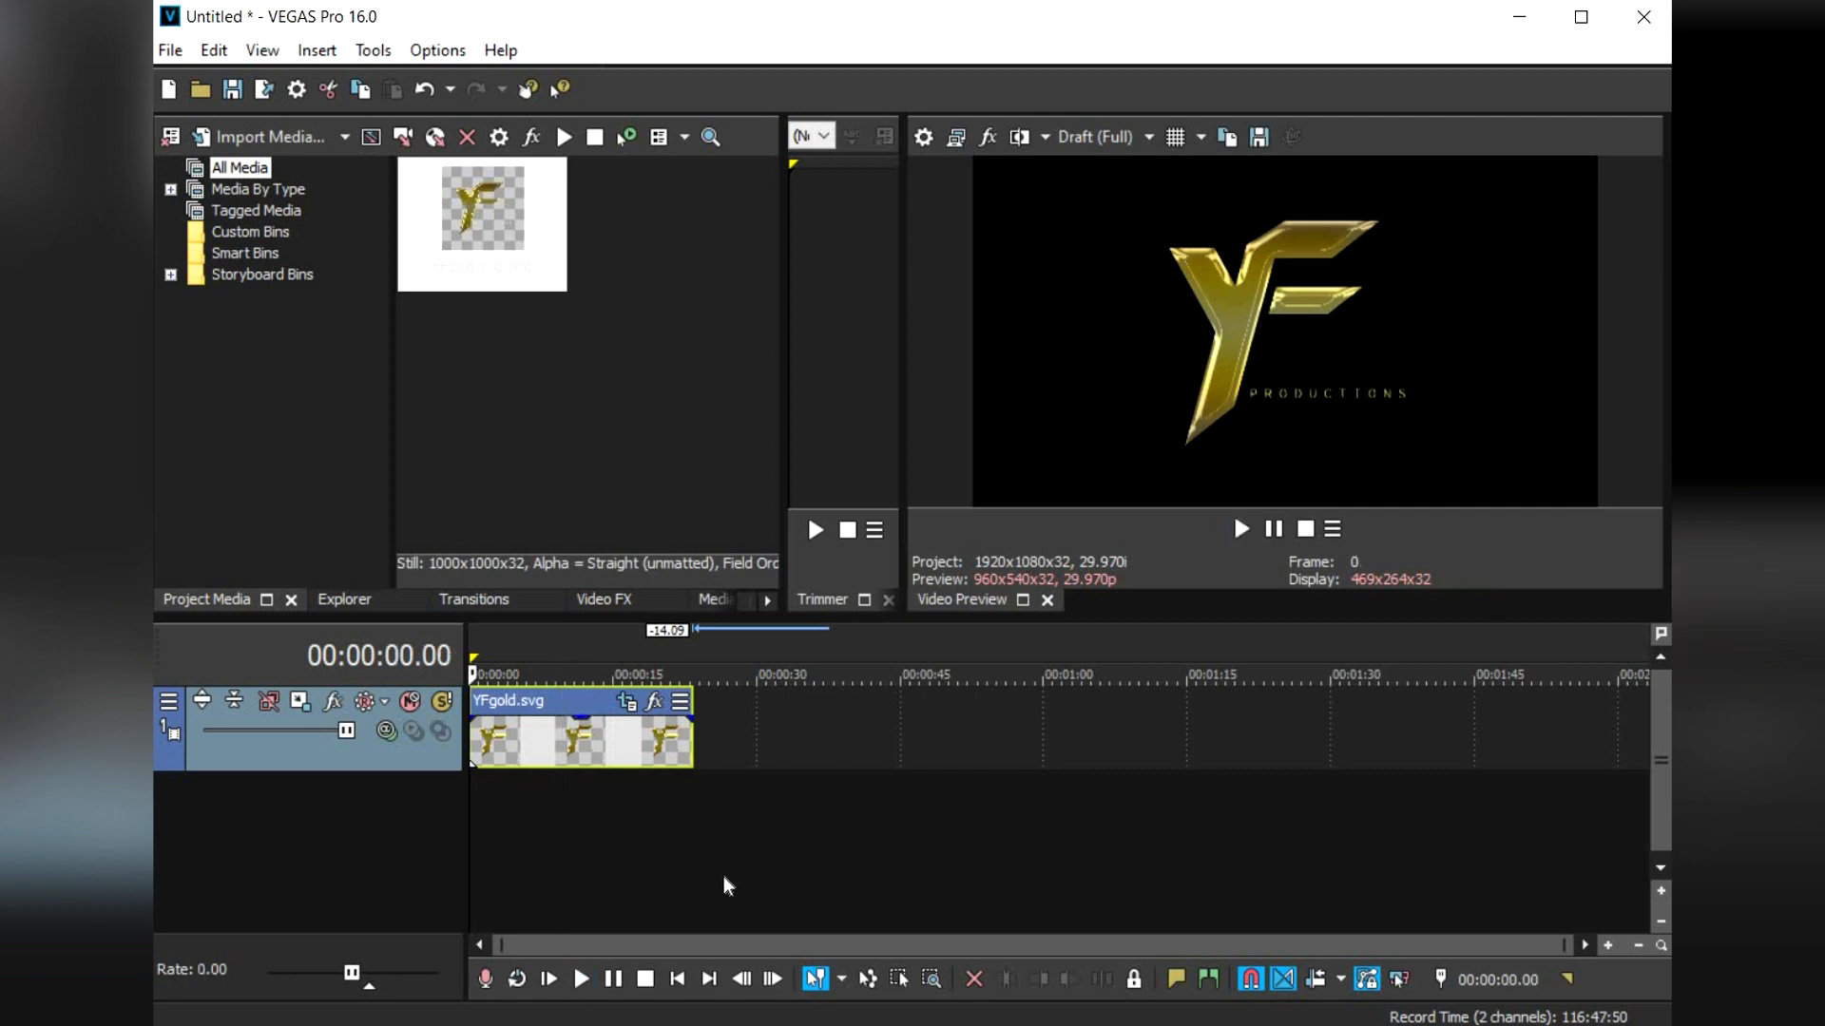